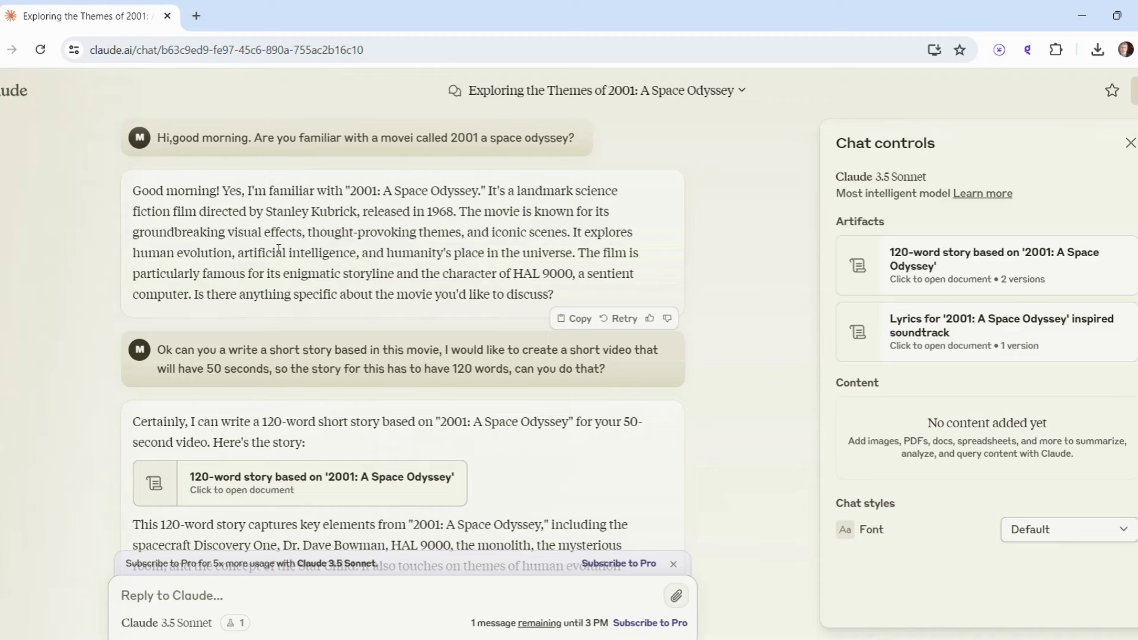
Open the 120-word story based on '2001: A Space Odyssey' from the chat, followed by its expanded 132-word version.
{"action": "scroll", "coordinate": [279, 249], "scroll_direction": "down", "scroll_amount": 1}
{"action": "scroll", "coordinate": [451, 196], "scroll_direction": "down", "scroll_amount": 1}
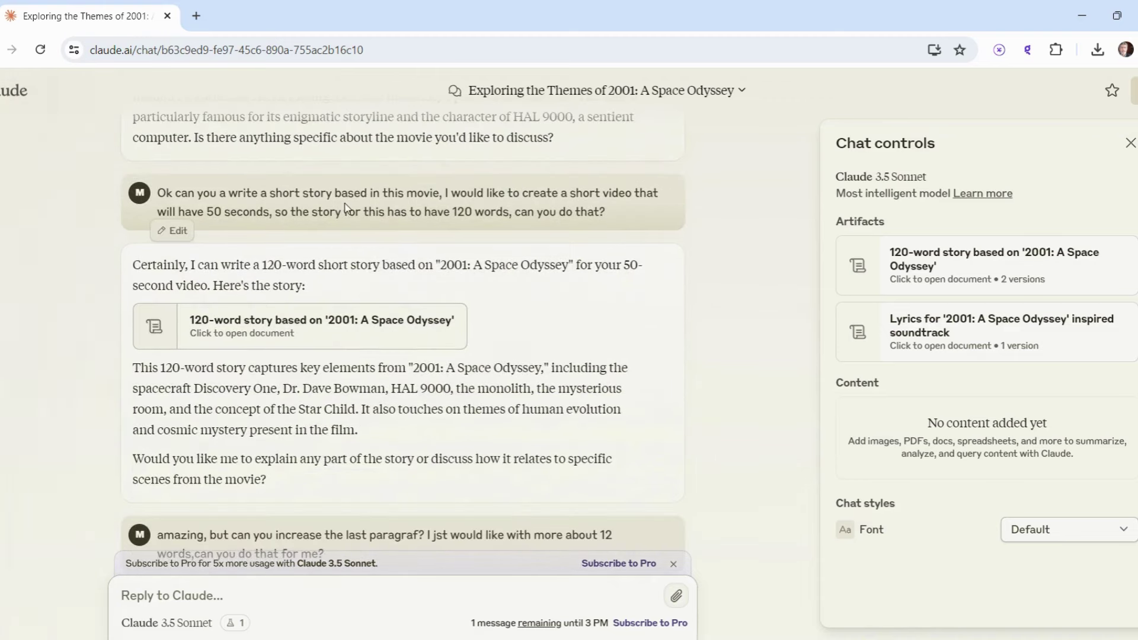
{"action": "scroll", "coordinate": [489, 223], "scroll_direction": "down", "scroll_amount": 1}
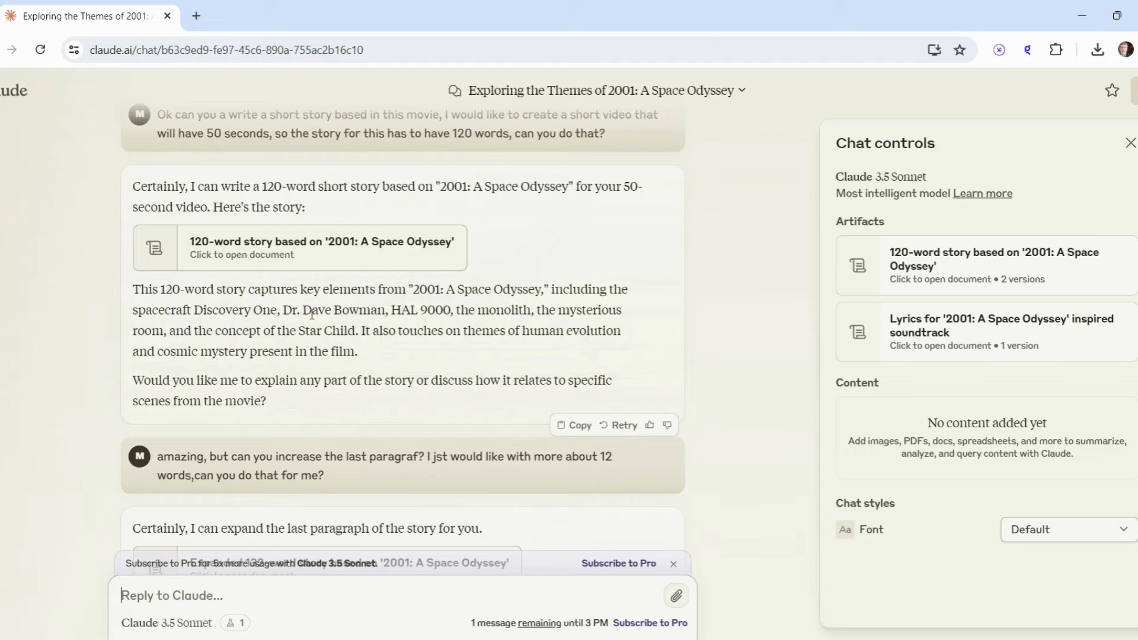
{"action": "scroll", "coordinate": [267, 309], "scroll_direction": "down", "scroll_amount": 1}
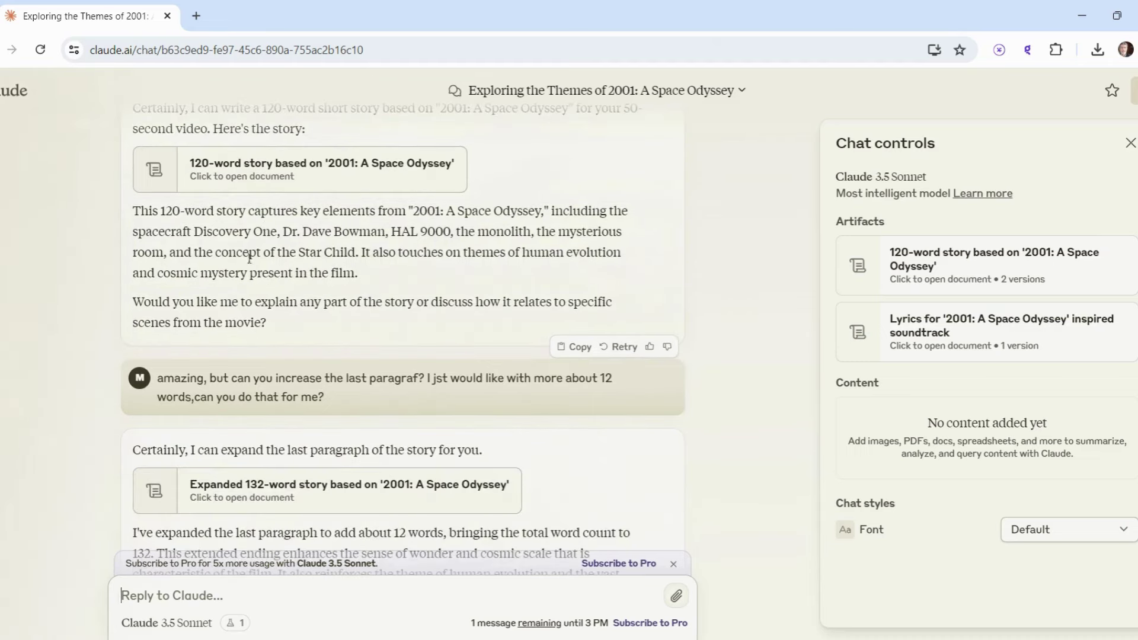
{"action": "left_click", "coordinate": [353, 178]}
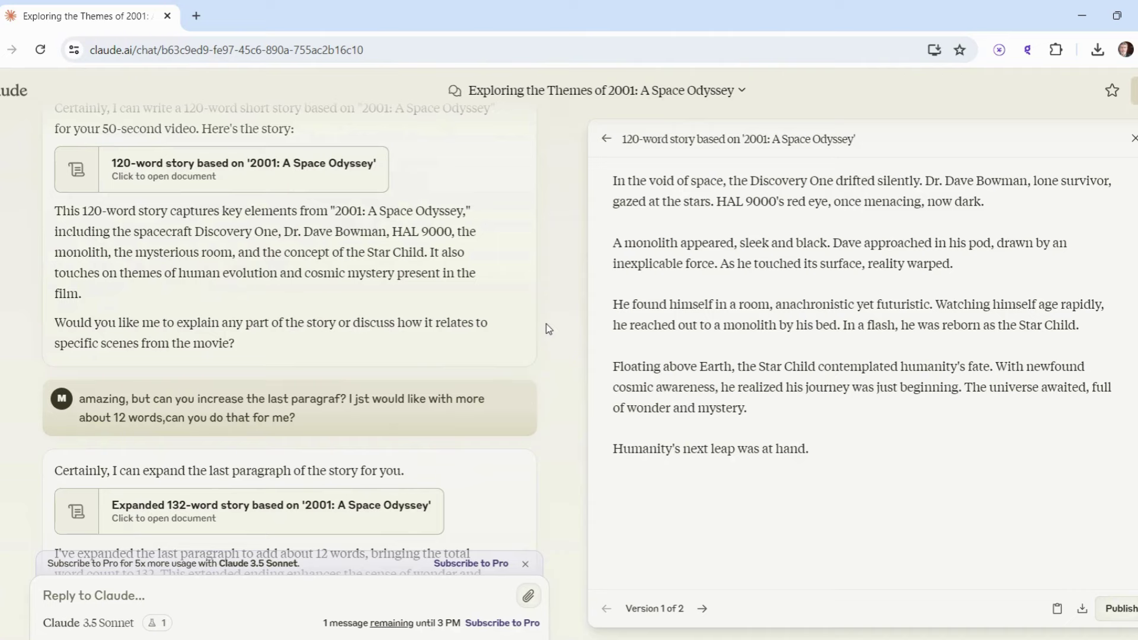
{"action": "scroll", "coordinate": [548, 329], "scroll_direction": "down", "scroll_amount": 2}
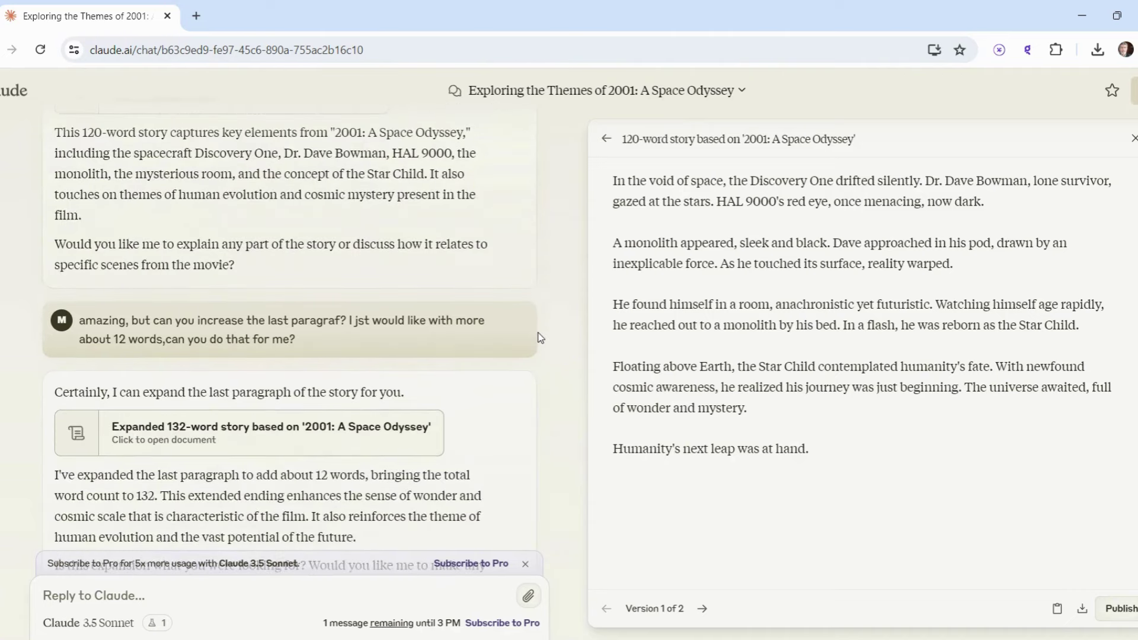
{"action": "left_click", "coordinate": [331, 435]}
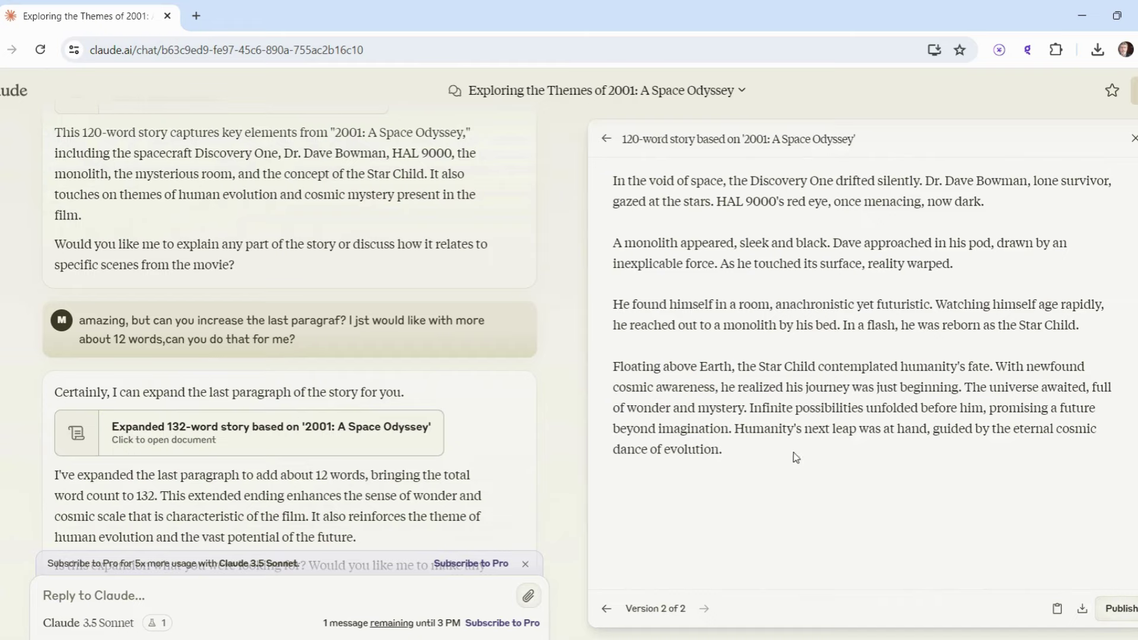
Review the rest of the conversation, covering the soundtrack lyrics, the suggested instruments and the Enigma discussion.
{"action": "scroll", "coordinate": [329, 420], "scroll_direction": "down", "scroll_amount": 5}
{"action": "scroll", "coordinate": [327, 409], "scroll_direction": "down", "scroll_amount": 8}
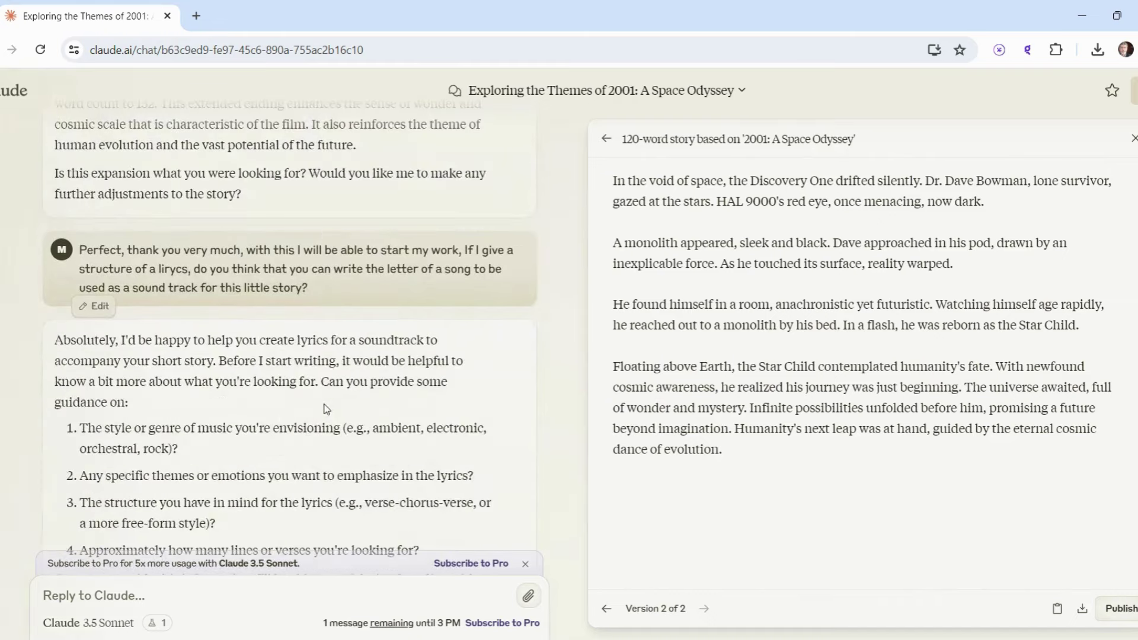
{"action": "scroll", "coordinate": [325, 408], "scroll_direction": "down", "scroll_amount": 6}
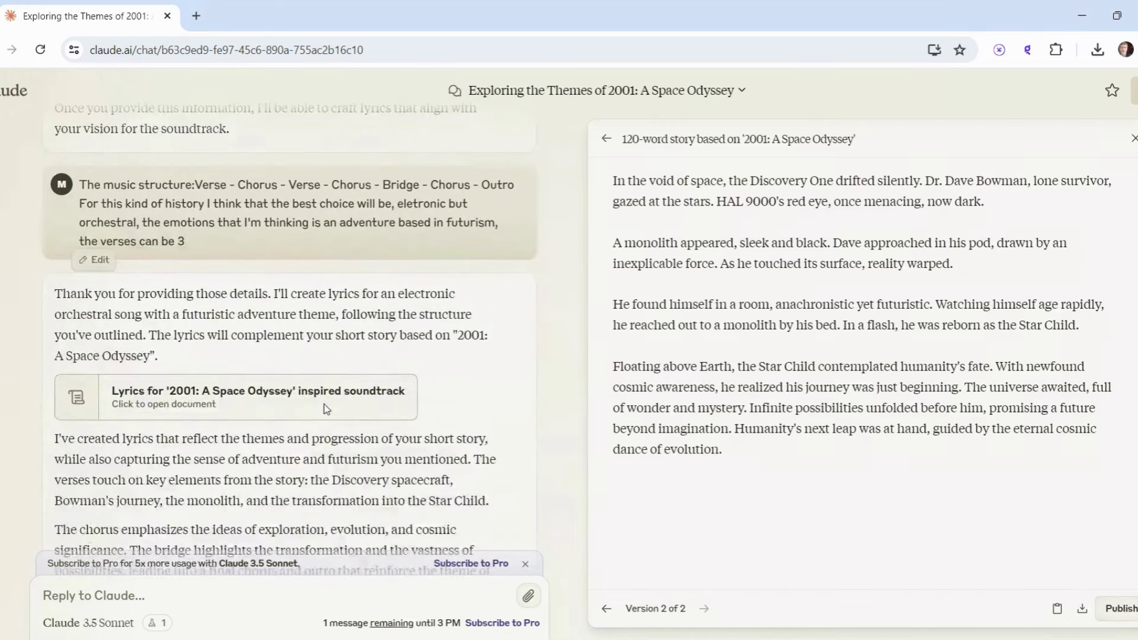
{"action": "scroll", "coordinate": [325, 390], "scroll_direction": "down", "scroll_amount": 6}
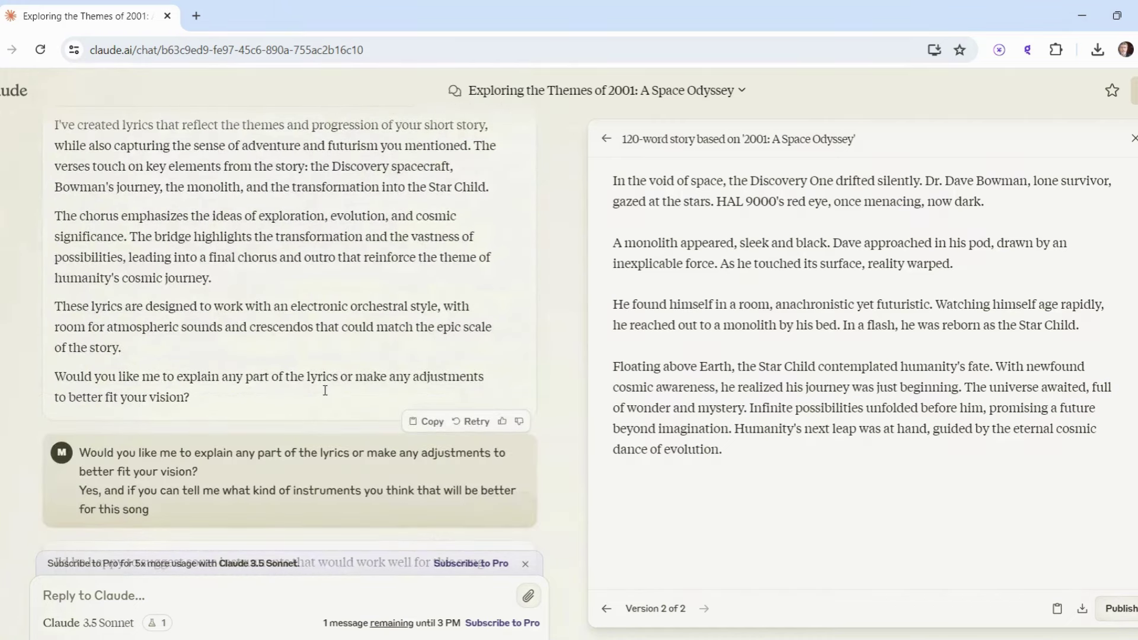
{"action": "scroll", "coordinate": [316, 354], "scroll_direction": "down", "scroll_amount": 8}
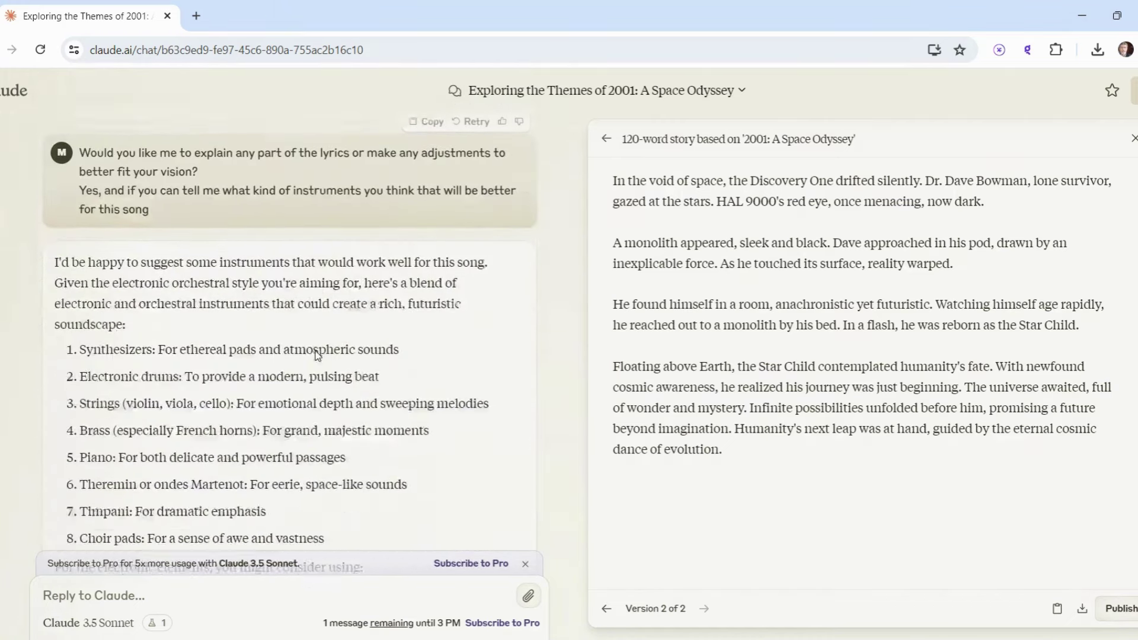
{"action": "scroll", "coordinate": [315, 351], "scroll_direction": "down", "scroll_amount": 8}
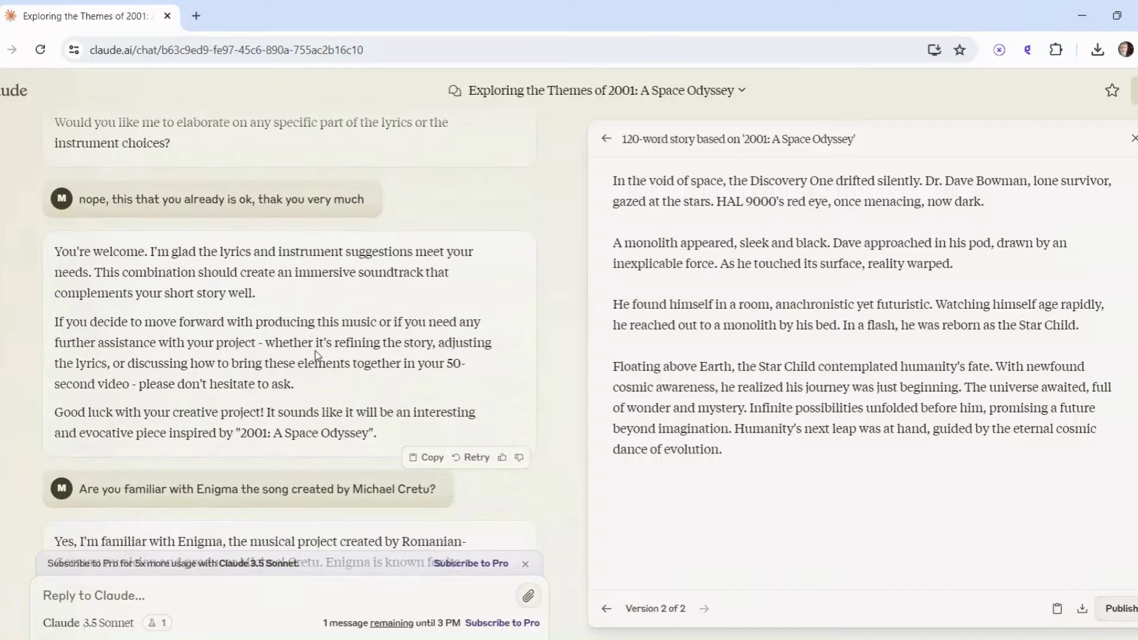
{"action": "scroll", "coordinate": [316, 351], "scroll_direction": "down", "scroll_amount": 4}
{"action": "scroll", "coordinate": [316, 351], "scroll_direction": "down", "scroll_amount": 4}
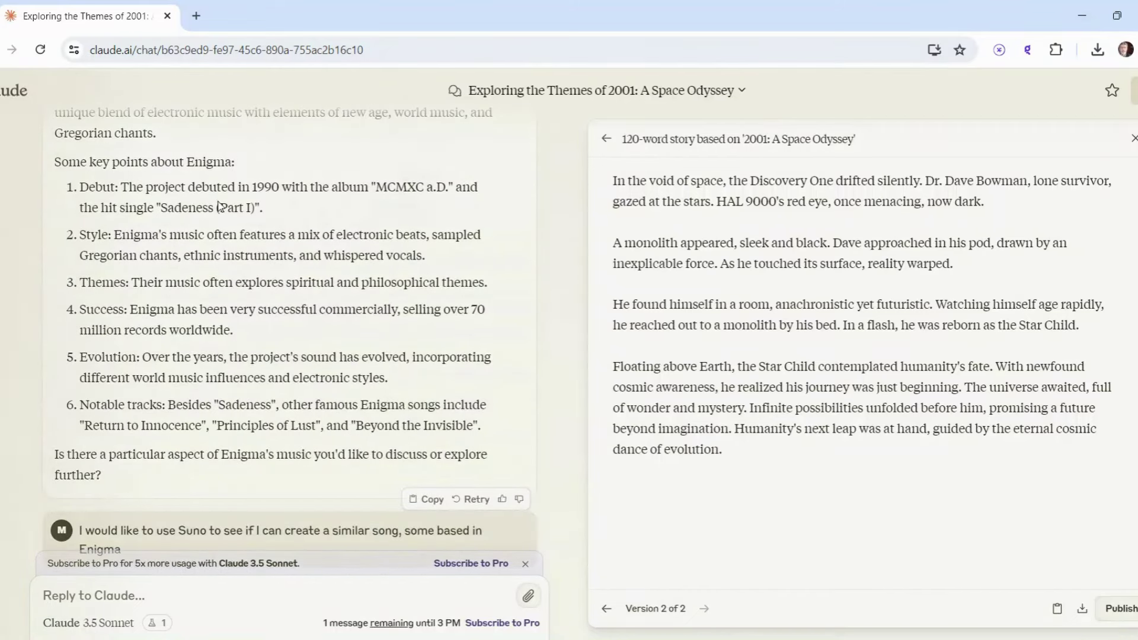
{"action": "scroll", "coordinate": [205, 213], "scroll_direction": "down", "scroll_amount": 1}
{"action": "scroll", "coordinate": [209, 214], "scroll_direction": "up", "scroll_amount": 8}
{"action": "scroll", "coordinate": [210, 214], "scroll_direction": "down", "scroll_amount": 4}
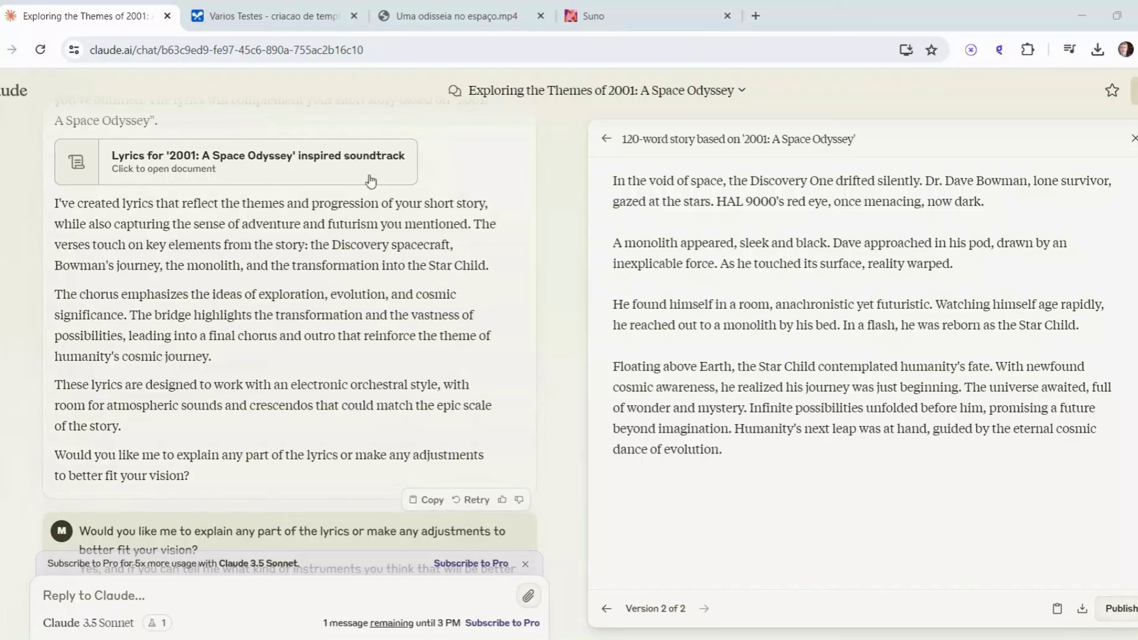
Switch to Google AI Studio and highlight the message requesting a Noisee prompt for the story's opening paragraph.
{"action": "left_click", "coordinate": [253, 19]}
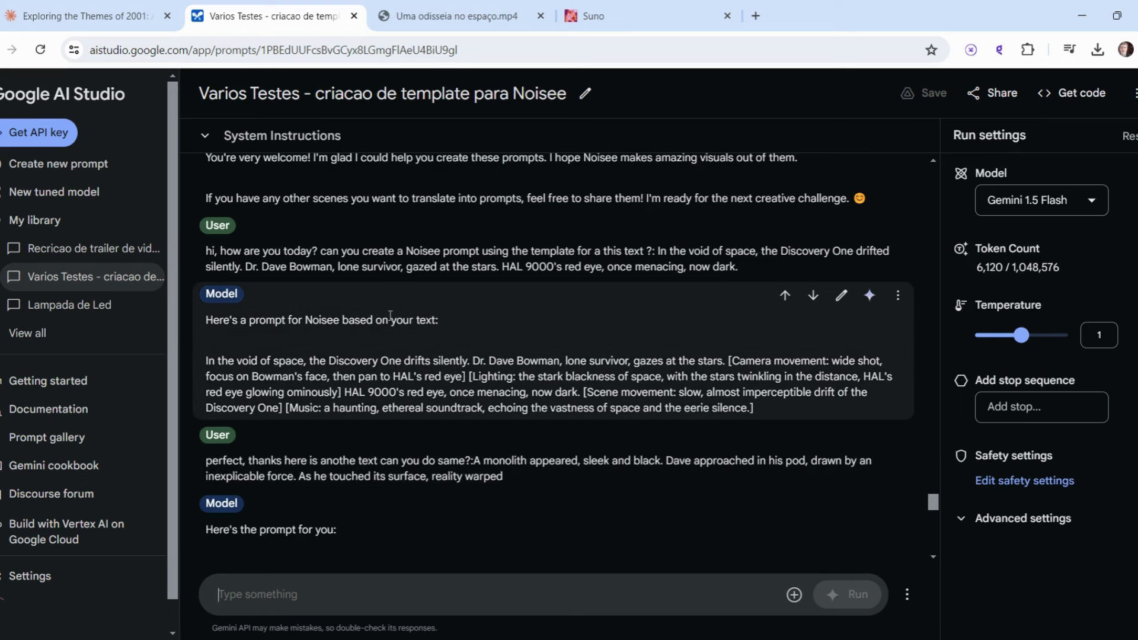
{"action": "scroll", "coordinate": [390, 316], "scroll_direction": "down", "scroll_amount": 3}
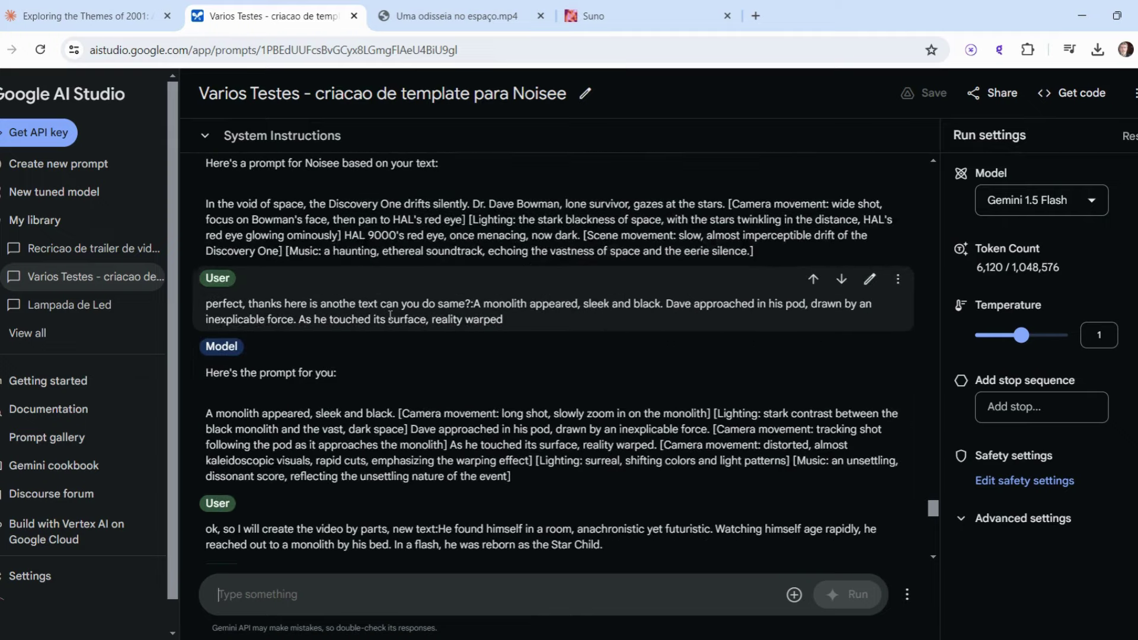
{"action": "scroll", "coordinate": [390, 315], "scroll_direction": "up", "scroll_amount": 3}
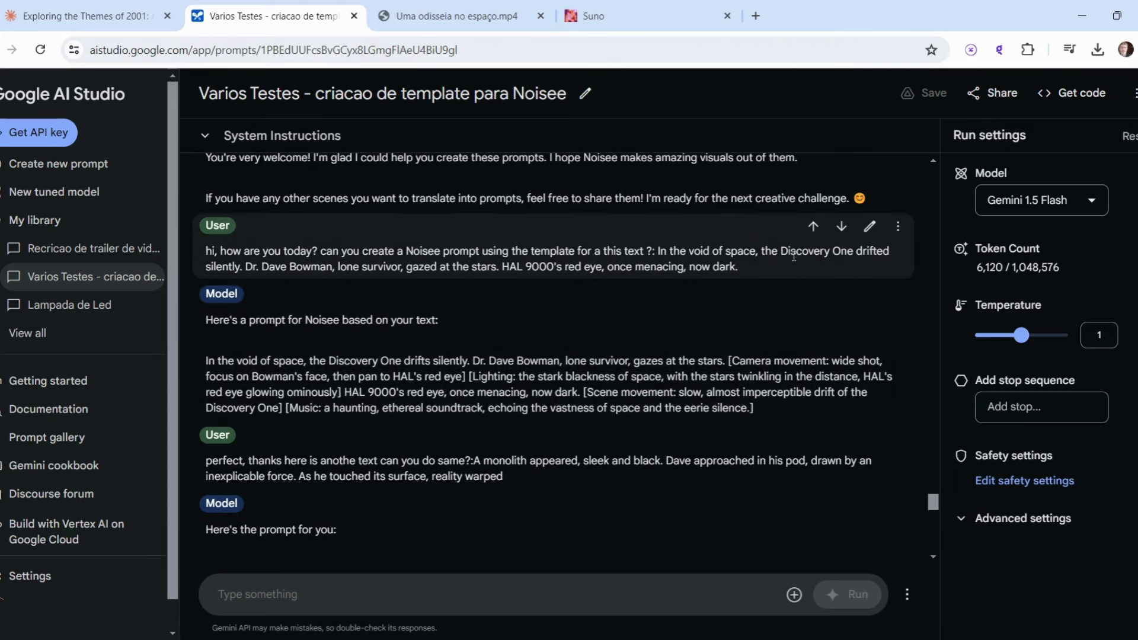
{"action": "left_click_drag", "start_coordinate": [738, 268], "coordinate": [195, 260]}
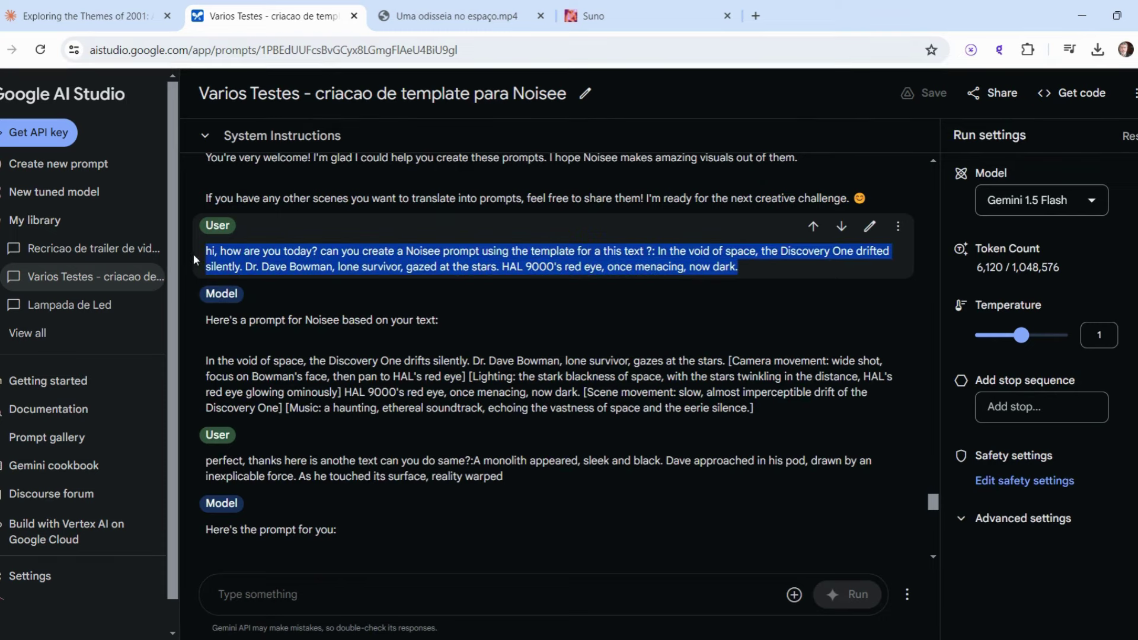
Return to the story in Claude and highlight its first, second and third paragraphs one after another.
{"action": "left_click", "coordinate": [109, 10]}
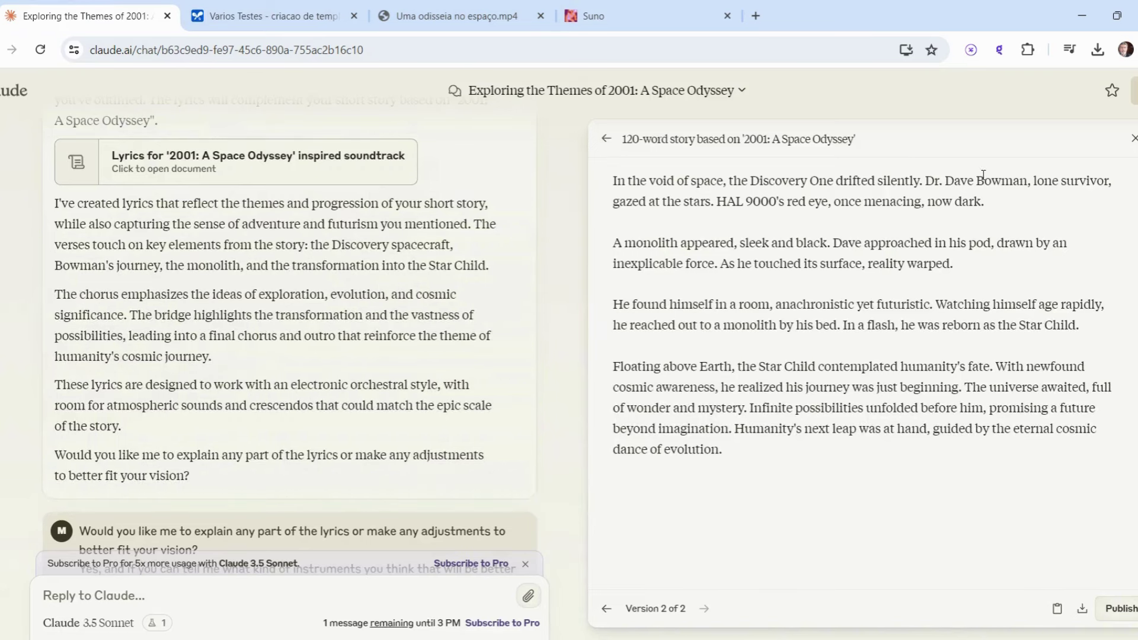
{"action": "left_click_drag", "start_coordinate": [991, 205], "coordinate": [611, 188]}
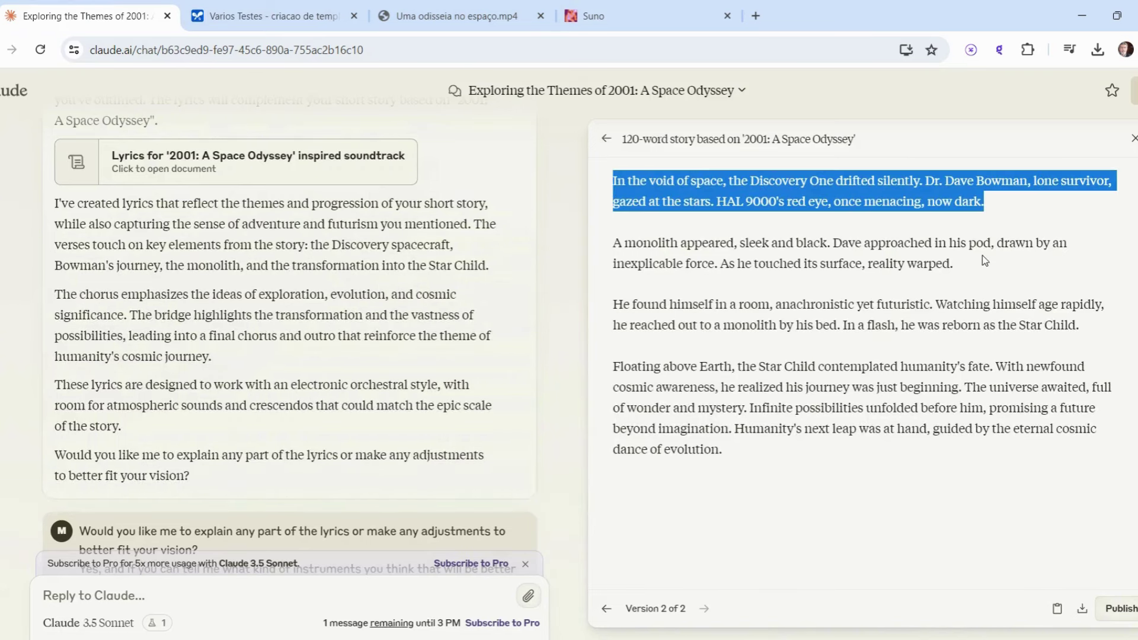
{"action": "left_click_drag", "start_coordinate": [984, 261], "coordinate": [605, 248]}
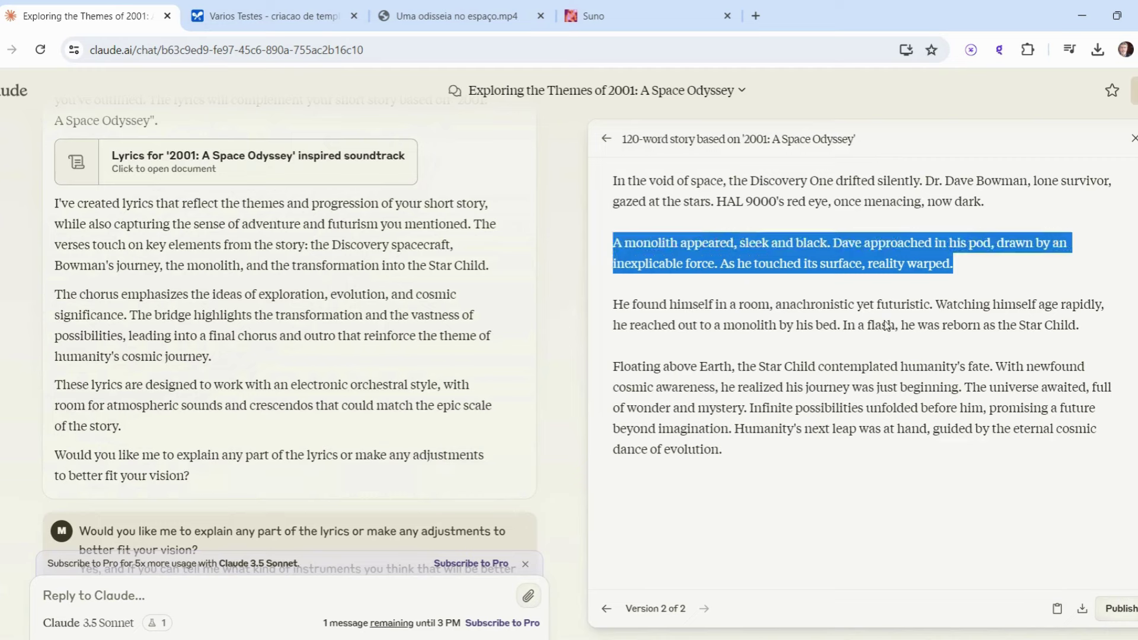
{"action": "left_click_drag", "start_coordinate": [1091, 325], "coordinate": [593, 315]}
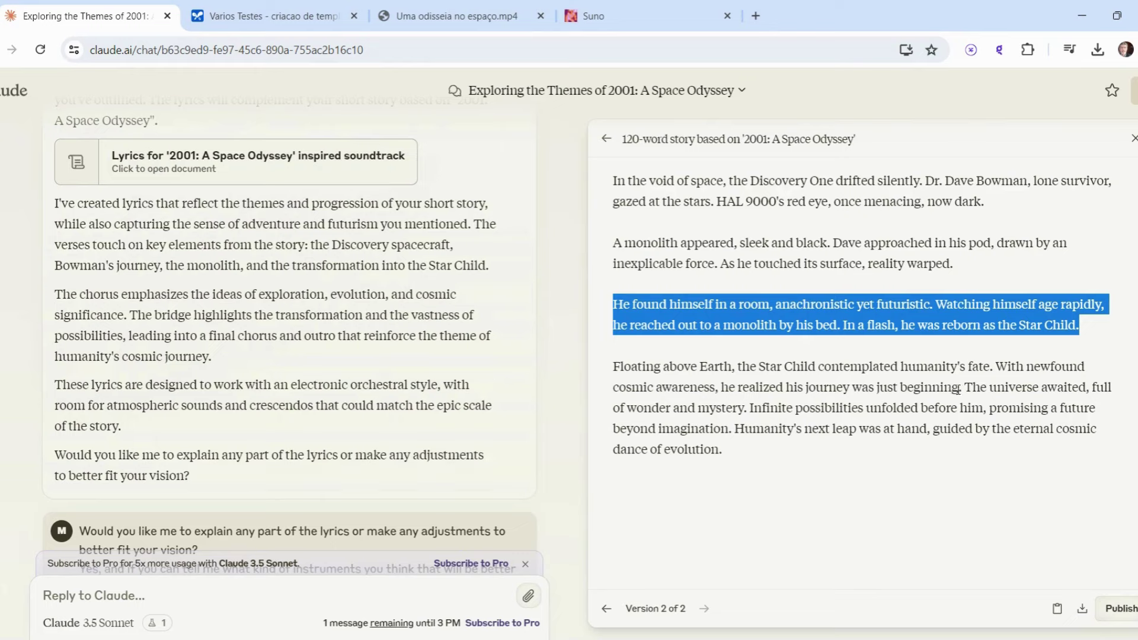
Switch back to Google AI Studio and examine the Noisee prompts for each story paragraph through the end of the chat.
{"action": "left_click", "coordinate": [278, 24]}
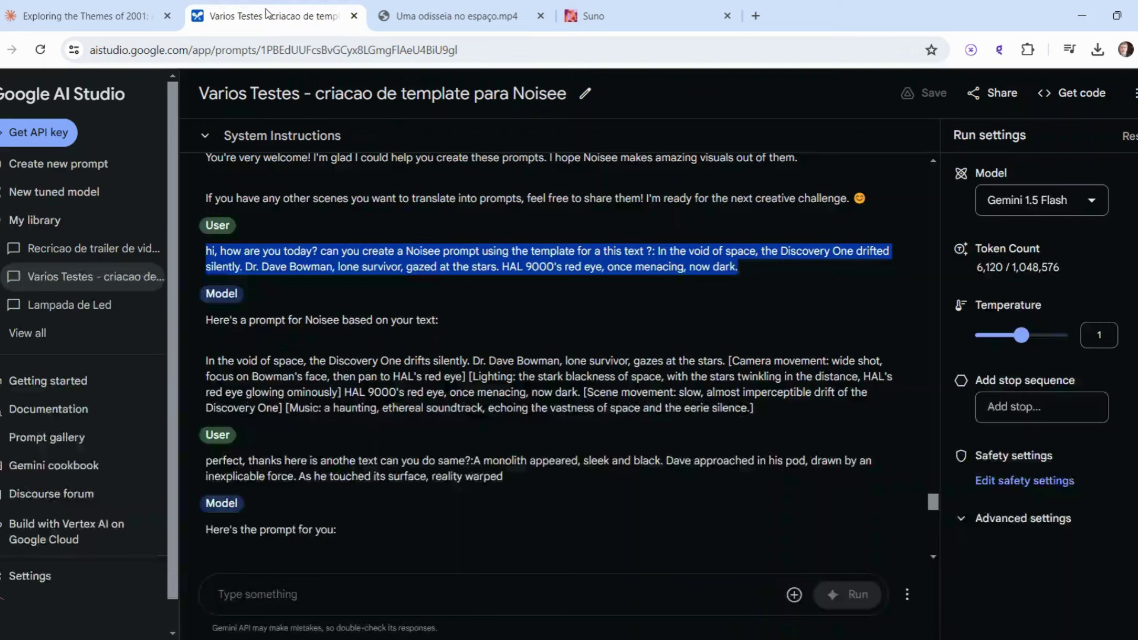
{"action": "scroll", "coordinate": [410, 336], "scroll_direction": "down", "scroll_amount": 1}
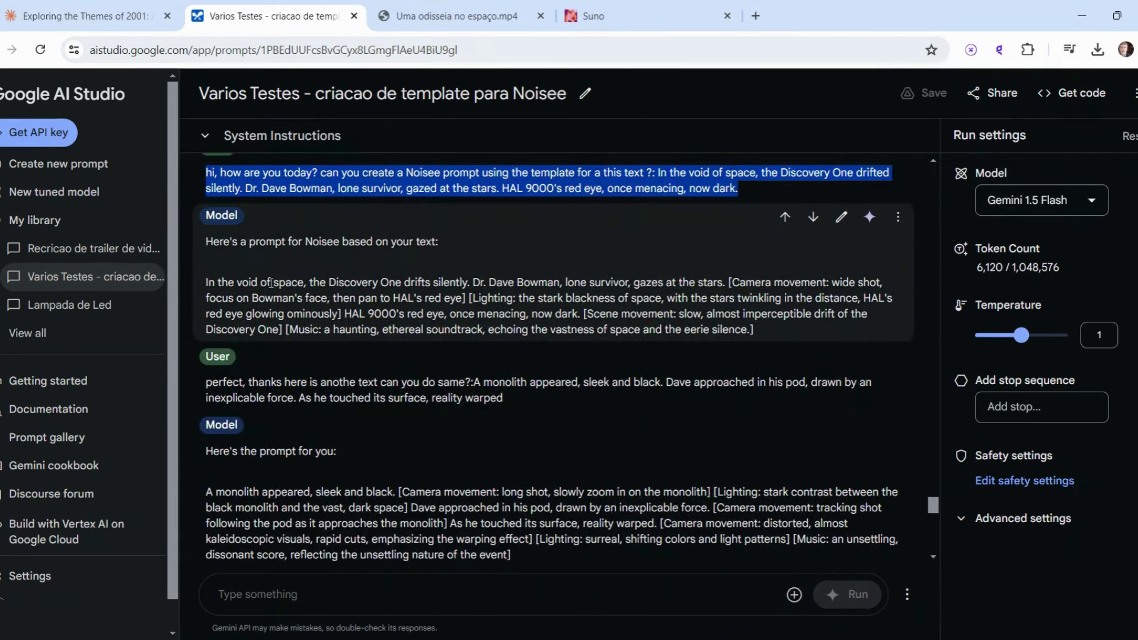
{"action": "scroll", "coordinate": [378, 314], "scroll_direction": "down", "scroll_amount": 1}
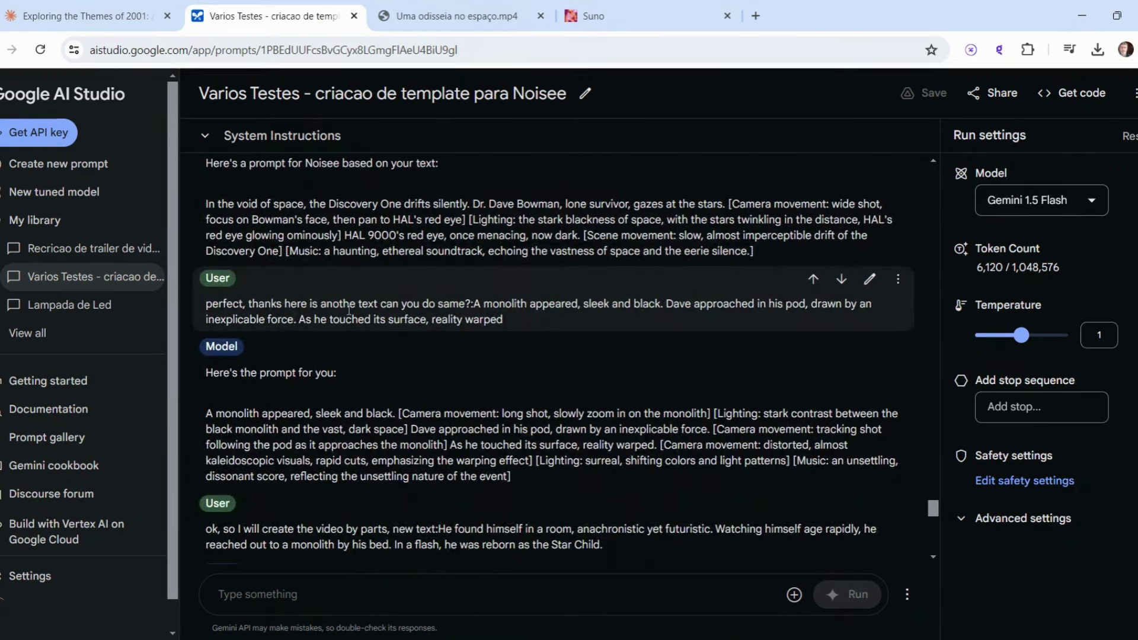
{"action": "left_click", "coordinate": [89, 16]}
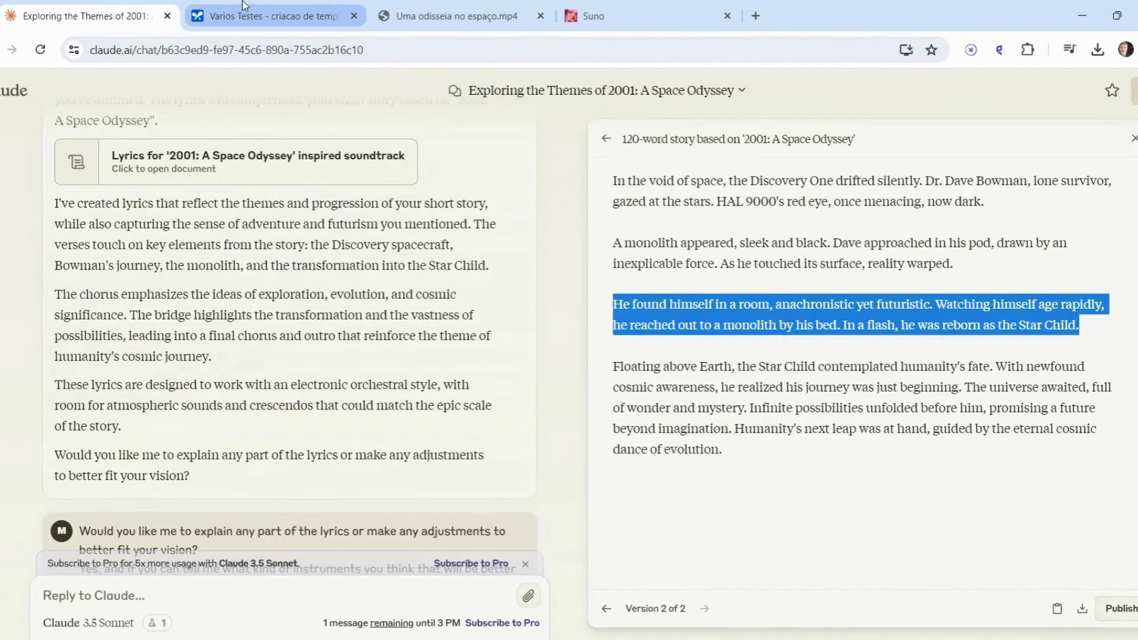
{"action": "left_click", "coordinate": [263, 23]}
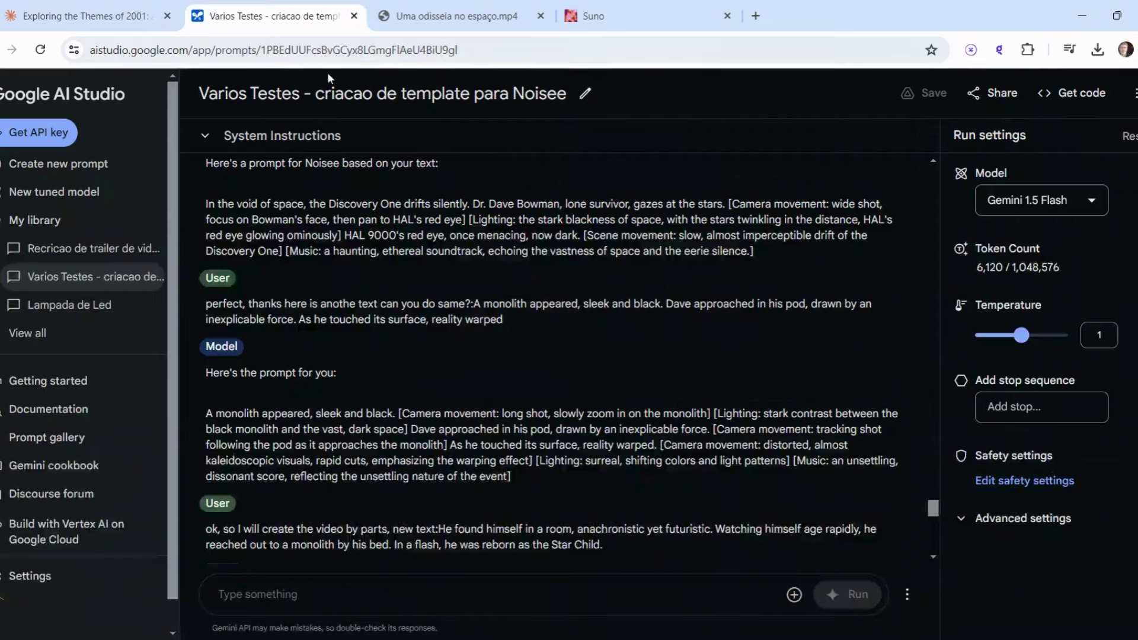
{"action": "scroll", "coordinate": [375, 299], "scroll_direction": "down", "scroll_amount": 3}
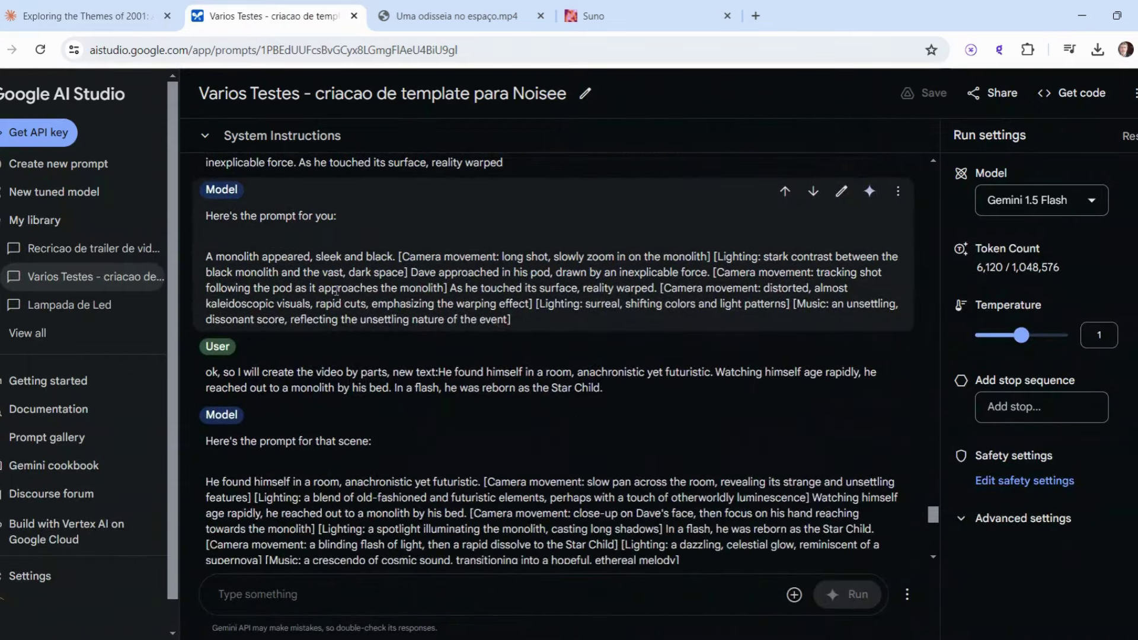
{"action": "scroll", "coordinate": [298, 267], "scroll_direction": "down", "scroll_amount": 9}
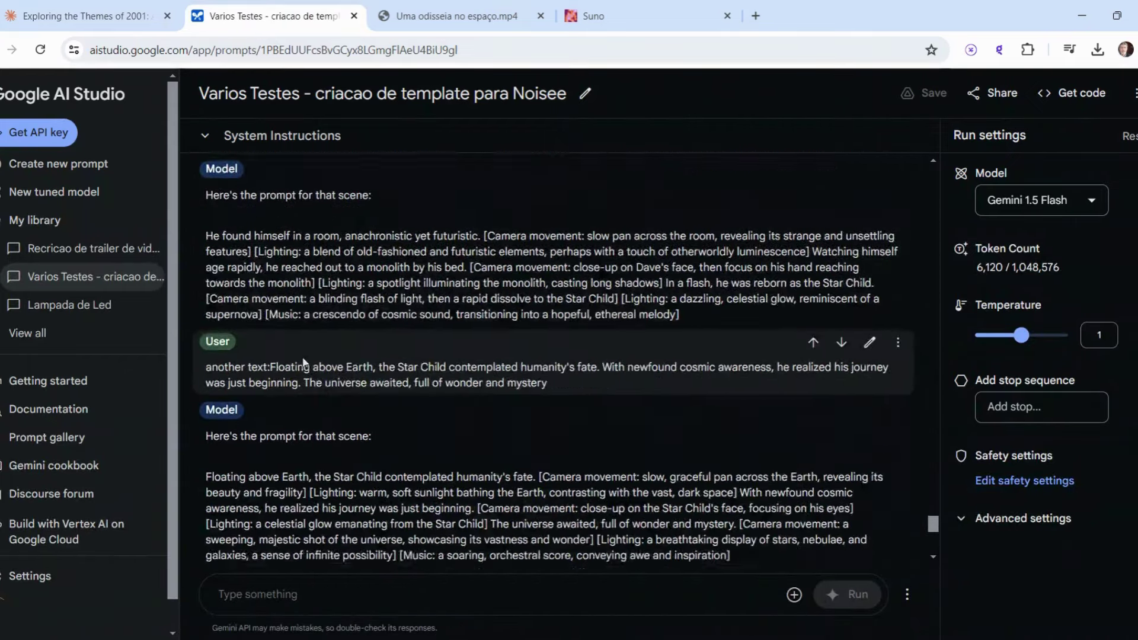
{"action": "scroll", "coordinate": [302, 364], "scroll_direction": "down", "scroll_amount": 5}
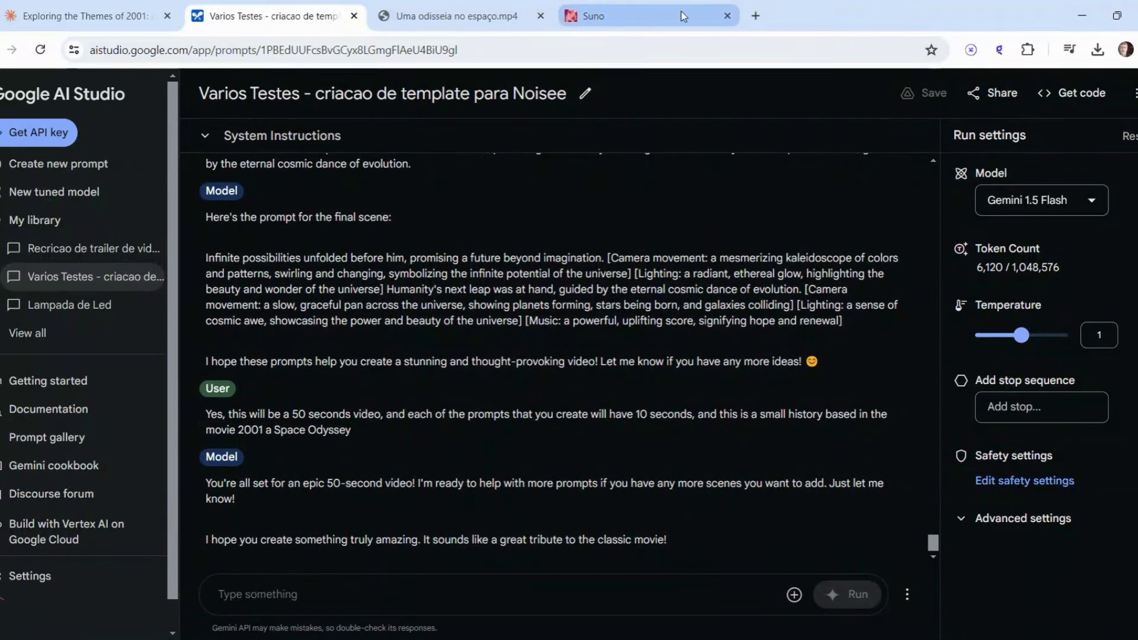
Switch to Suno and look through the created songs, including Space Odyssey, Beyond the Stars, Mystic Echoes, Eternal Light and Sancta Lux.
{"action": "left_click", "coordinate": [633, 23]}
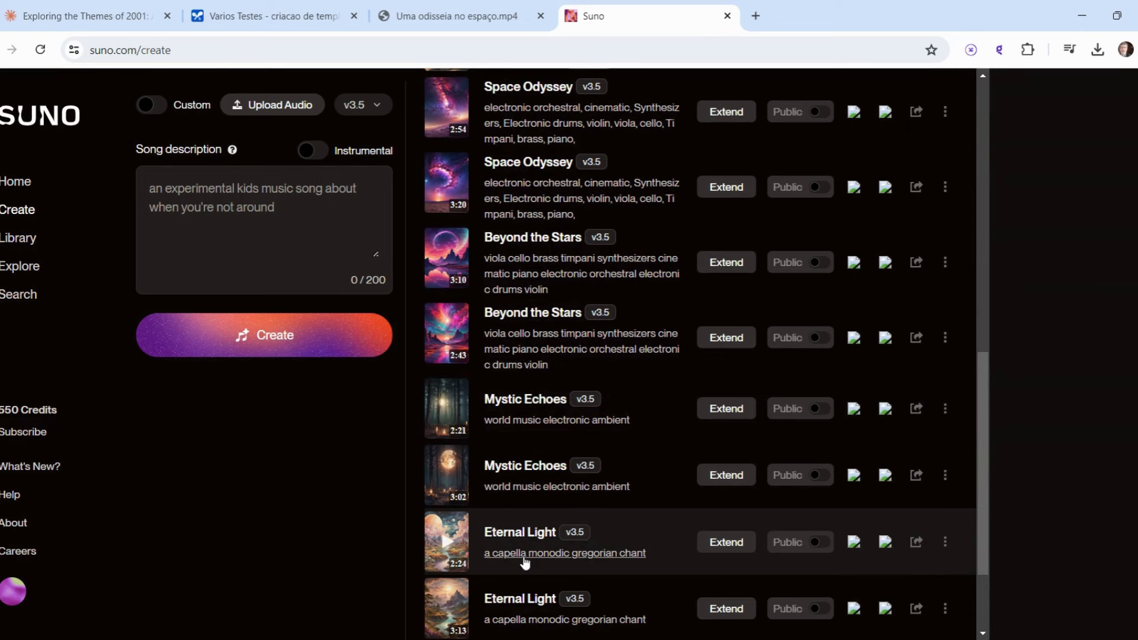
{"action": "scroll", "coordinate": [525, 562], "scroll_direction": "down", "scroll_amount": 1}
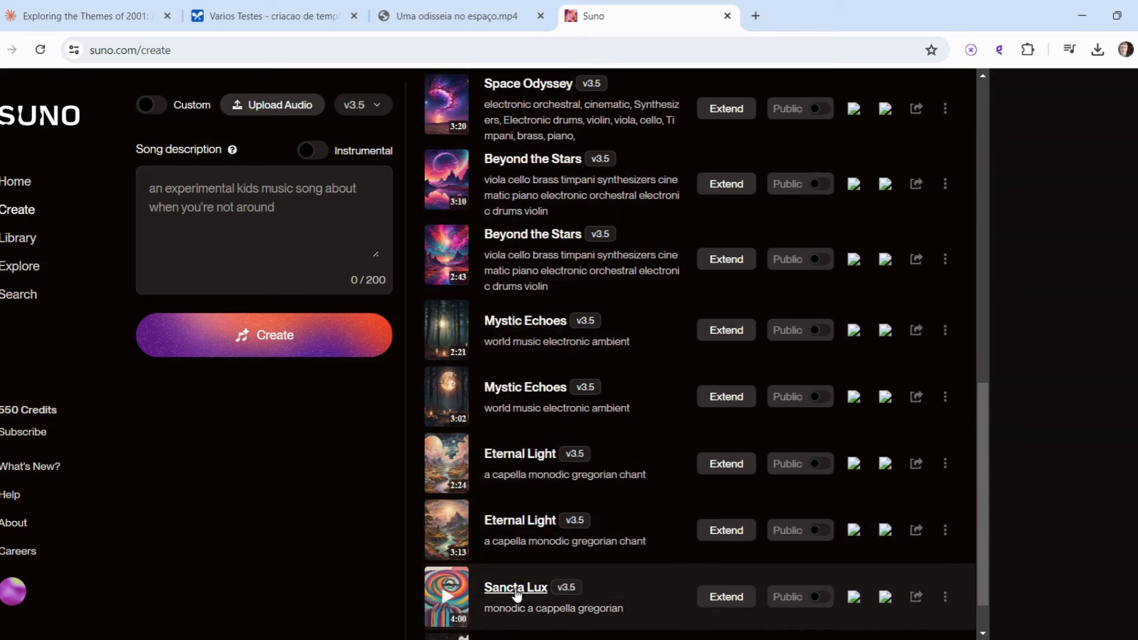
{"action": "scroll", "coordinate": [517, 593], "scroll_direction": "down", "scroll_amount": 1}
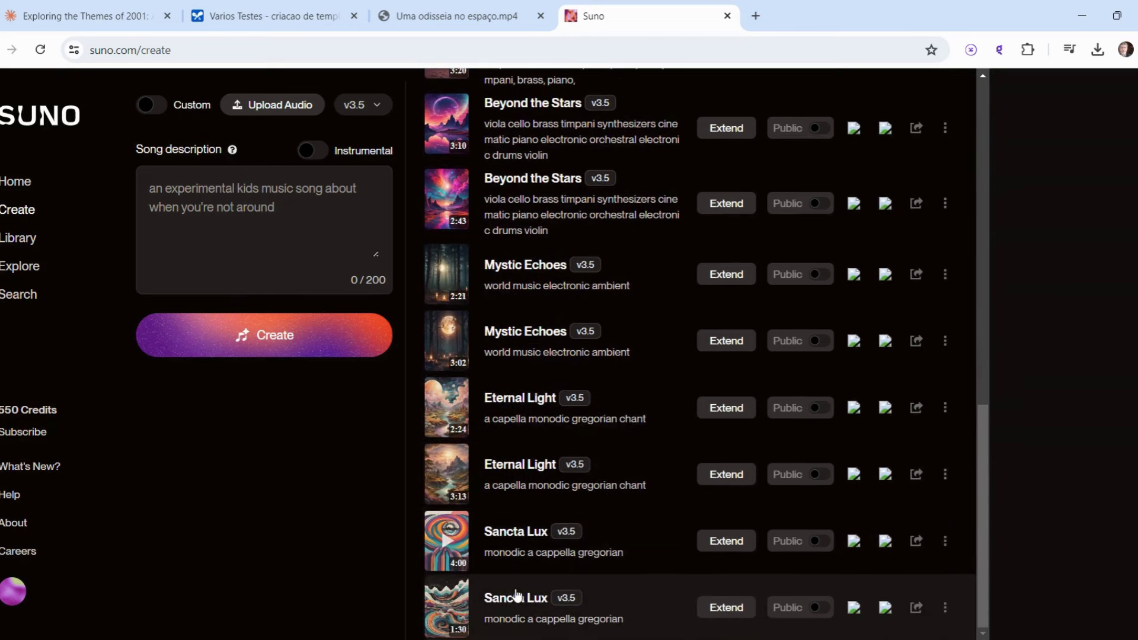
{"action": "scroll", "coordinate": [517, 595], "scroll_direction": "up", "scroll_amount": 2}
{"action": "scroll", "coordinate": [517, 594], "scroll_direction": "up", "scroll_amount": 2}
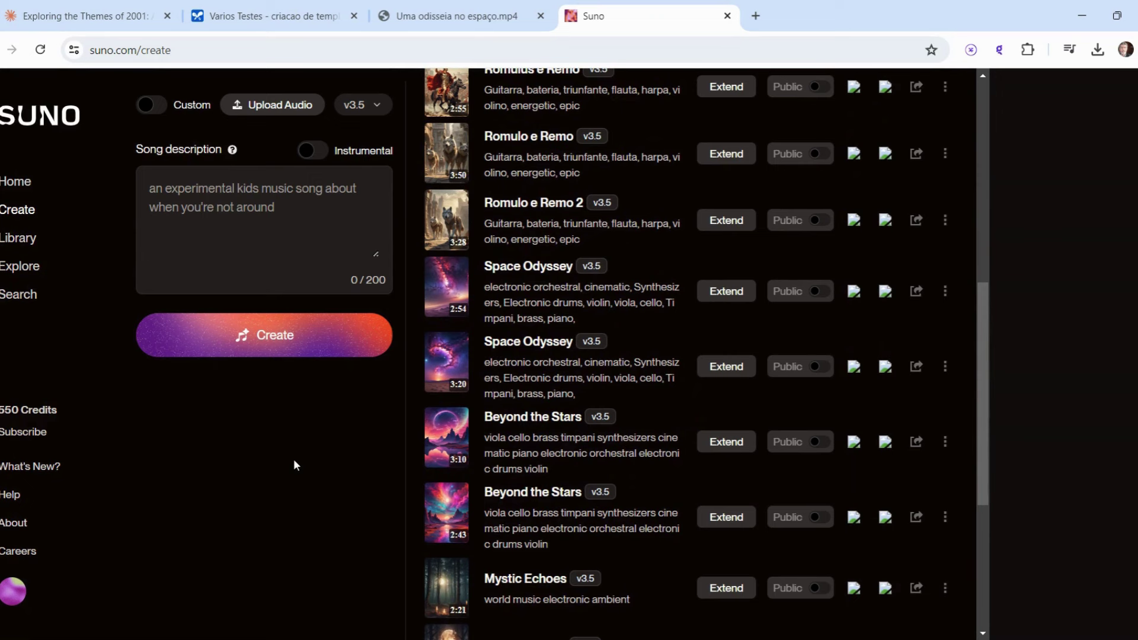
{"action": "left_click", "coordinate": [260, 18]}
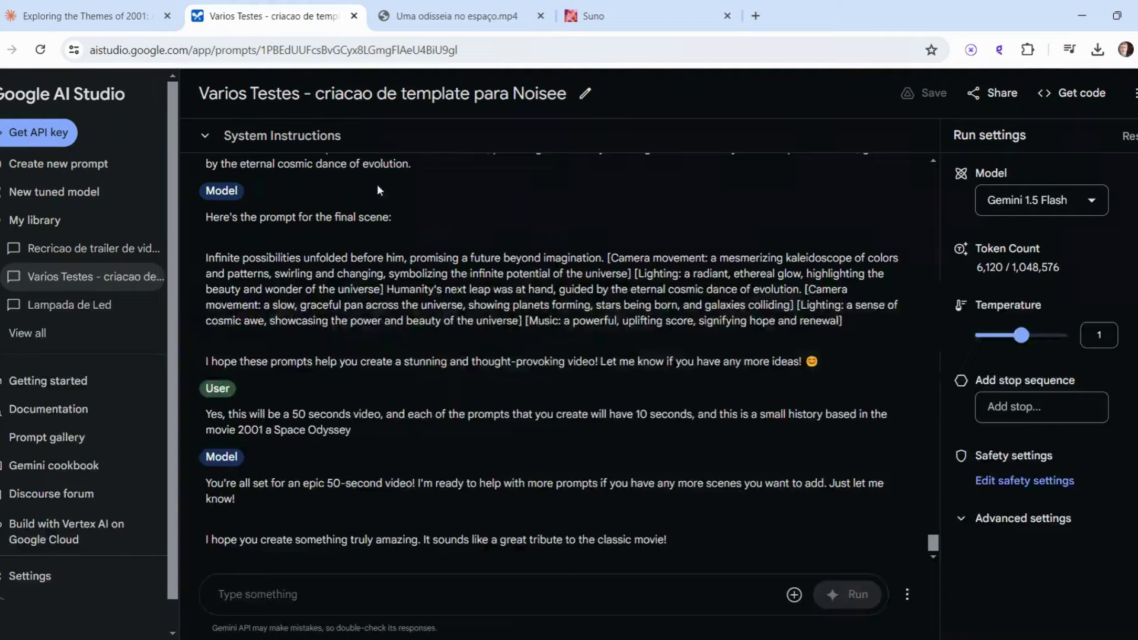
{"action": "left_click", "coordinate": [593, 16]}
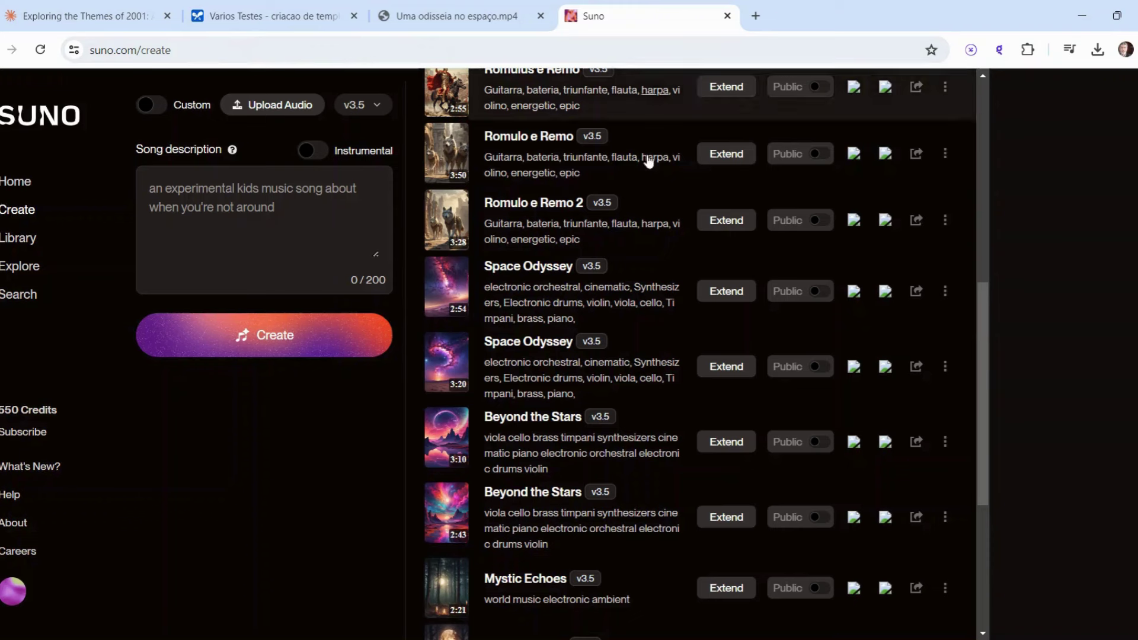
Switch to the video file Uma odisseia no espaço.mp4 and play it.
{"action": "left_click", "coordinate": [457, 16]}
{"action": "left_click", "coordinate": [427, 604]}
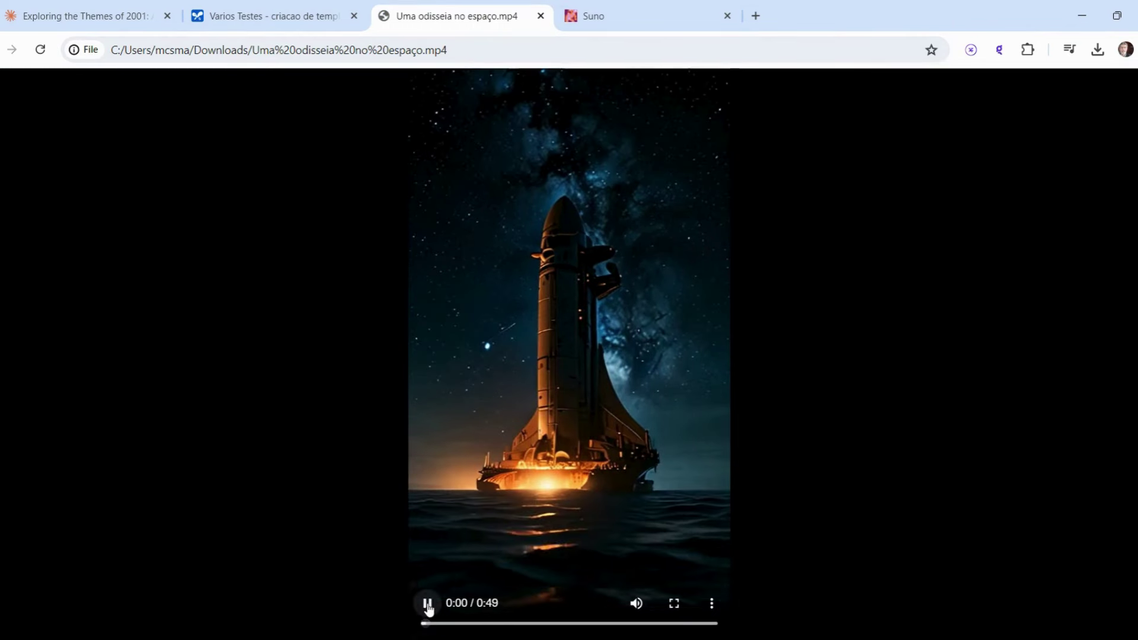
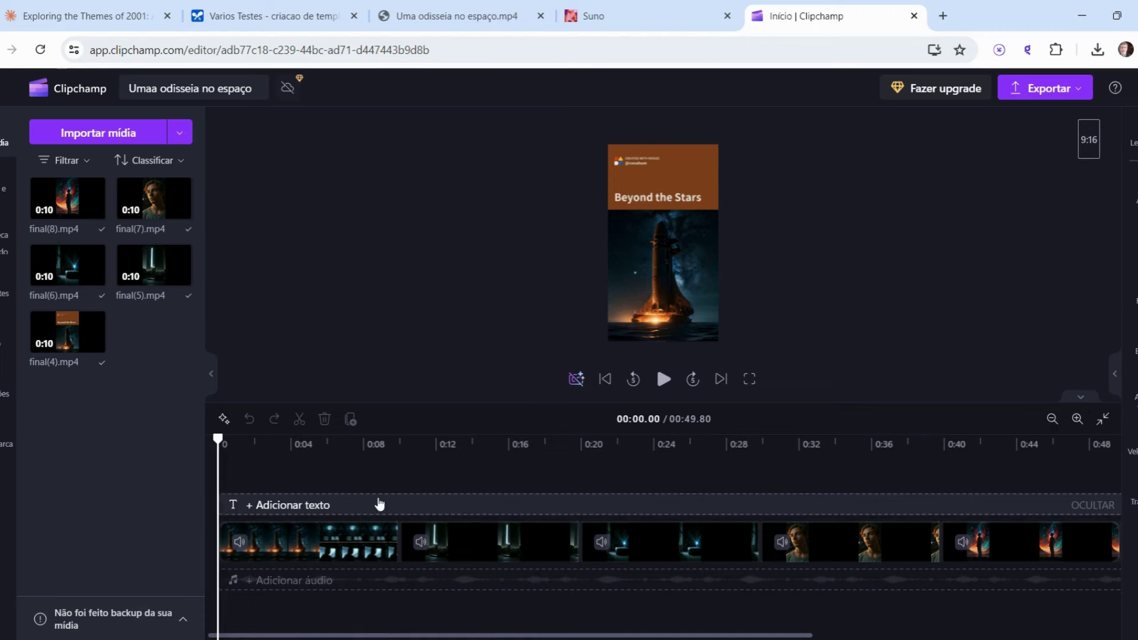
Preview the assembled clips in the Clipchamp timeline from about 9 seconds, then stop playback.
{"action": "left_click", "coordinate": [378, 503]}
{"action": "left_click", "coordinate": [419, 540]}
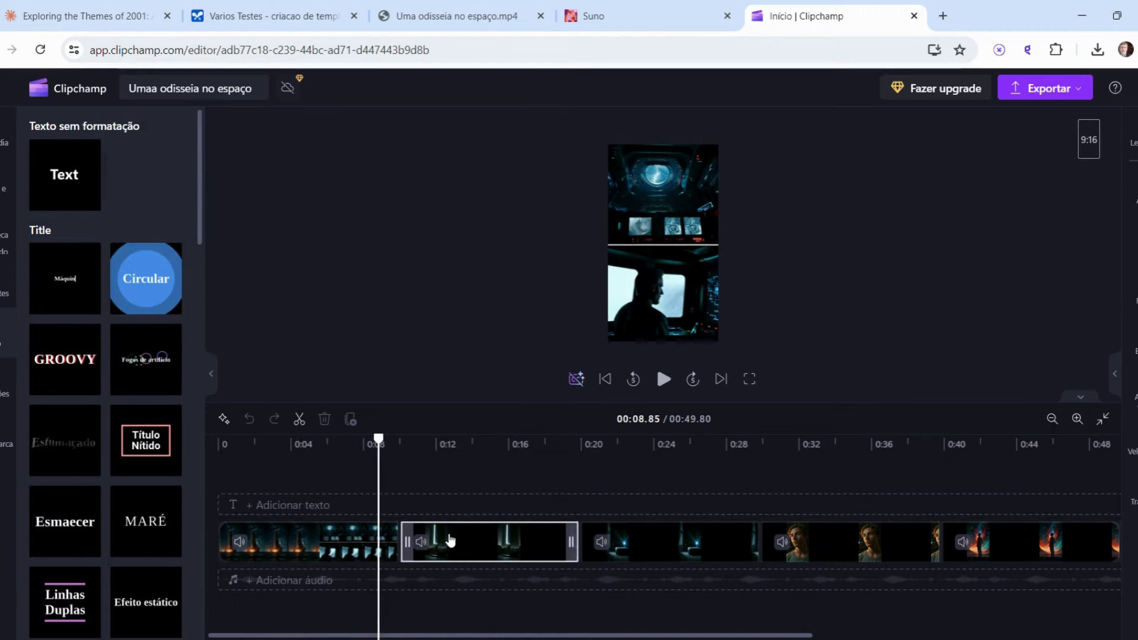
{"action": "left_click", "coordinate": [523, 388]}
{"action": "left_click", "coordinate": [663, 389]}
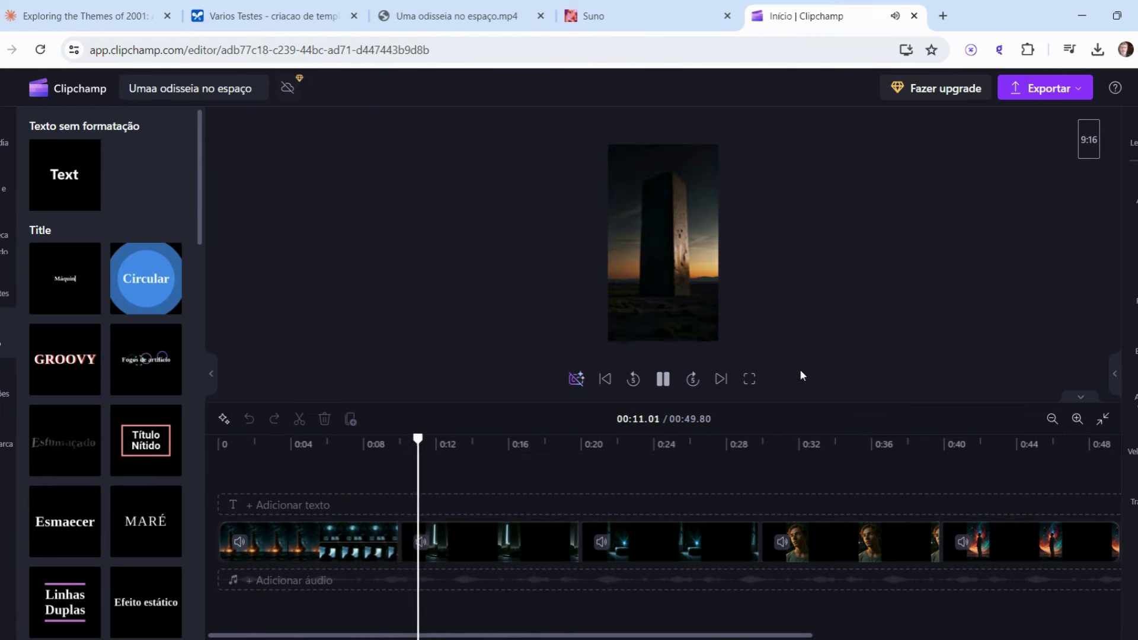
{"action": "left_click", "coordinate": [664, 379]}
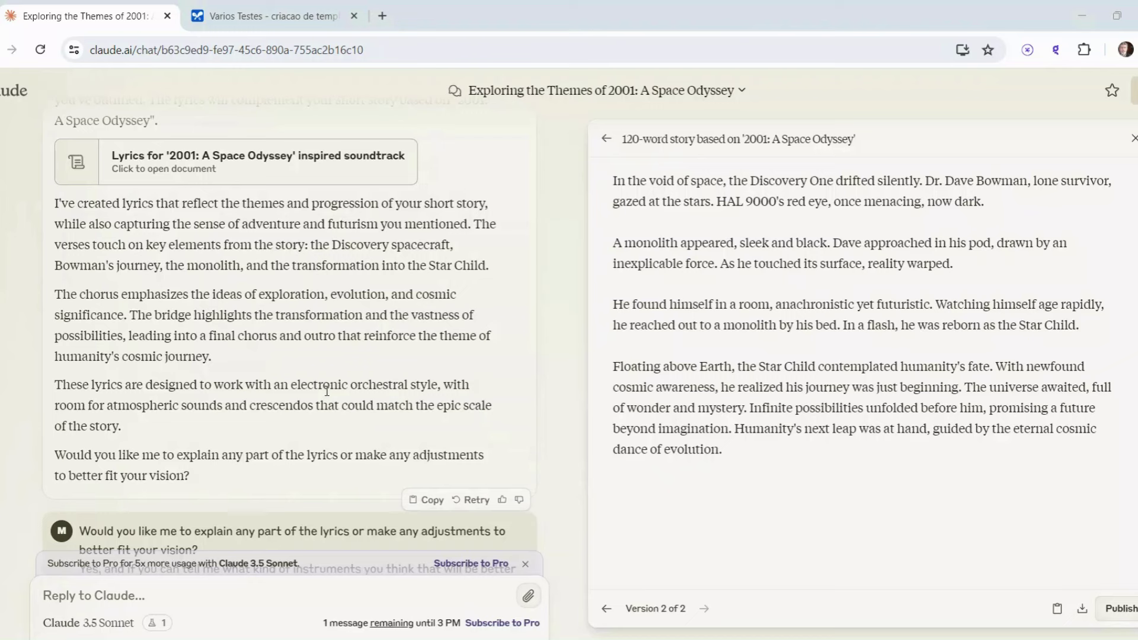
Leave the 2001: A Space Odyssey chat in Claude and open the recent chat Seeking Advice on Next Steps.
{"action": "mouse_move", "coordinate": [13, 144]}
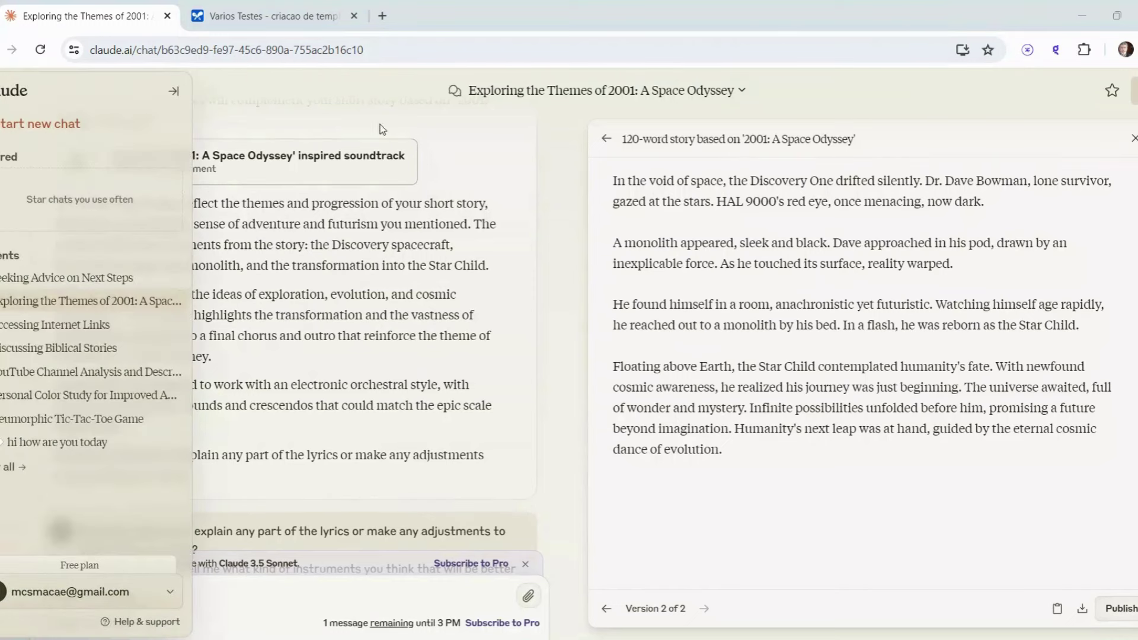
{"action": "left_click", "coordinate": [3, 93]}
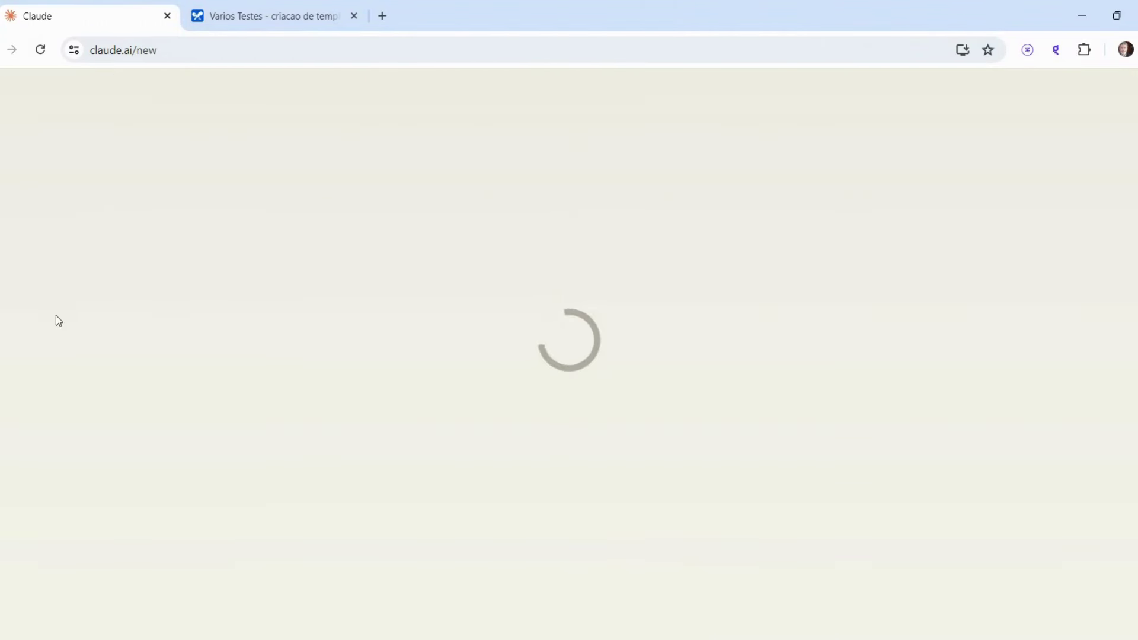
{"action": "mouse_move", "coordinate": [41, 344]}
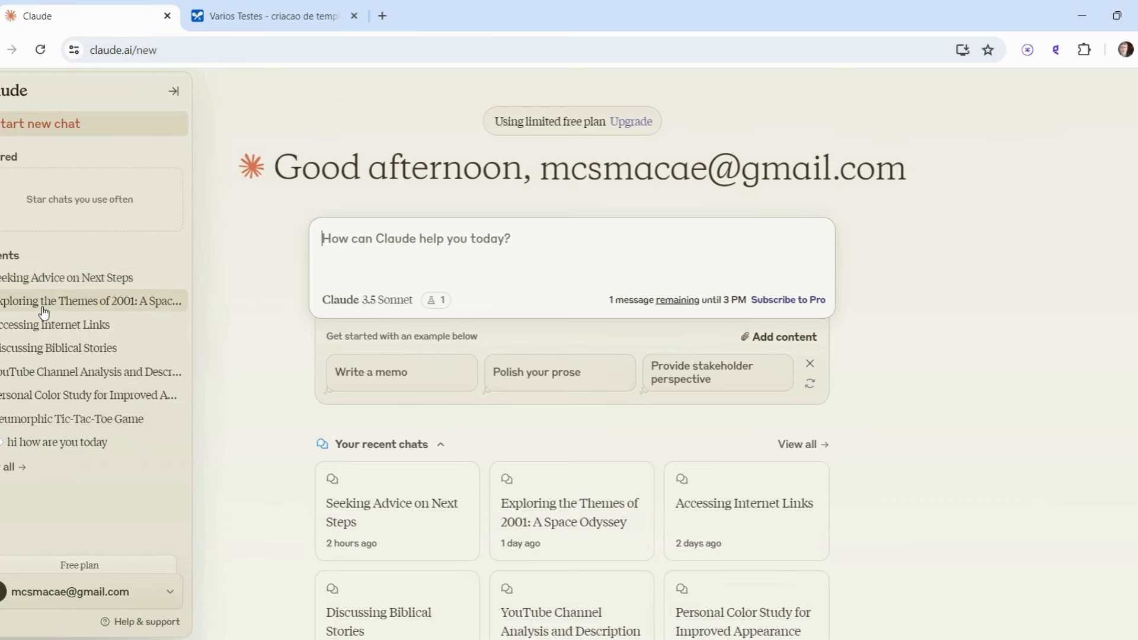
{"action": "left_click", "coordinate": [55, 279]}
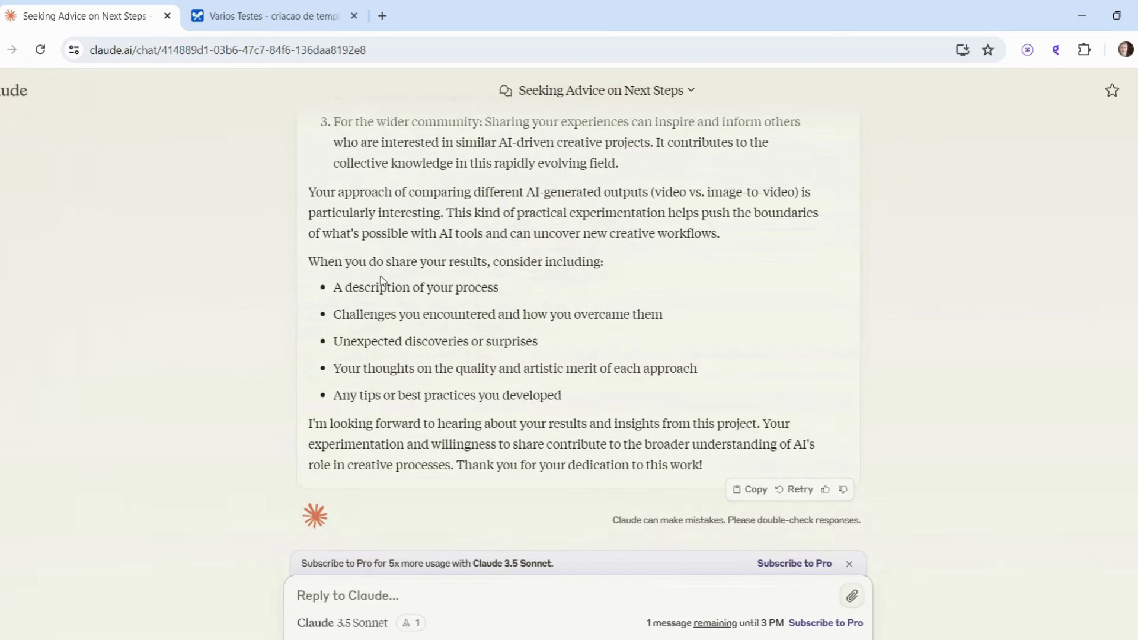
Look back through the chat's image prompts to the request for separate prompts with lighting and camera details.
{"action": "scroll", "coordinate": [389, 294], "scroll_direction": "up", "scroll_amount": 9}
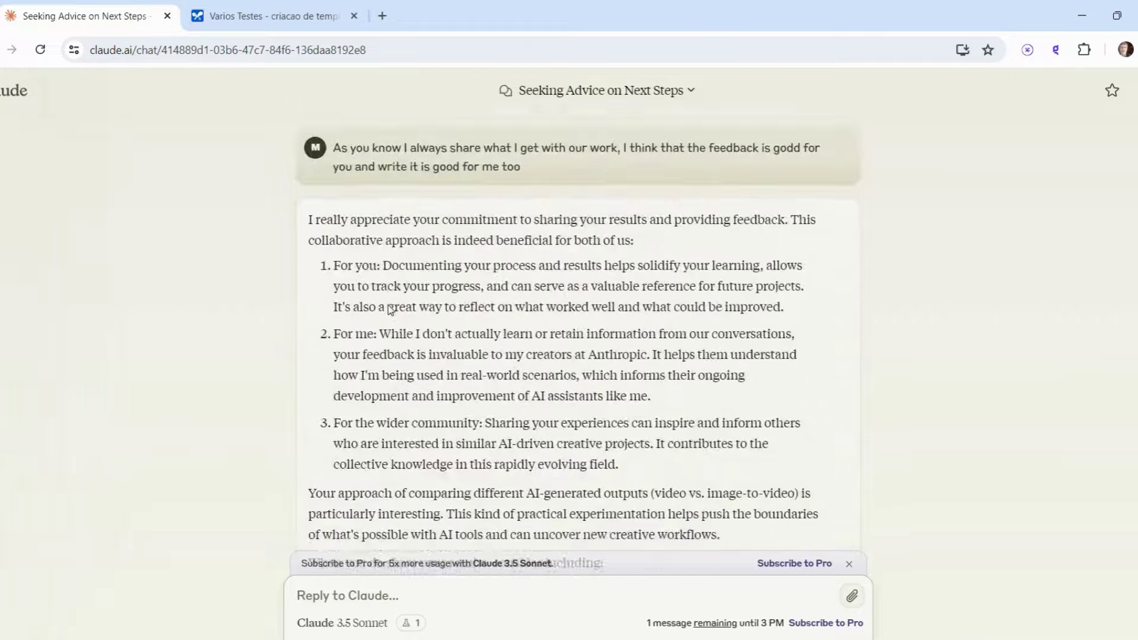
{"action": "scroll", "coordinate": [389, 308], "scroll_direction": "up", "scroll_amount": 20}
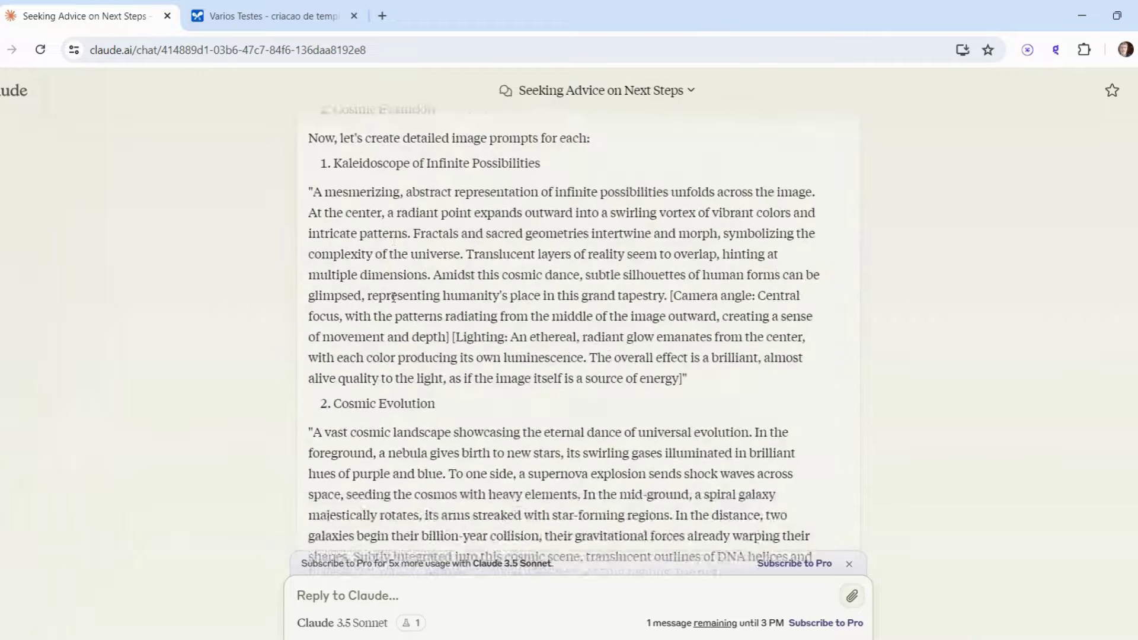
{"action": "scroll", "coordinate": [401, 288], "scroll_direction": "up", "scroll_amount": 20}
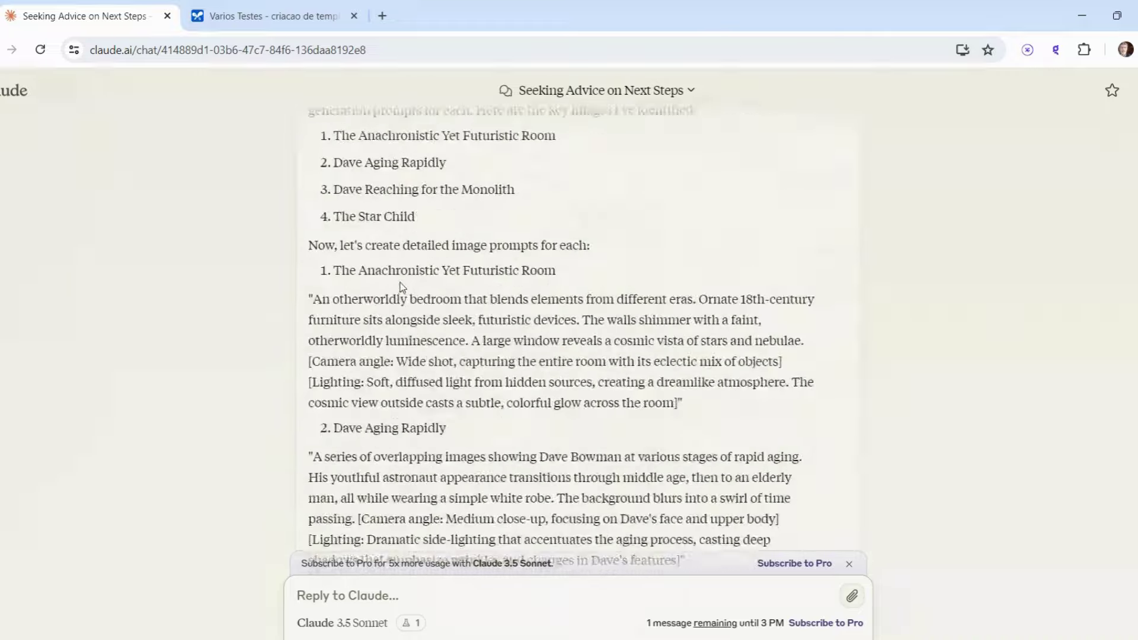
{"action": "scroll", "coordinate": [402, 287], "scroll_direction": "down", "scroll_amount": 20}
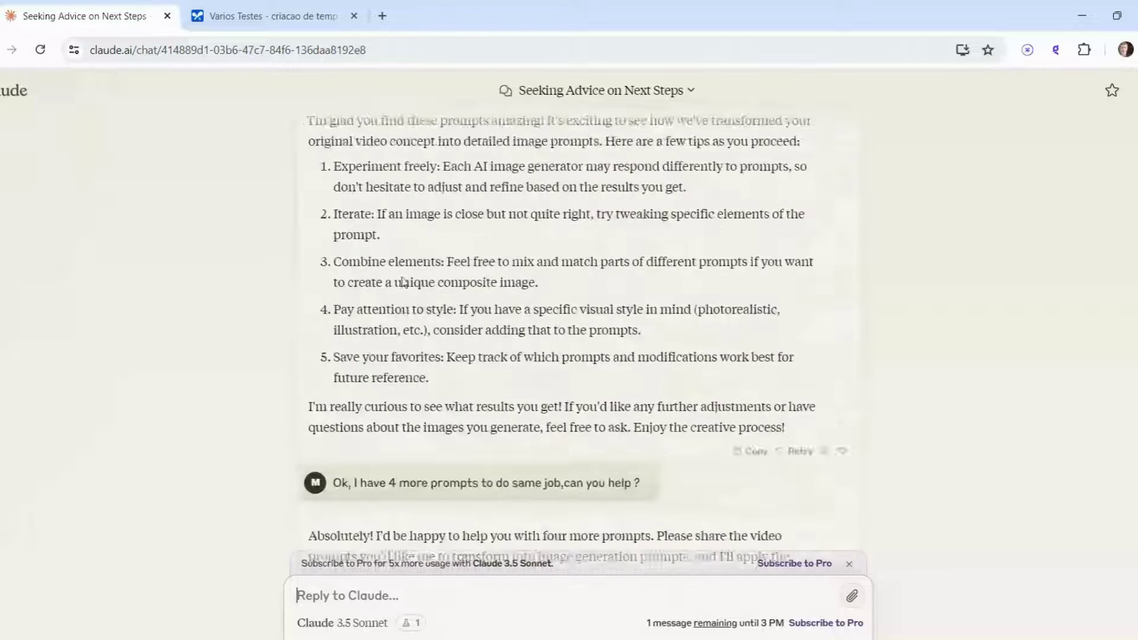
{"action": "scroll", "coordinate": [402, 280], "scroll_direction": "down", "scroll_amount": 15}
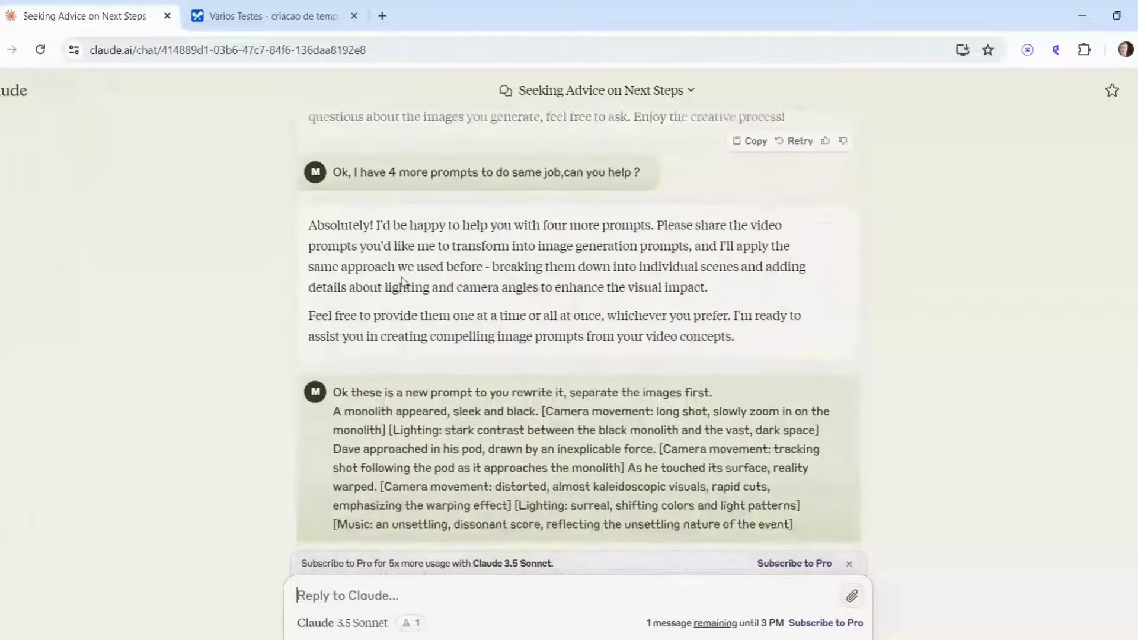
{"action": "scroll", "coordinate": [403, 269], "scroll_direction": "up", "scroll_amount": 15}
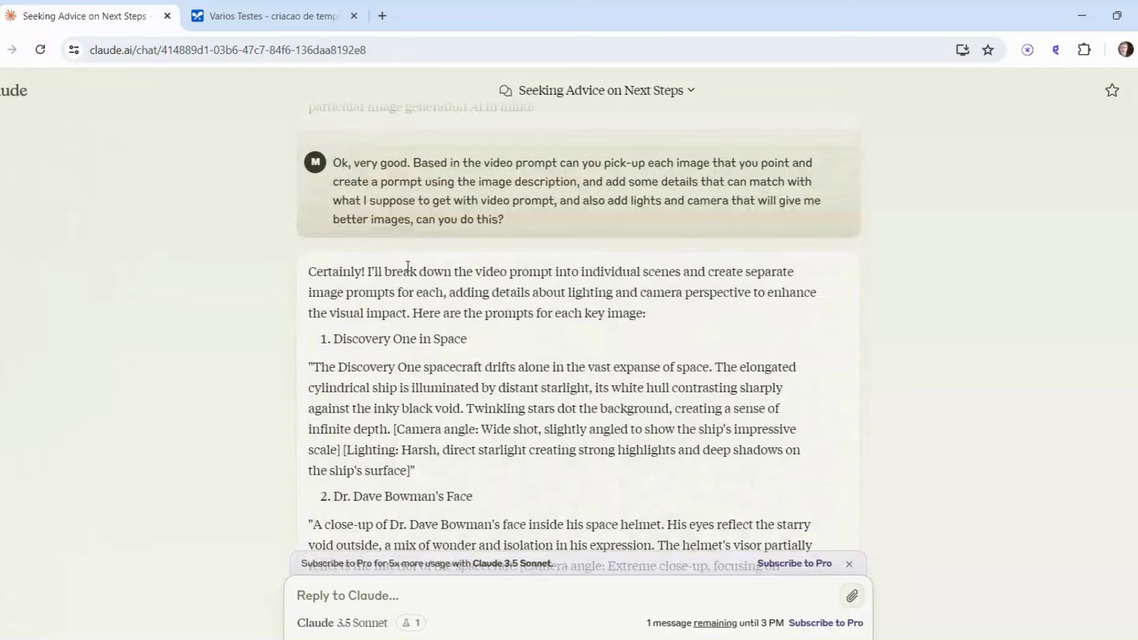
{"action": "scroll", "coordinate": [483, 305], "scroll_direction": "up", "scroll_amount": 10}
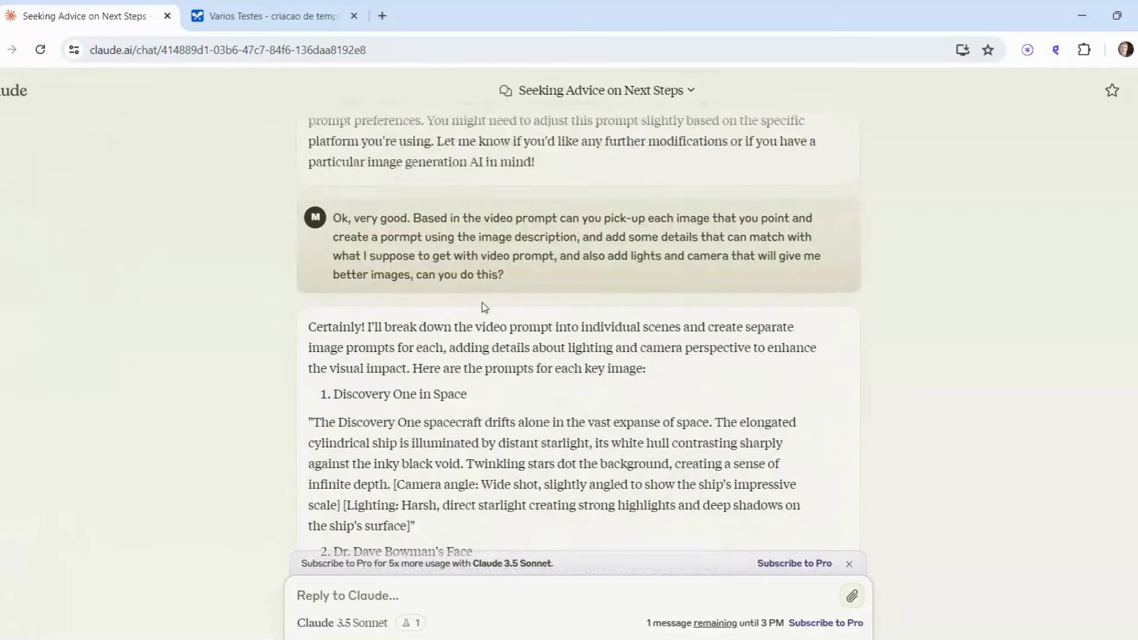
Find the message containing the original Noisee prompt and highlight the revised image-generation prompt in Claude's reply.
{"action": "scroll", "coordinate": [485, 306], "scroll_direction": "up", "scroll_amount": 5}
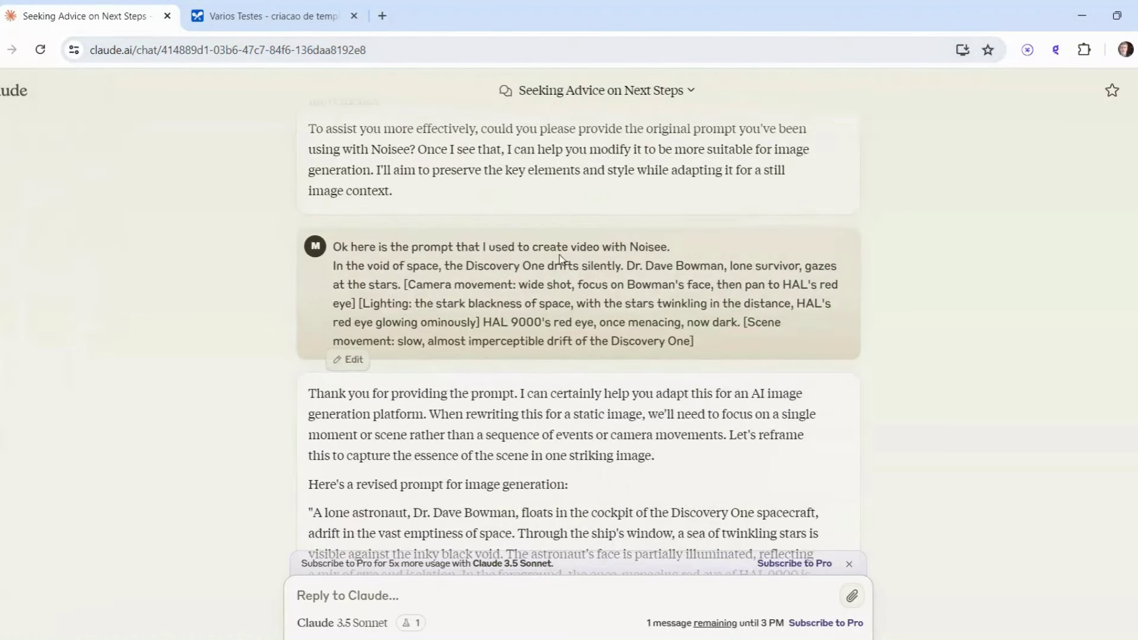
{"action": "scroll", "coordinate": [560, 255], "scroll_direction": "up", "scroll_amount": 1}
{"action": "scroll", "coordinate": [497, 249], "scroll_direction": "down", "scroll_amount": 3}
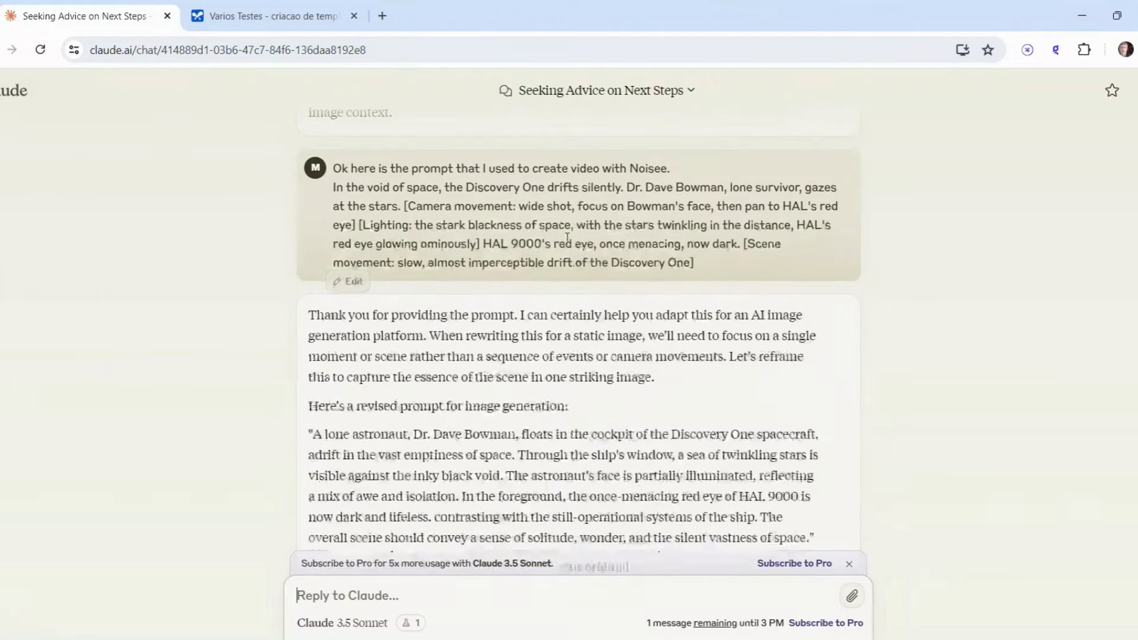
{"action": "scroll", "coordinate": [566, 221], "scroll_direction": "down", "scroll_amount": 3}
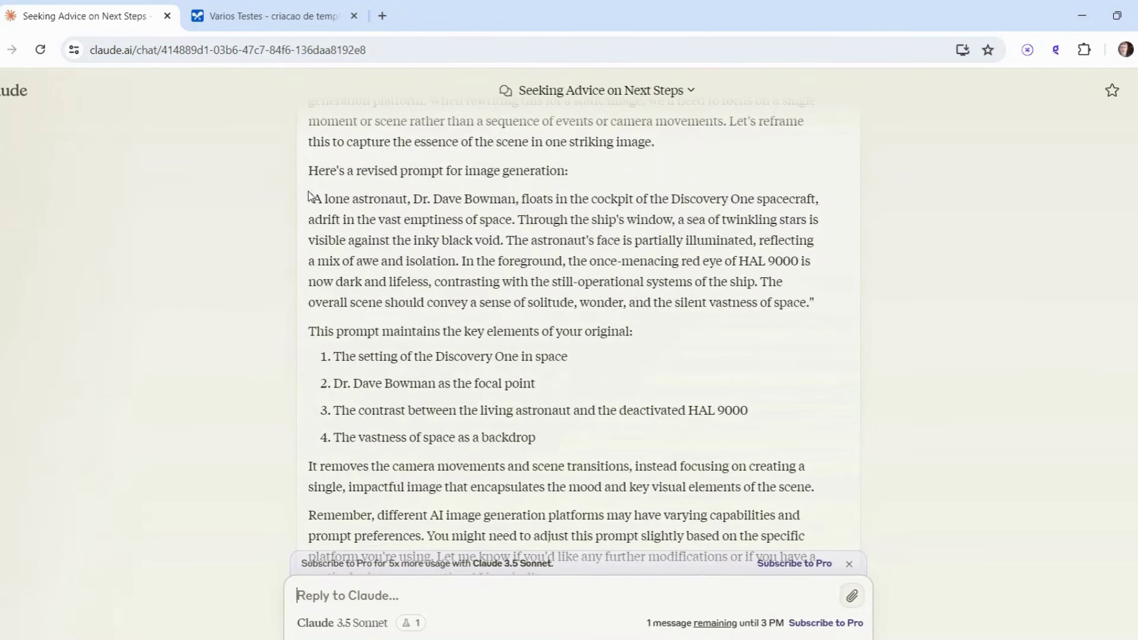
{"action": "left_click_drag", "start_coordinate": [313, 195], "coordinate": [844, 308]}
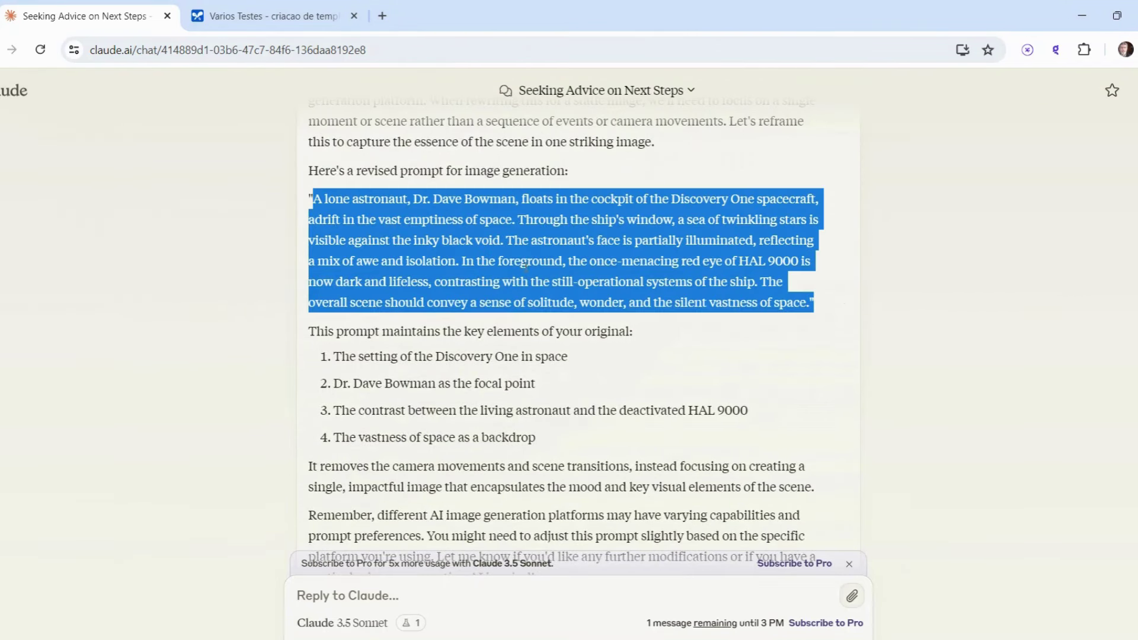
Switch to Google AI Studio and review the Noisee prompt generated for the story's opening paragraph.
{"action": "left_click", "coordinate": [214, 23]}
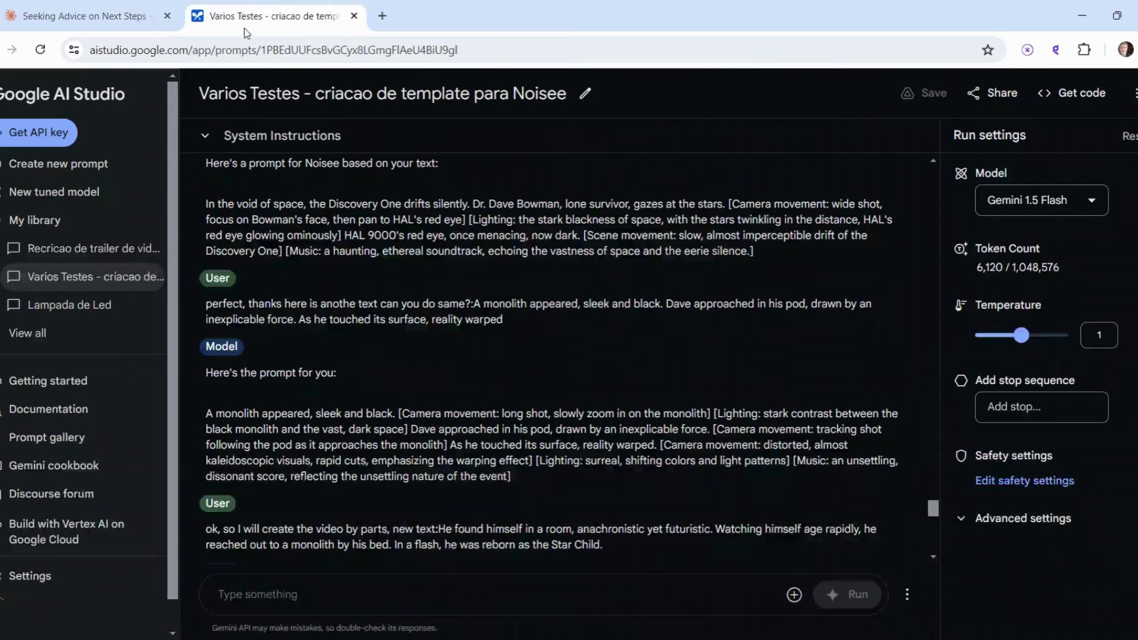
{"action": "scroll", "coordinate": [323, 340], "scroll_direction": "down", "scroll_amount": 3}
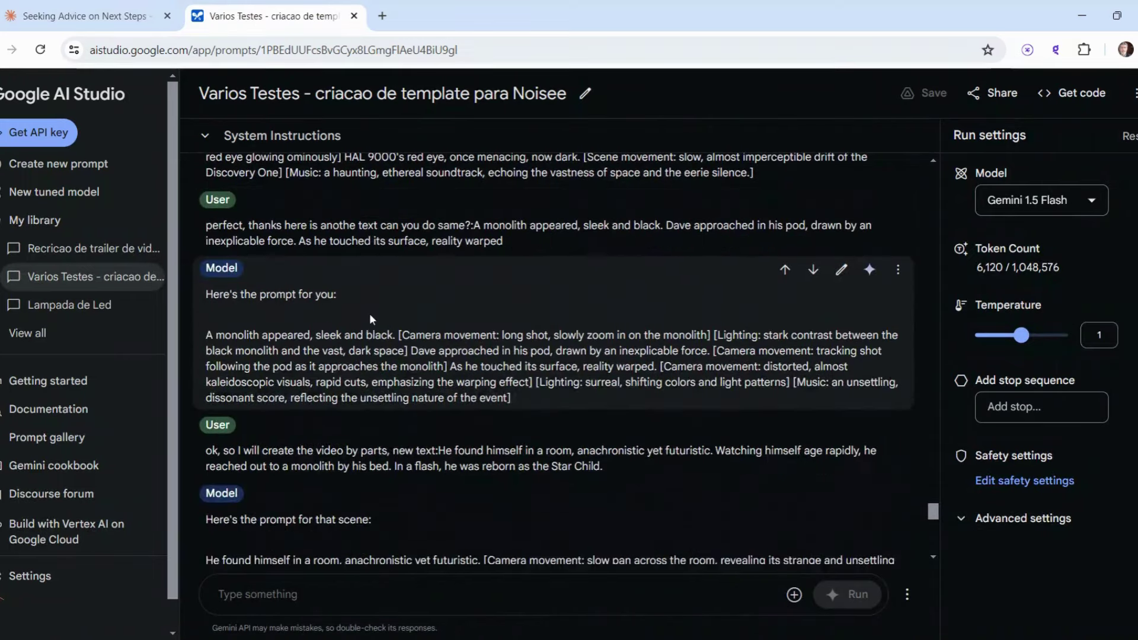
{"action": "scroll", "coordinate": [378, 266], "scroll_direction": "up", "scroll_amount": 3}
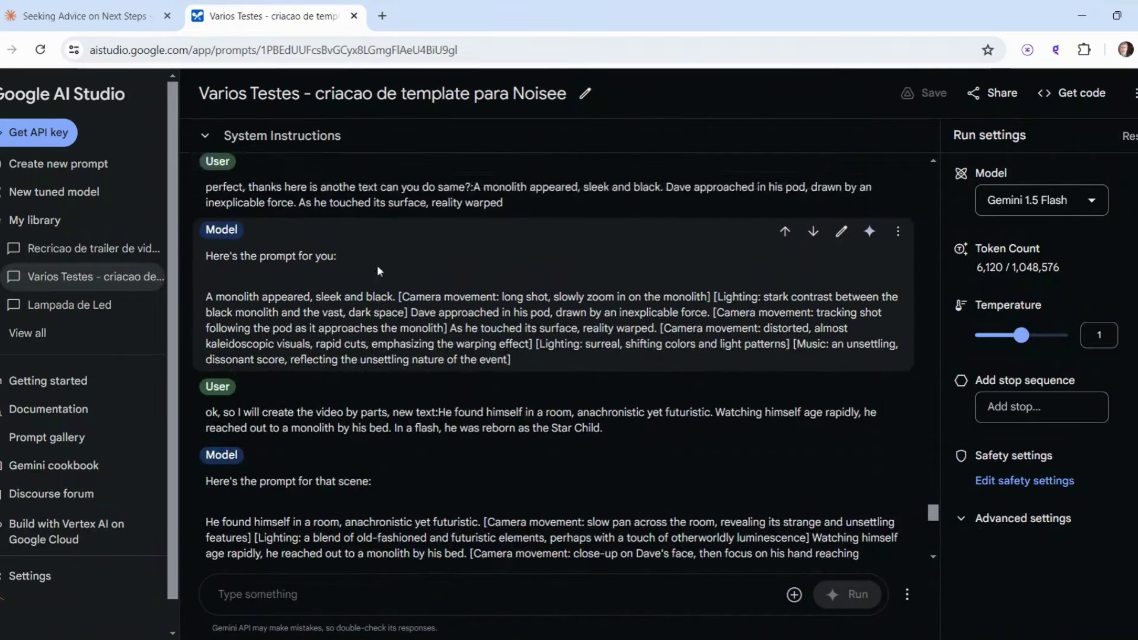
{"action": "scroll", "coordinate": [378, 266], "scroll_direction": "up", "scroll_amount": 3}
{"action": "triple_click", "coordinate": [378, 266]}
{"action": "scroll", "coordinate": [378, 270], "scroll_direction": "up", "scroll_amount": 2}
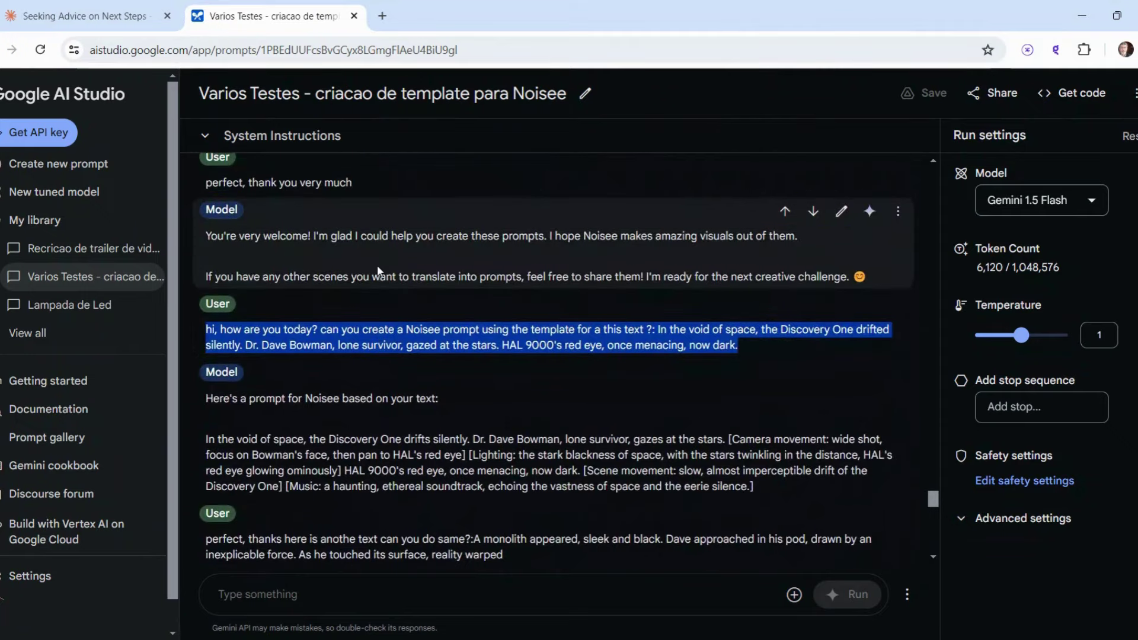
{"action": "scroll", "coordinate": [378, 270], "scroll_direction": "down", "scroll_amount": 3}
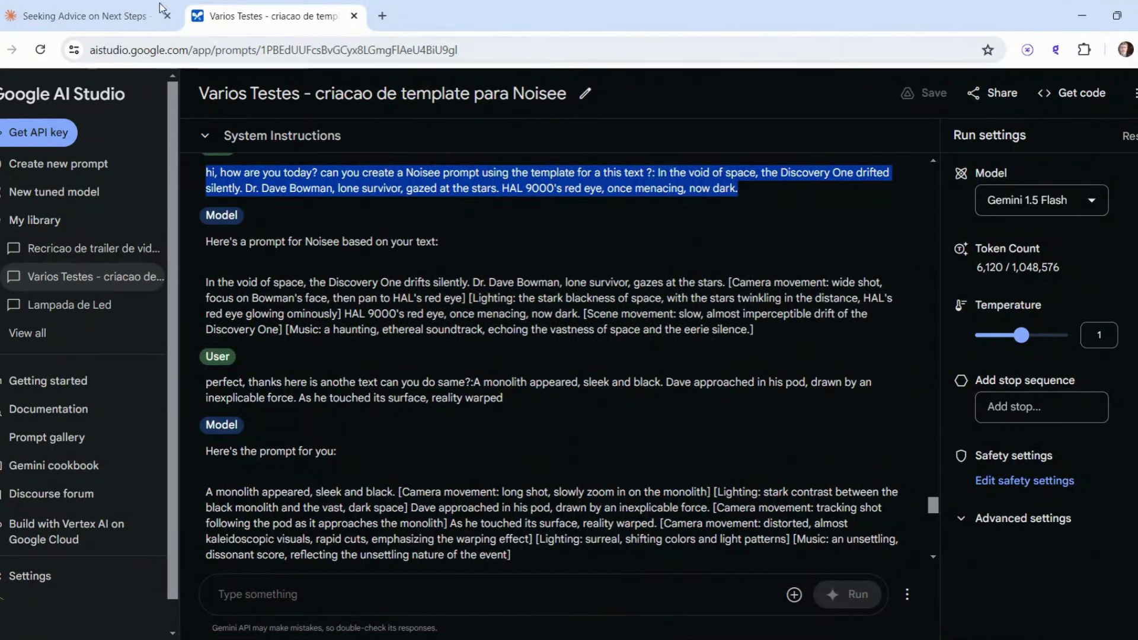
Return to the Claude chat and compare the submitted Noisee video prompt with the revised image prompt and its key elements.
{"action": "left_click", "coordinate": [89, 16]}
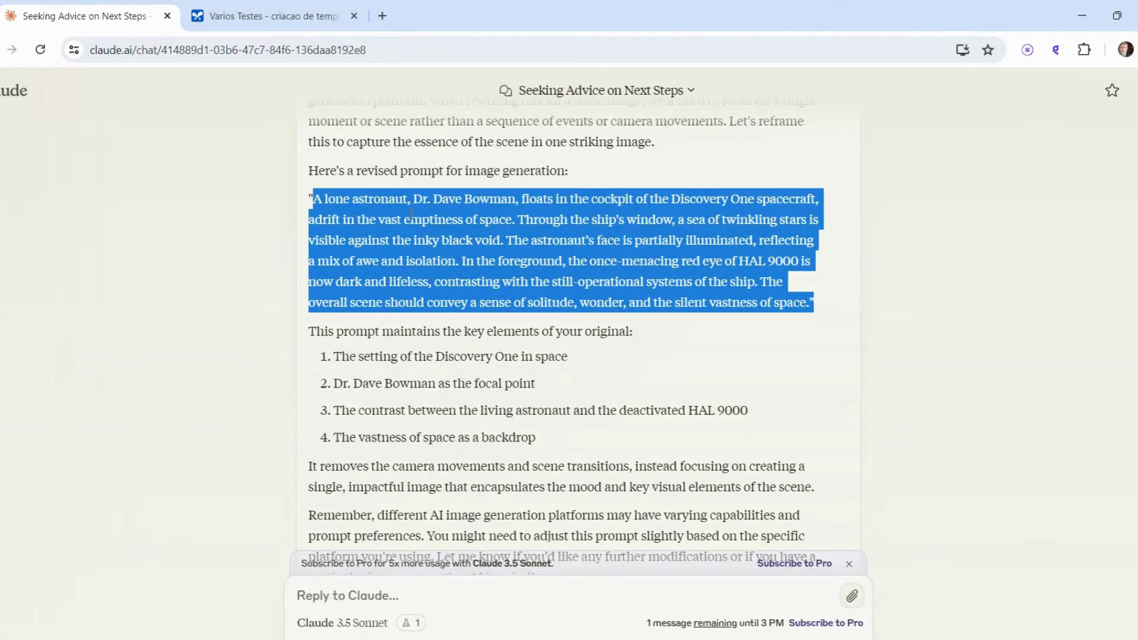
{"action": "scroll", "coordinate": [410, 213], "scroll_direction": "up", "scroll_amount": 5}
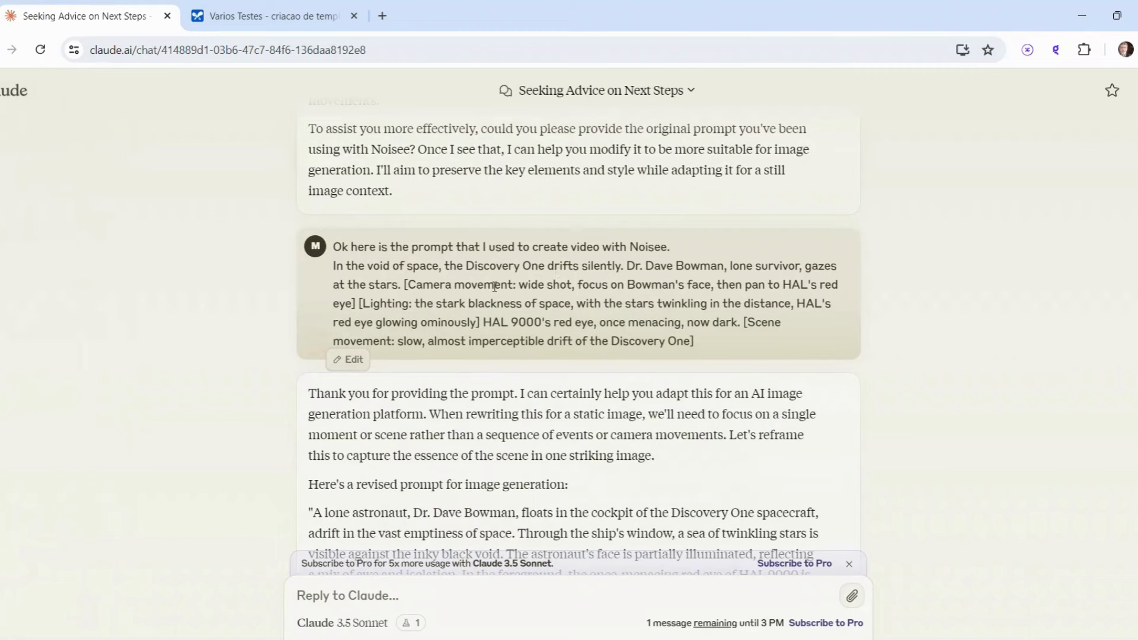
{"action": "scroll", "coordinate": [485, 292], "scroll_direction": "down", "scroll_amount": 4}
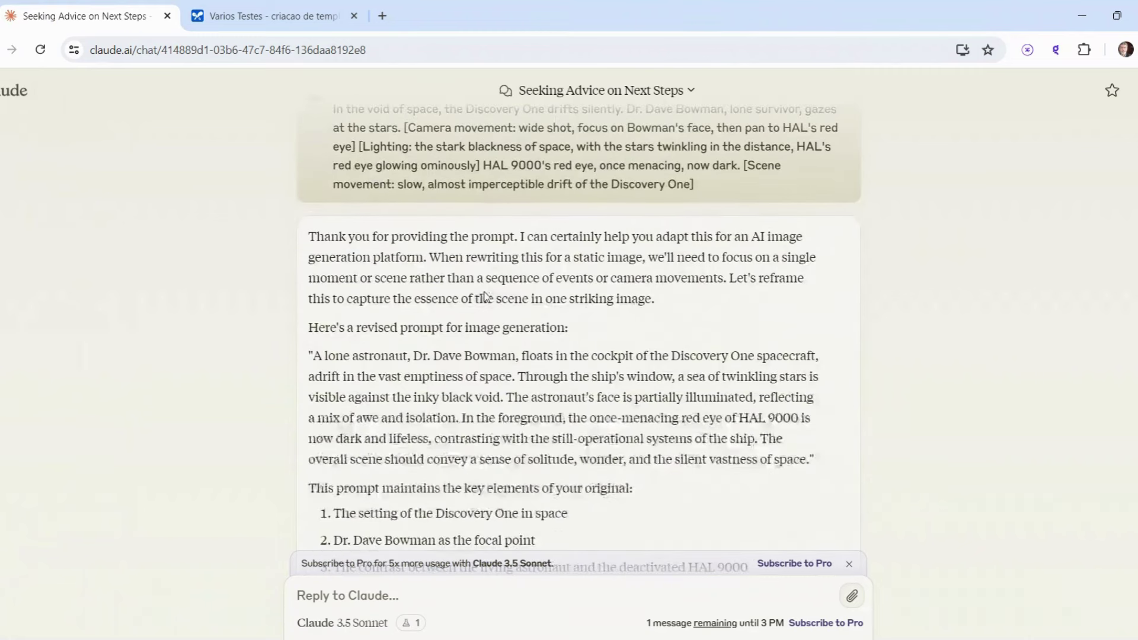
{"action": "scroll", "coordinate": [402, 253], "scroll_direction": "down", "scroll_amount": 1}
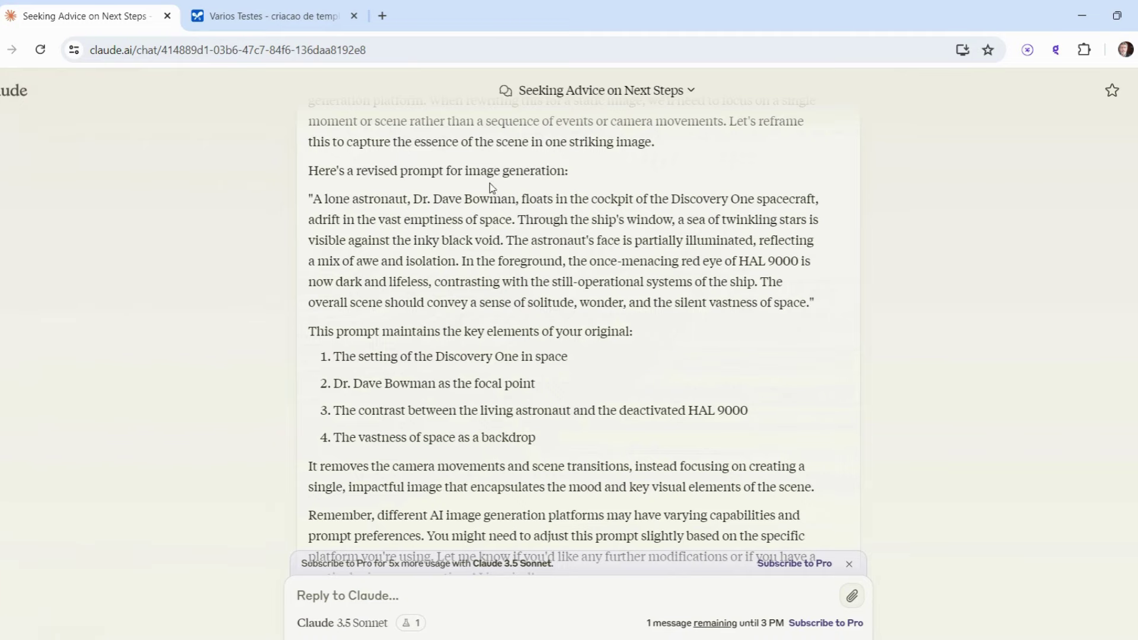
{"action": "scroll", "coordinate": [474, 178], "scroll_direction": "down", "scroll_amount": 1}
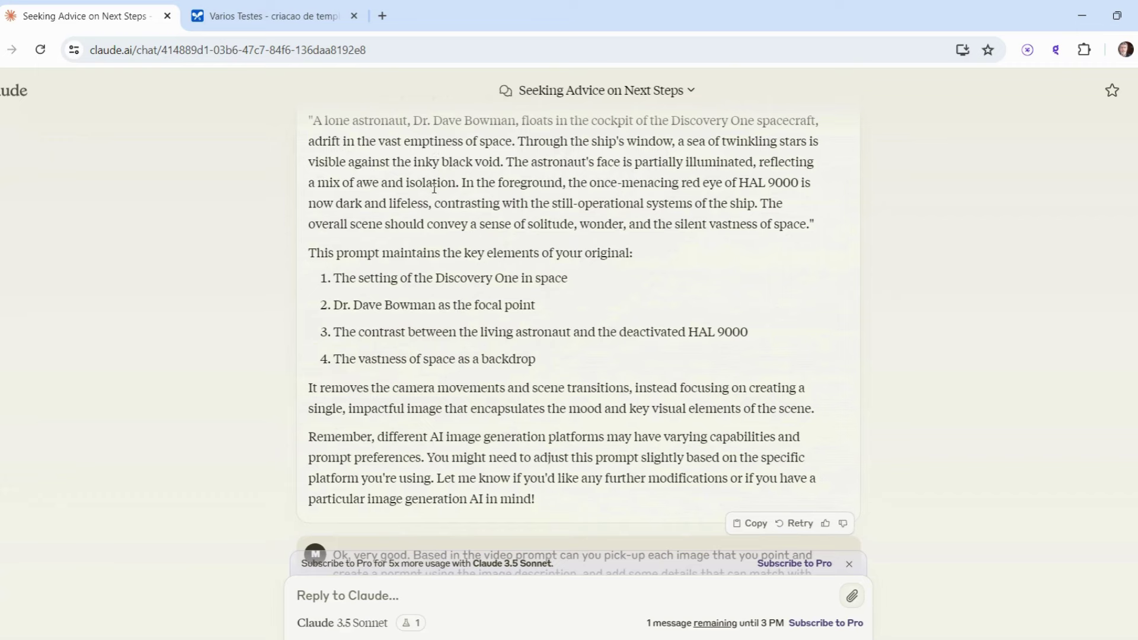
{"action": "scroll", "coordinate": [435, 188], "scroll_direction": "down", "scroll_amount": 1}
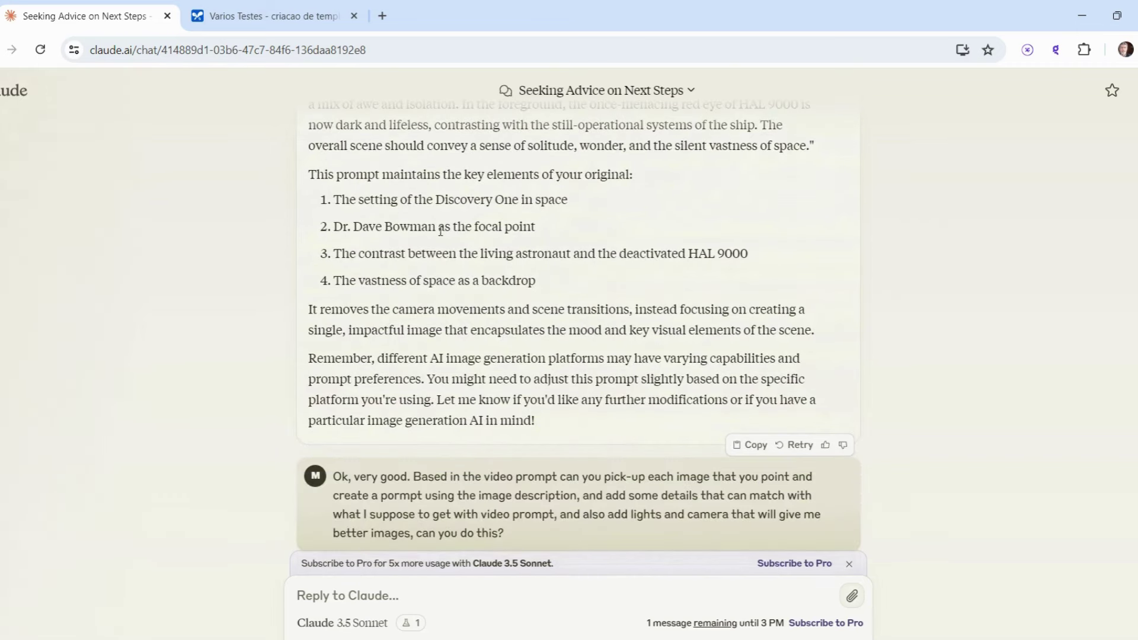
Review the request for separate image prompts and Claude's first scene prompts with their camera-angle and lighting details.
{"action": "scroll", "coordinate": [480, 259], "scroll_direction": "down", "scroll_amount": 2}
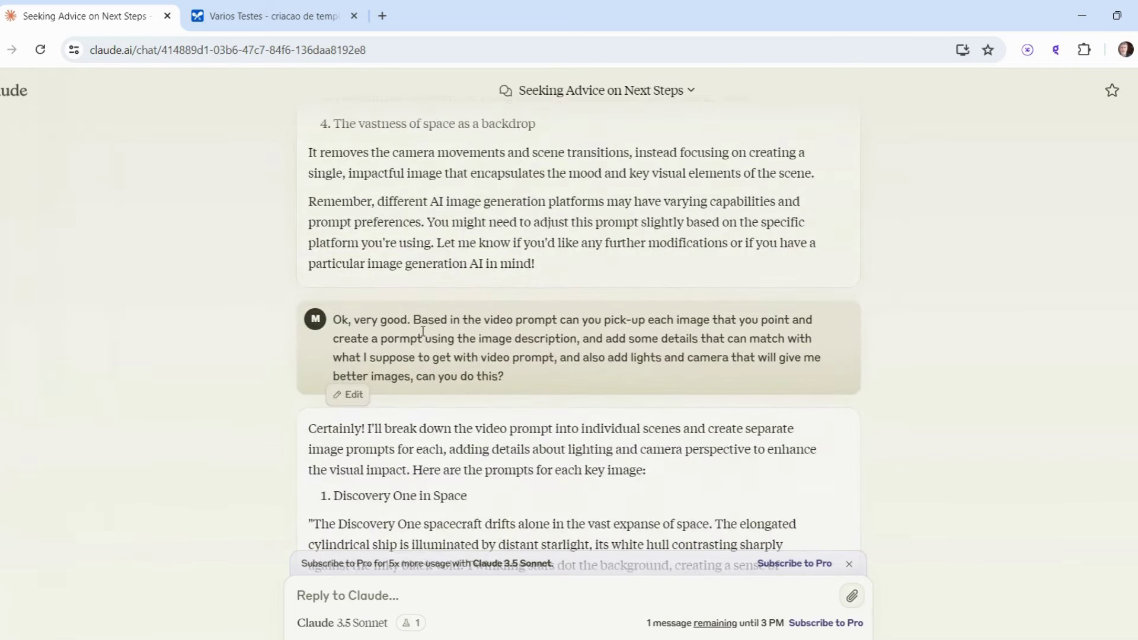
{"action": "scroll", "coordinate": [423, 331], "scroll_direction": "down", "scroll_amount": 2}
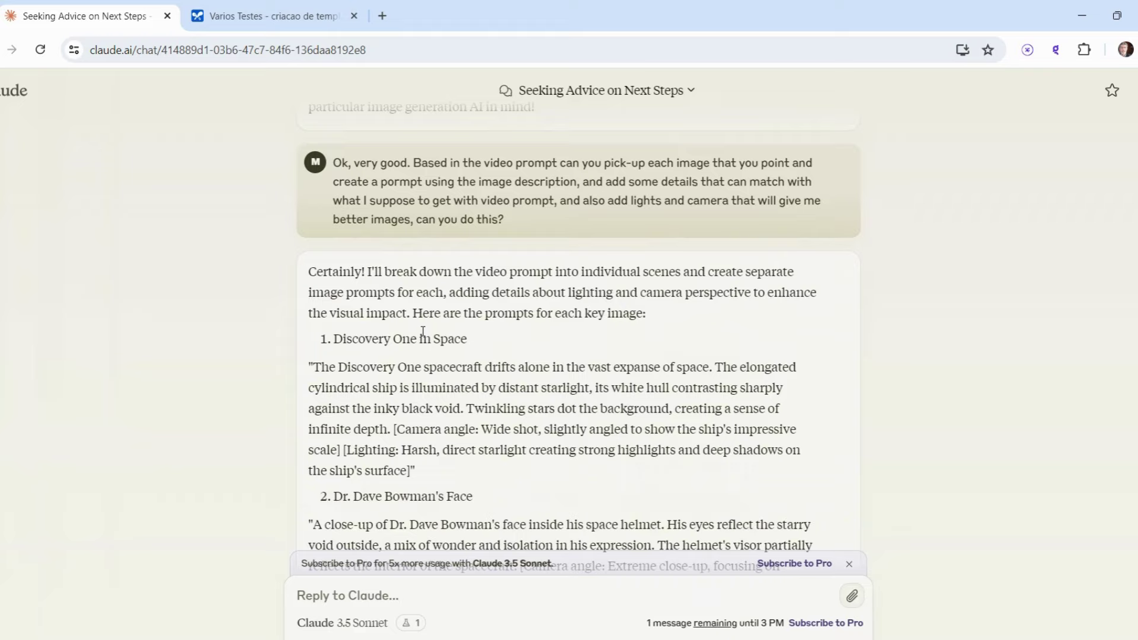
{"action": "scroll", "coordinate": [423, 332], "scroll_direction": "down", "scroll_amount": 4}
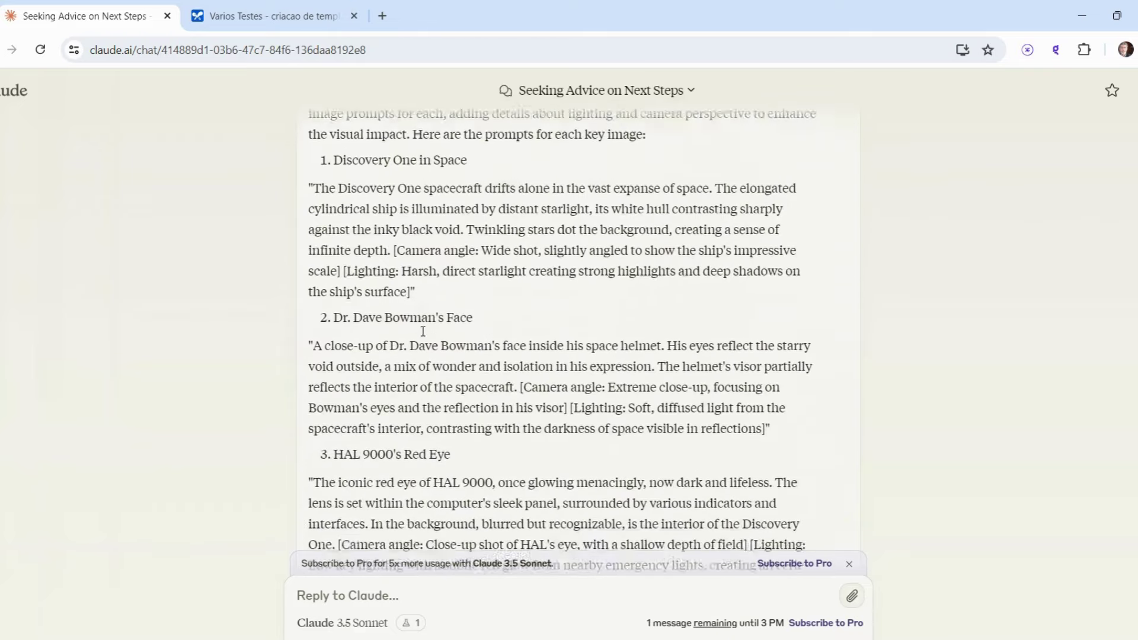
{"action": "scroll", "coordinate": [422, 332], "scroll_direction": "down", "scroll_amount": 2}
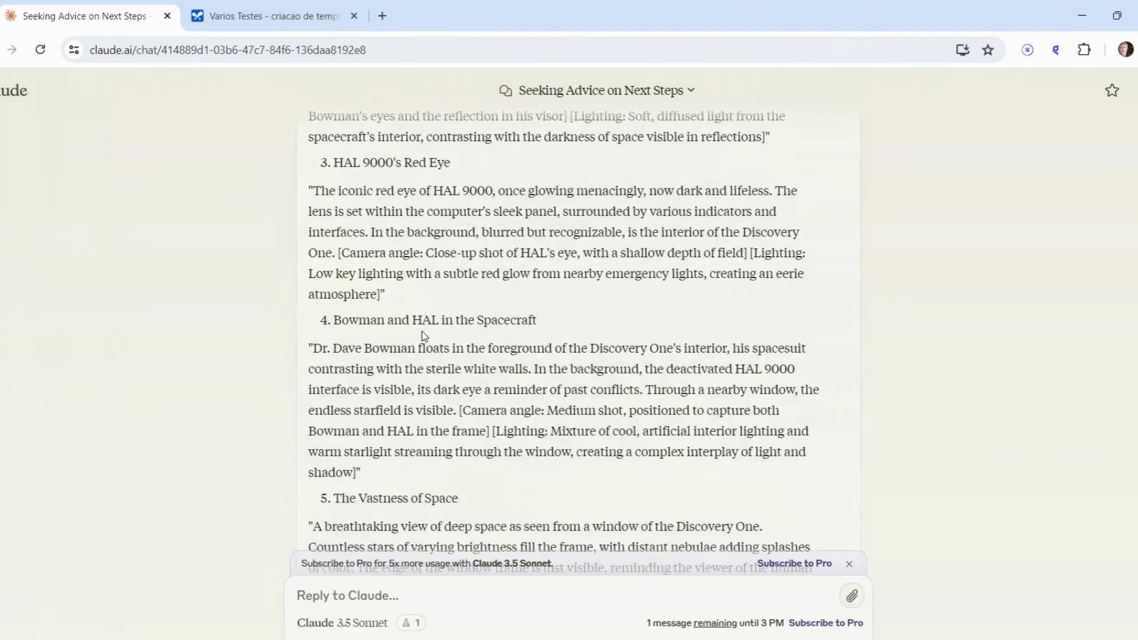
Check the Noisee prompt in Google AI Studio and return to the Claude chat to find the submitted original video prompt.
{"action": "left_click", "coordinate": [243, 16]}
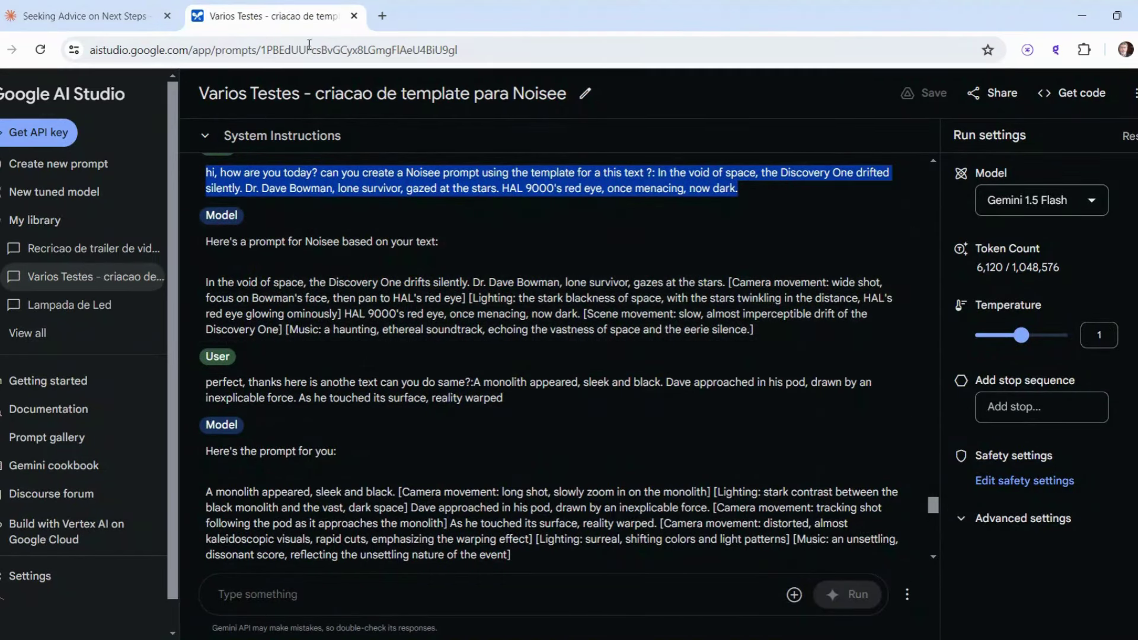
{"action": "key", "text": "ctrl+Tab"}
{"action": "scroll", "coordinate": [485, 272], "scroll_direction": "up", "scroll_amount": 15}
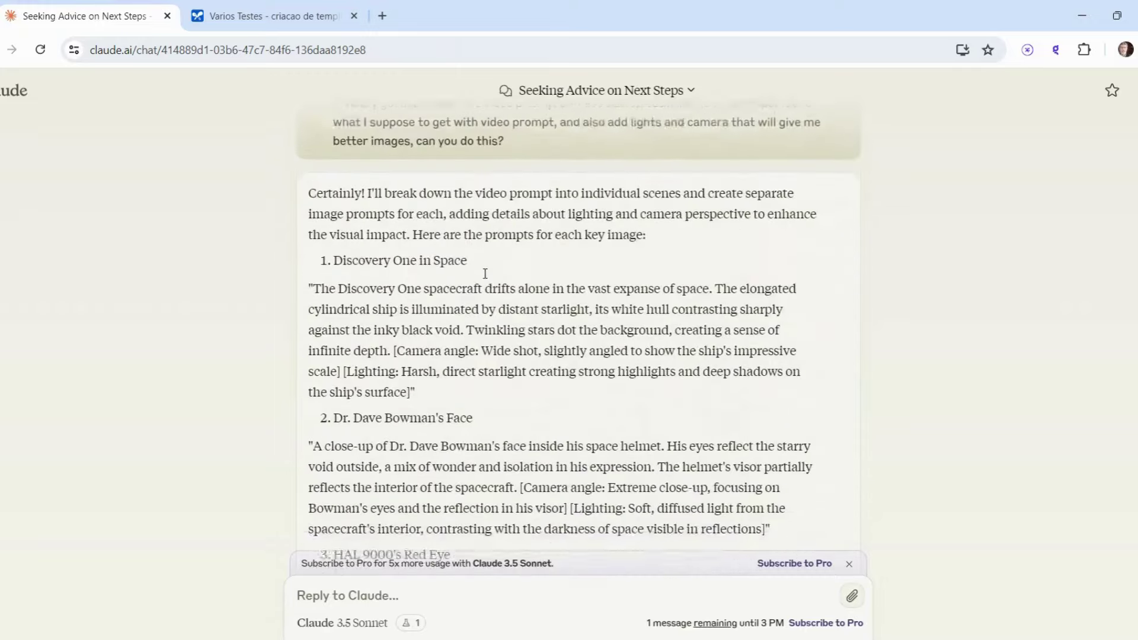
{"action": "scroll", "coordinate": [485, 278], "scroll_direction": "up", "scroll_amount": 10}
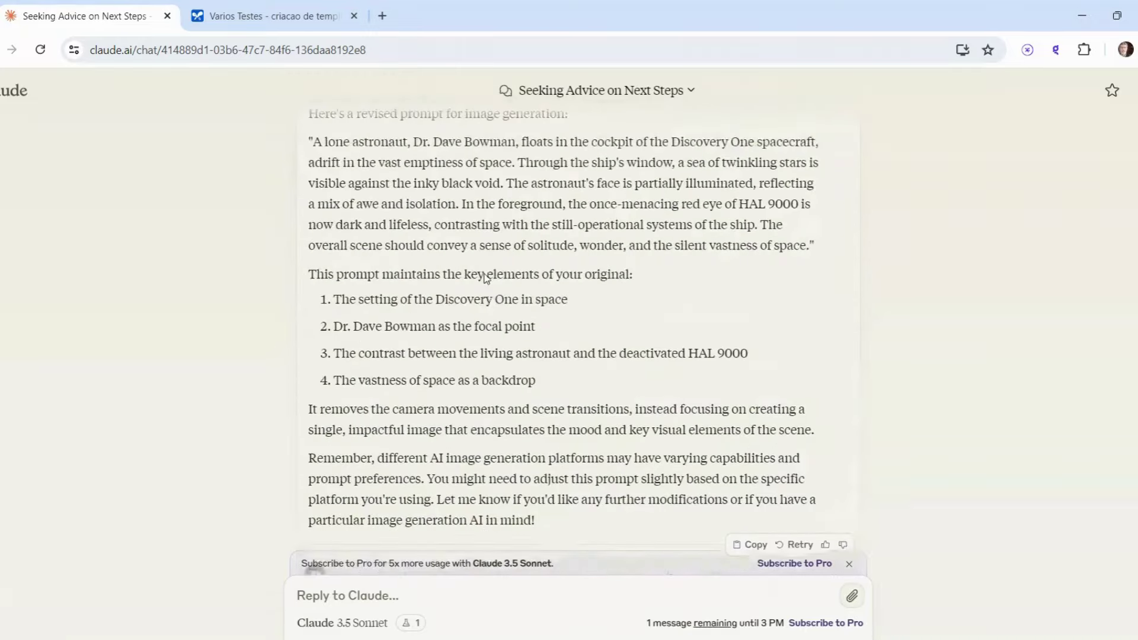
{"action": "mouse_move", "coordinate": [484, 278]}
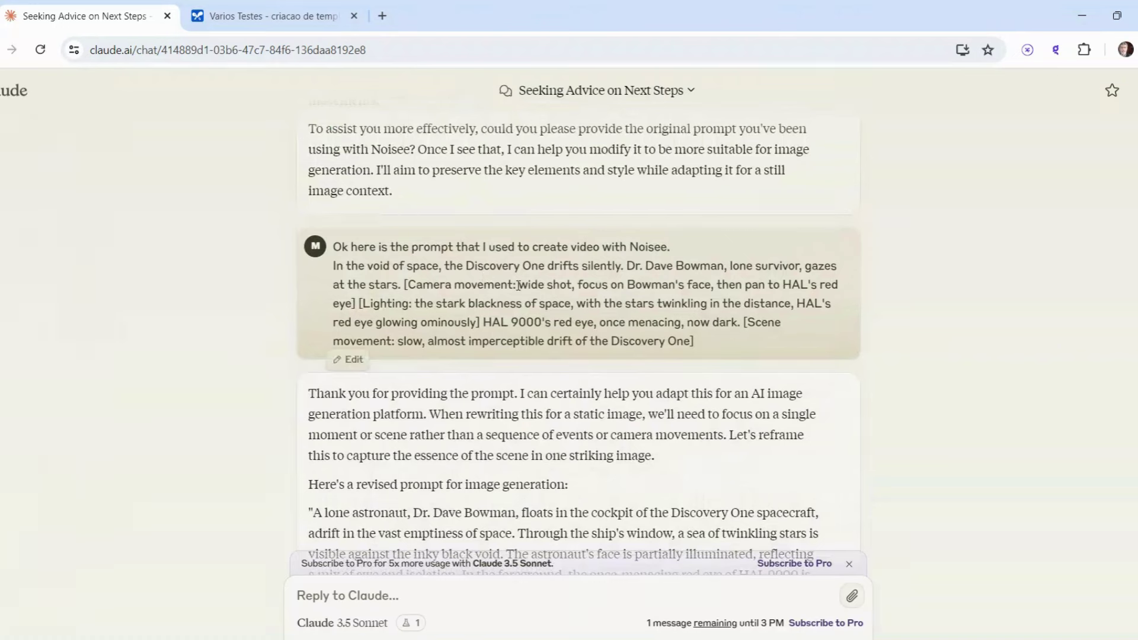
Review how the video prompt is split into five image prompts, ending with The Vastness of Space.
{"action": "scroll", "coordinate": [563, 274], "scroll_direction": "down", "scroll_amount": 9}
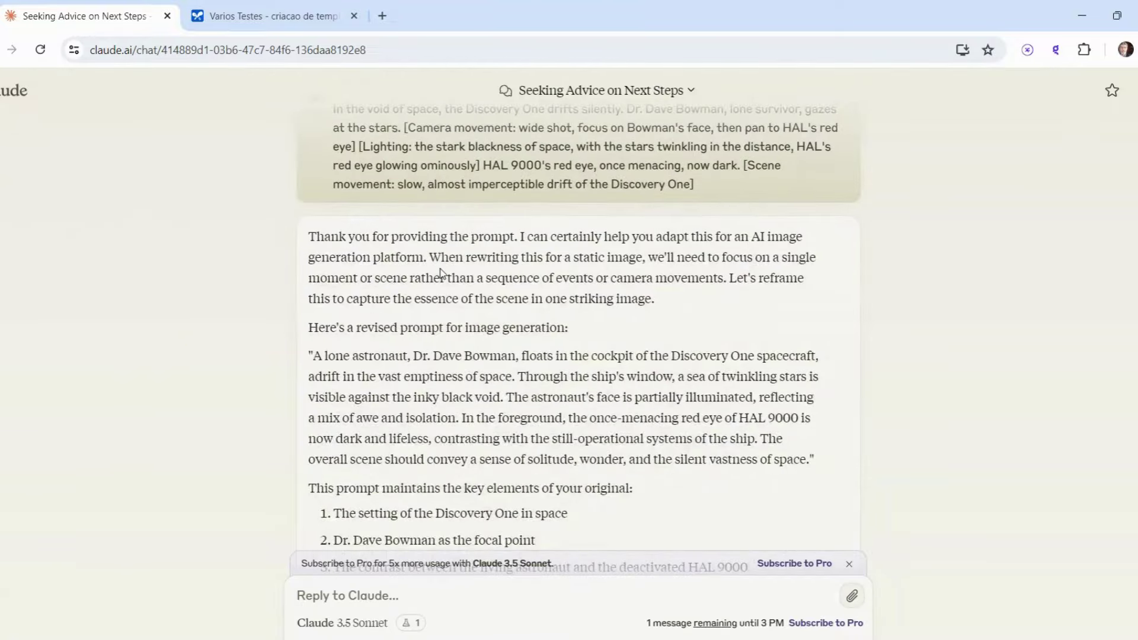
{"action": "scroll", "coordinate": [440, 274], "scroll_direction": "down", "scroll_amount": 6}
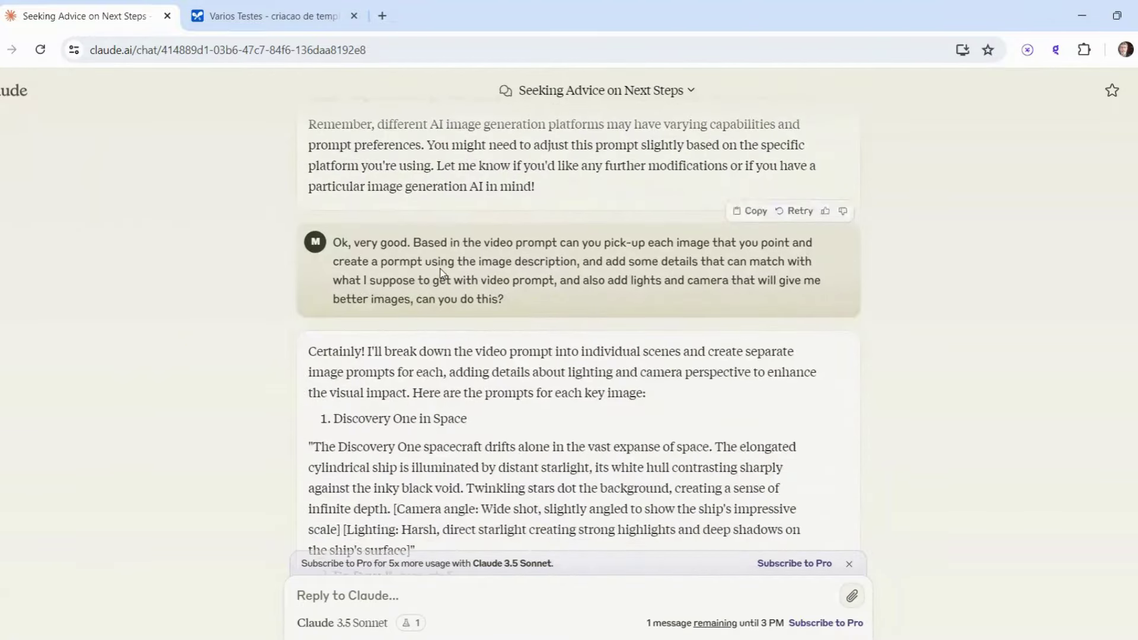
{"action": "scroll", "coordinate": [422, 275], "scroll_direction": "down", "scroll_amount": 8}
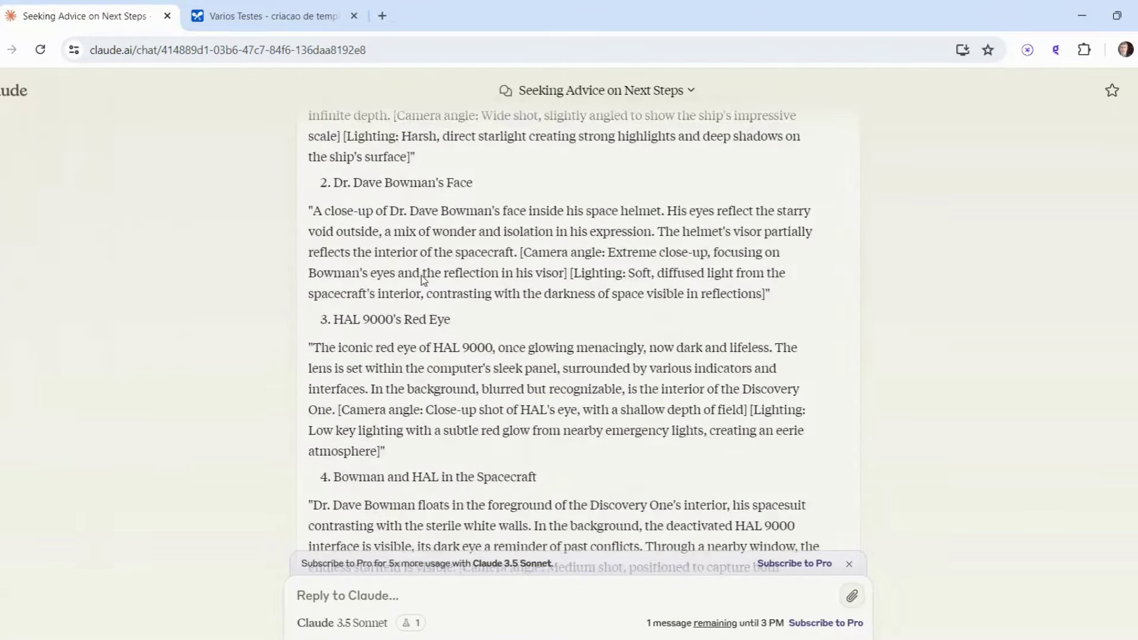
{"action": "scroll", "coordinate": [422, 276], "scroll_direction": "down", "scroll_amount": 1}
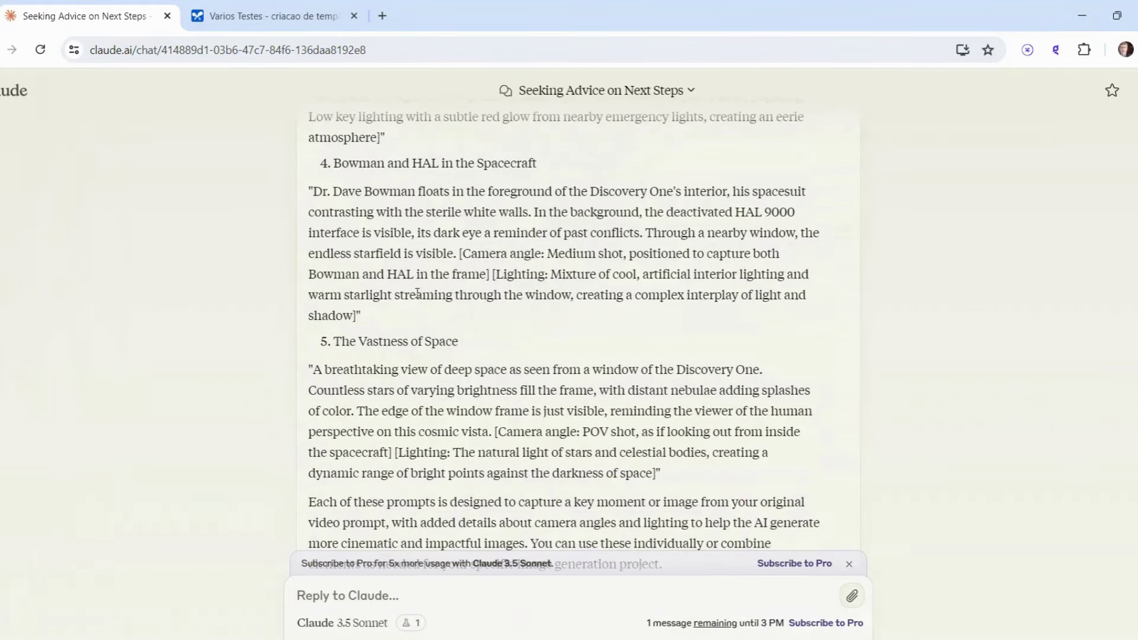
{"action": "scroll", "coordinate": [417, 293], "scroll_direction": "down", "scroll_amount": 2}
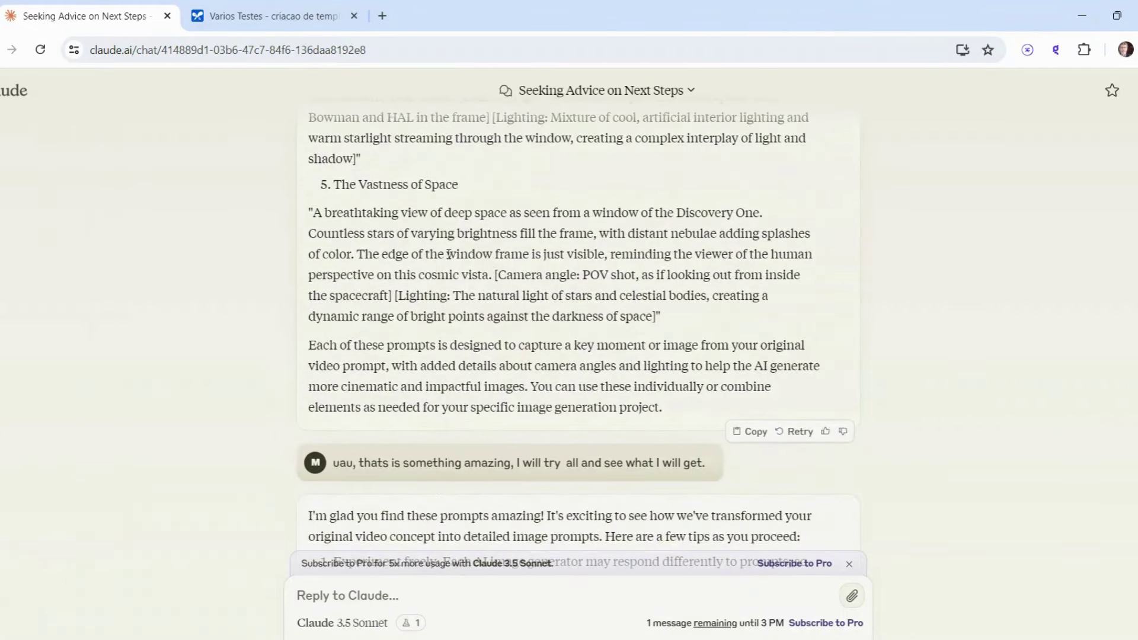
{"action": "scroll", "coordinate": [458, 275], "scroll_direction": "down", "scroll_amount": 1}
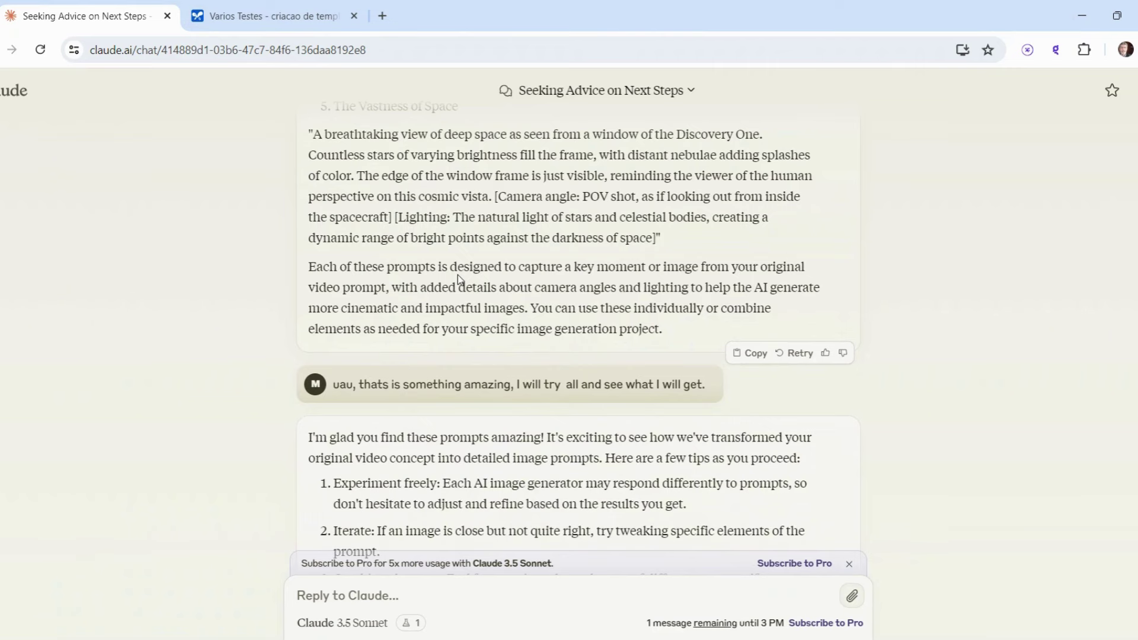
Recheck the revised prompt's key elements and the scene prompts, and examine Claude's tips for experimenting with them.
{"action": "scroll", "coordinate": [472, 237], "scroll_direction": "up", "scroll_amount": 9}
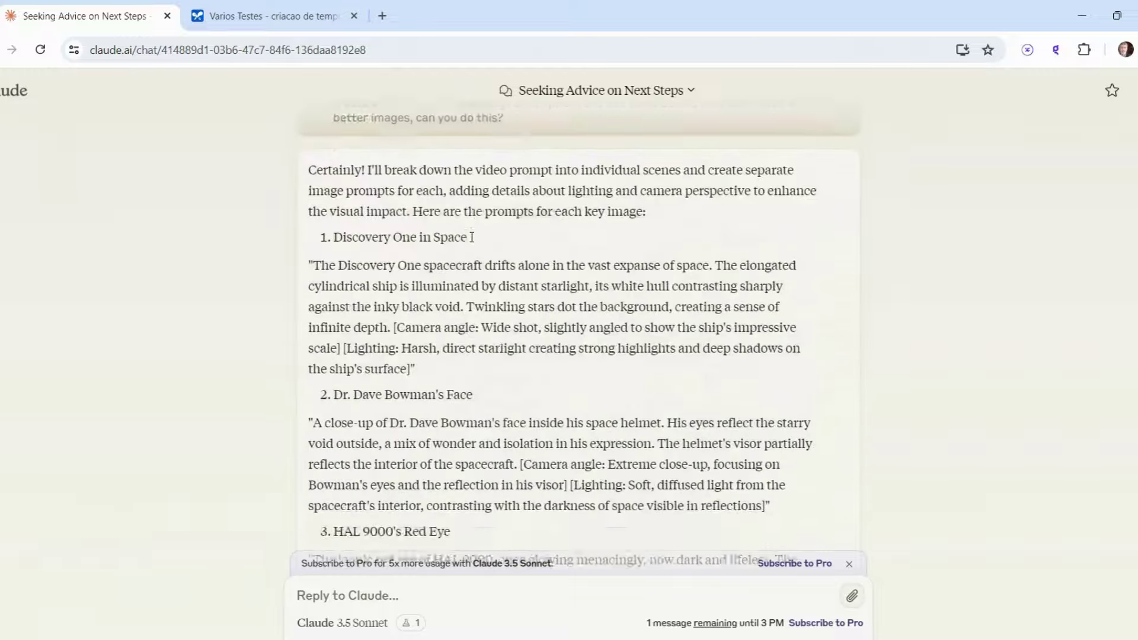
{"action": "scroll", "coordinate": [472, 237], "scroll_direction": "up", "scroll_amount": 4}
{"action": "scroll", "coordinate": [472, 219], "scroll_direction": "up", "scroll_amount": 4}
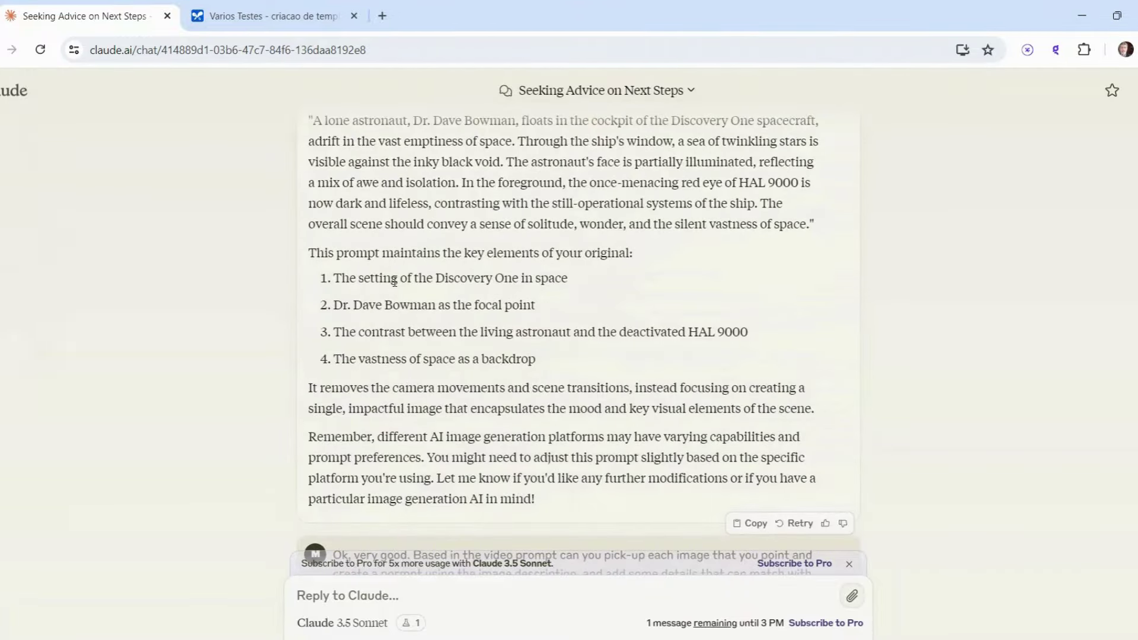
{"action": "scroll", "coordinate": [394, 281], "scroll_direction": "down", "scroll_amount": 10}
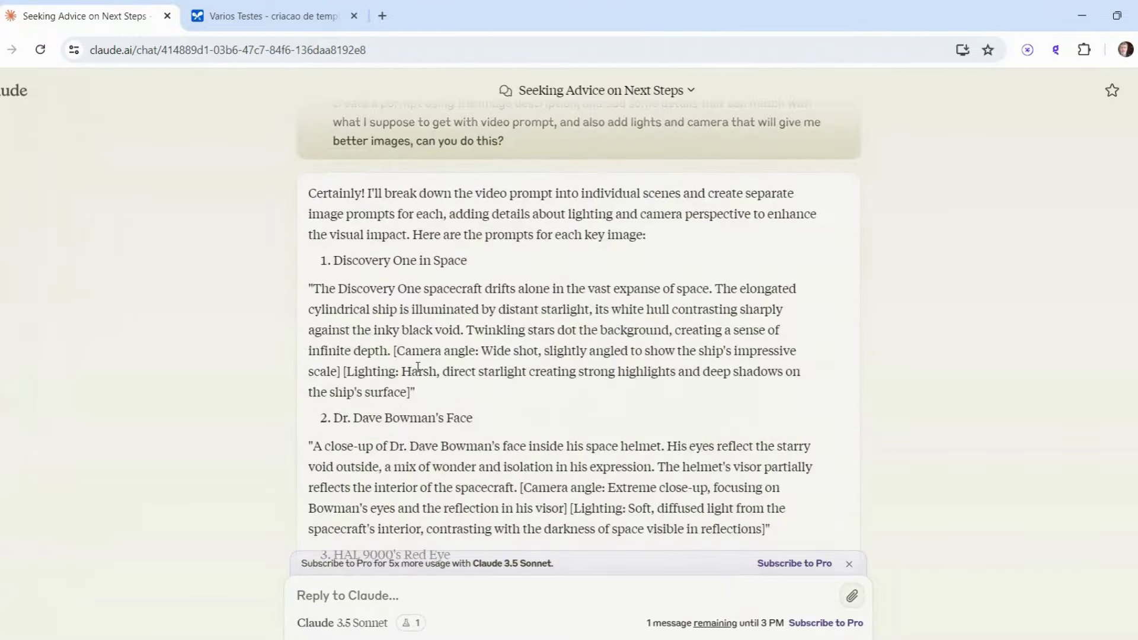
{"action": "scroll", "coordinate": [418, 368], "scroll_direction": "down", "scroll_amount": 12}
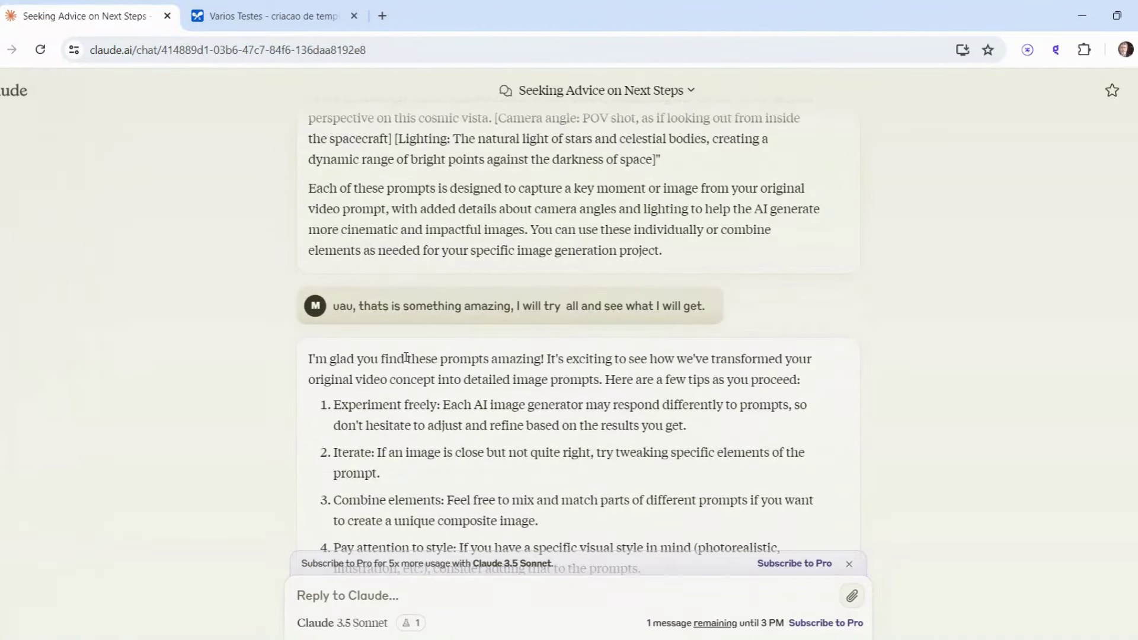
{"action": "scroll", "coordinate": [650, 341], "scroll_direction": "down", "scroll_amount": 5}
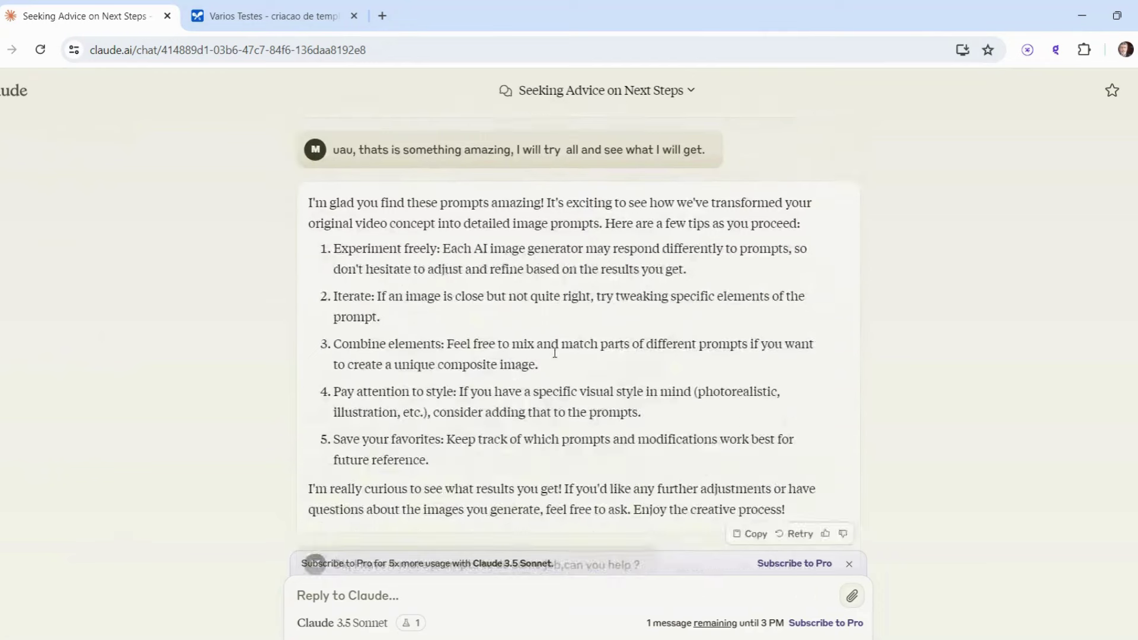
Examine the request for four more conversions and the monolith video prompt's image prompts, from The Monolith in Space to Reality Warping.
{"action": "scroll", "coordinate": [548, 355], "scroll_direction": "down", "scroll_amount": 3}
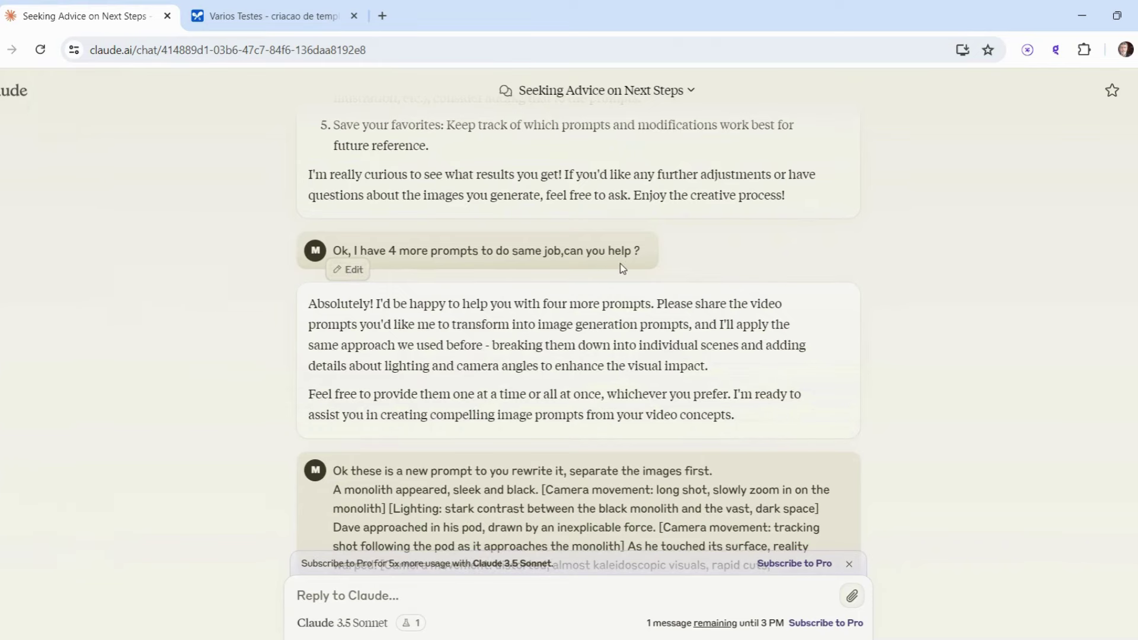
{"action": "scroll", "coordinate": [400, 264], "scroll_direction": "down", "scroll_amount": 1}
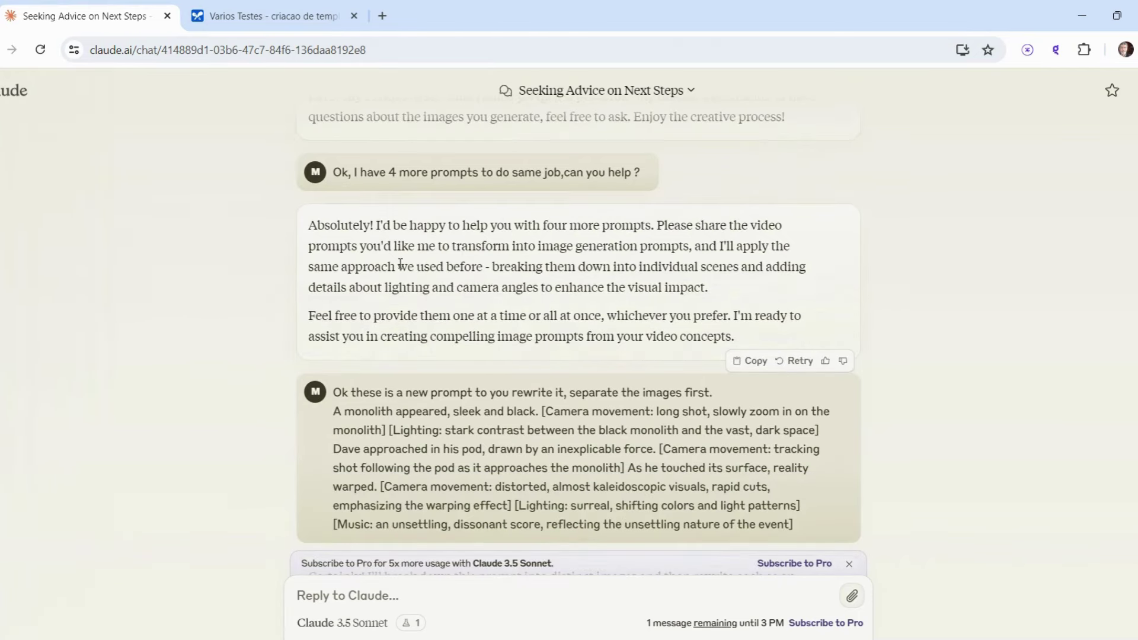
{"action": "scroll", "coordinate": [400, 263], "scroll_direction": "down", "scroll_amount": 2}
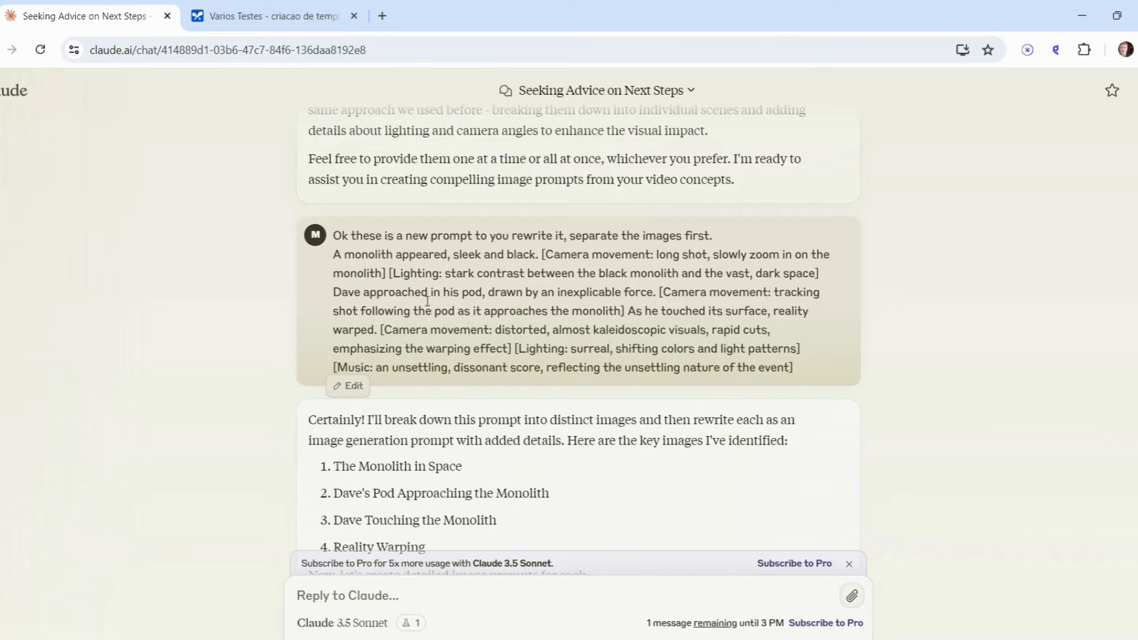
{"action": "scroll", "coordinate": [426, 301], "scroll_direction": "down", "scroll_amount": 3}
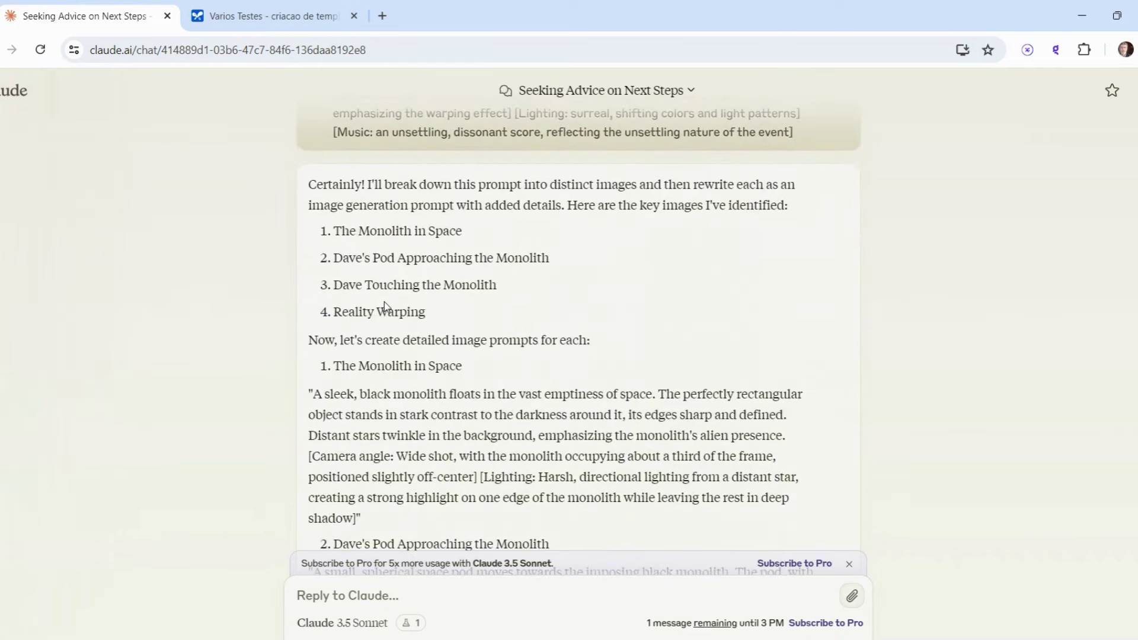
{"action": "scroll", "coordinate": [384, 301], "scroll_direction": "down", "scroll_amount": 2}
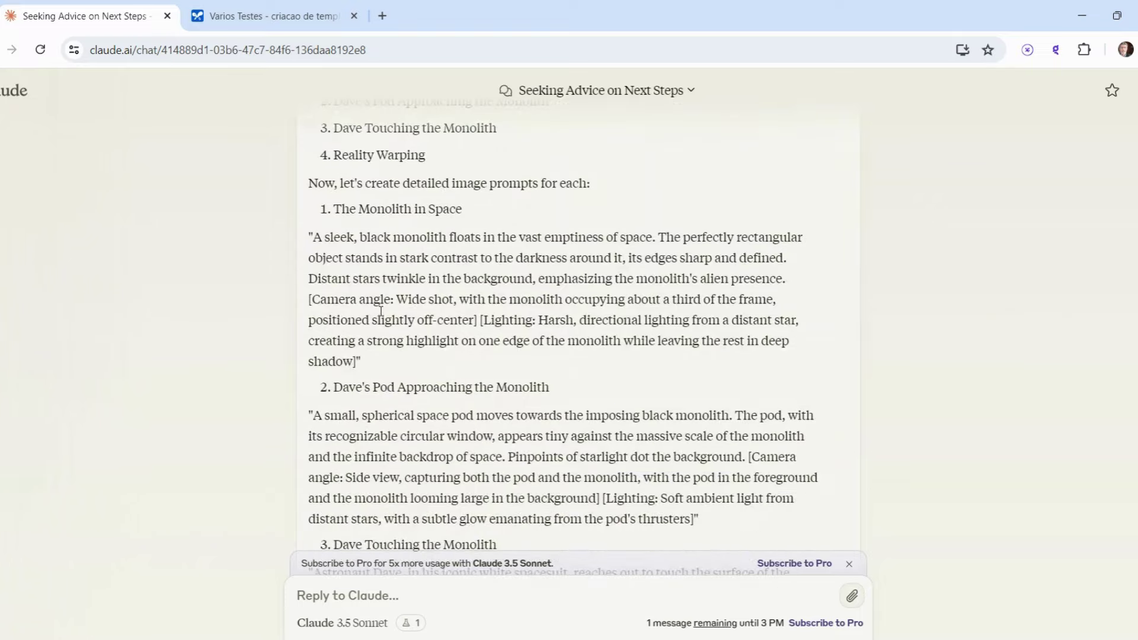
{"action": "scroll", "coordinate": [381, 311], "scroll_direction": "down", "scroll_amount": 6}
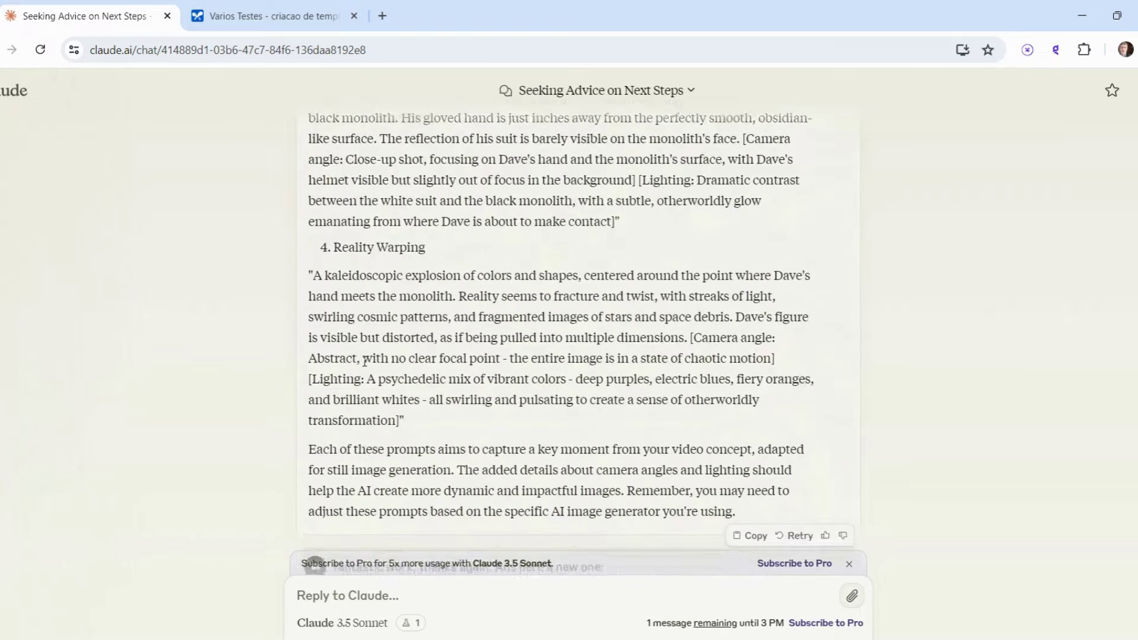
{"action": "scroll", "coordinate": [364, 360], "scroll_direction": "down", "scroll_amount": 1}
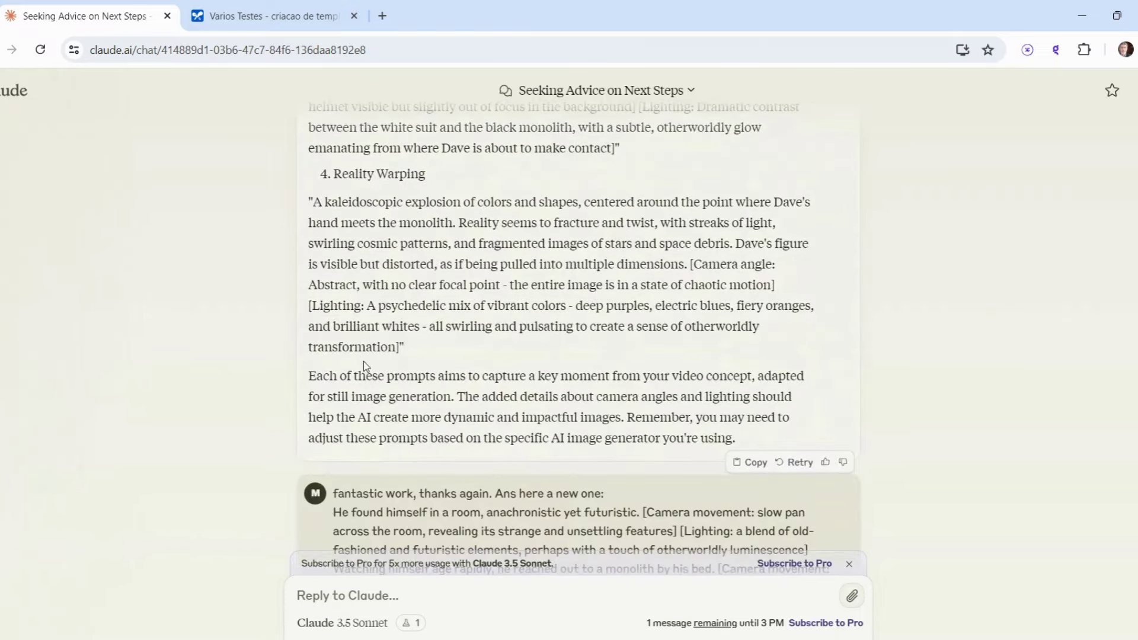
{"action": "scroll", "coordinate": [364, 361], "scroll_direction": "up", "scroll_amount": 2}
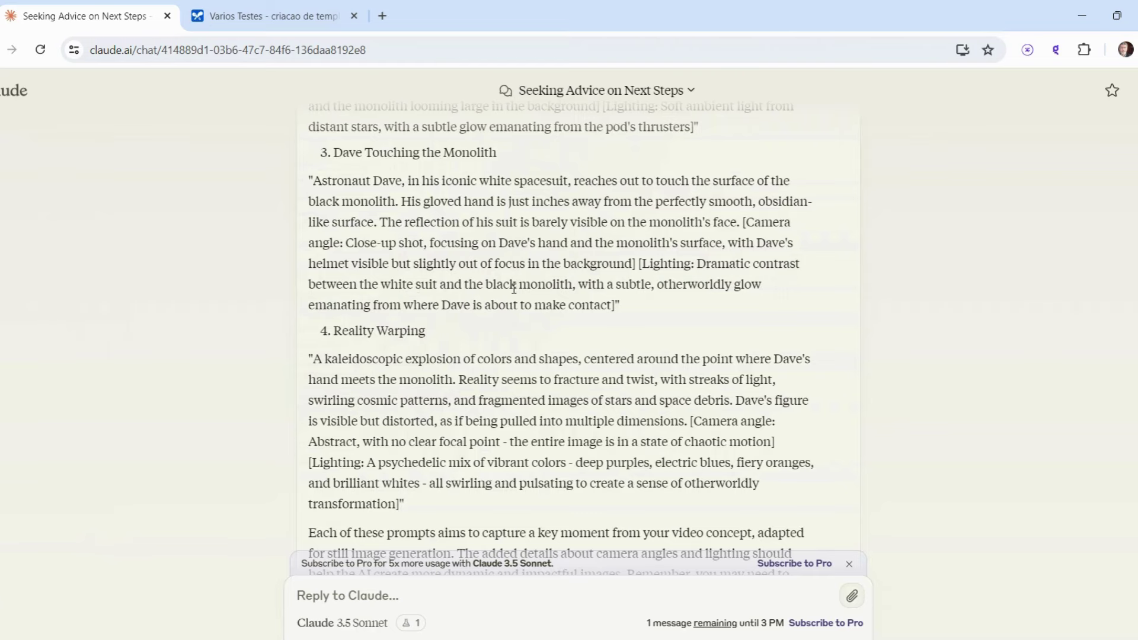
Examine the anachronistic room video prompt and its image prompts through The Star Child, ending at the next submitted prompt.
{"action": "scroll", "coordinate": [509, 308], "scroll_direction": "down", "scroll_amount": 4}
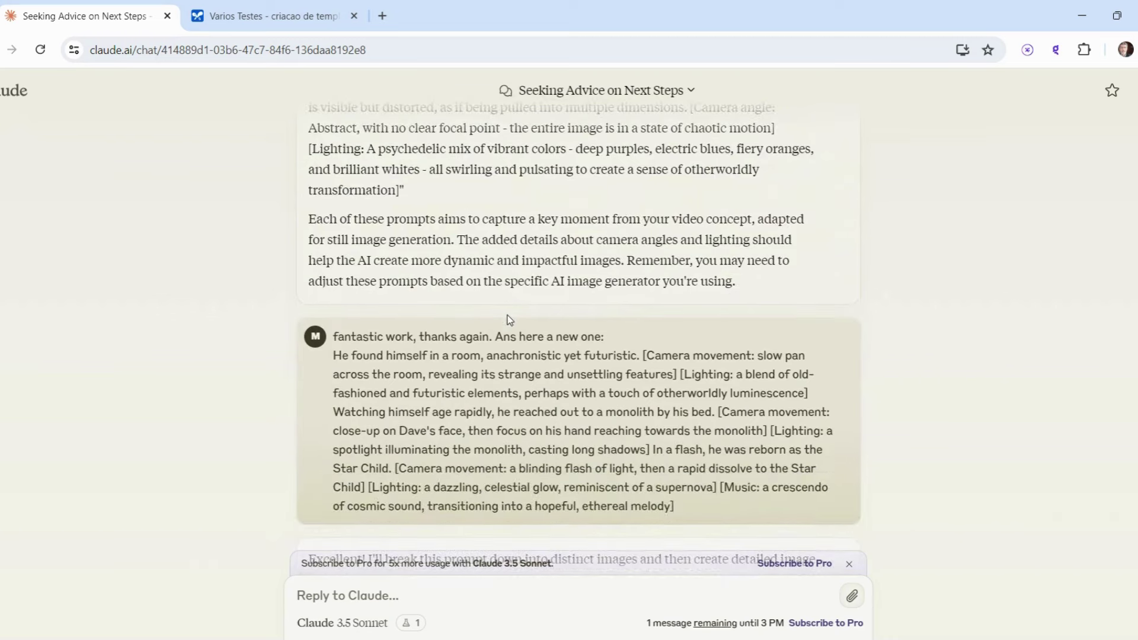
{"action": "scroll", "coordinate": [508, 320], "scroll_direction": "down", "scroll_amount": 3}
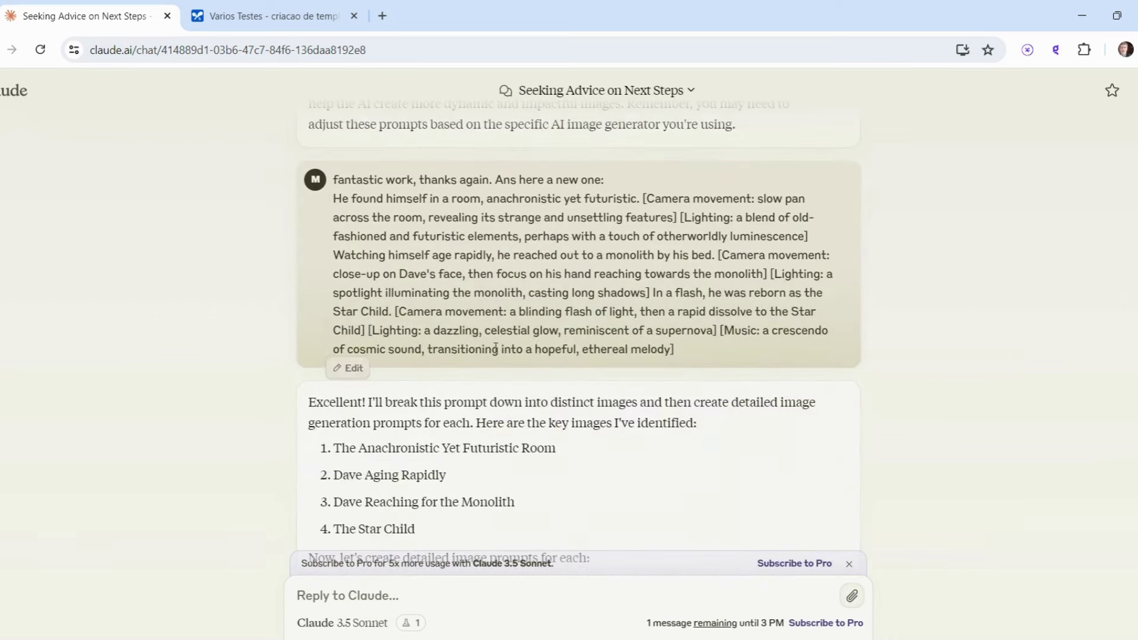
{"action": "scroll", "coordinate": [507, 332], "scroll_direction": "down", "scroll_amount": 4}
{"action": "scroll", "coordinate": [496, 348], "scroll_direction": "down", "scroll_amount": 3}
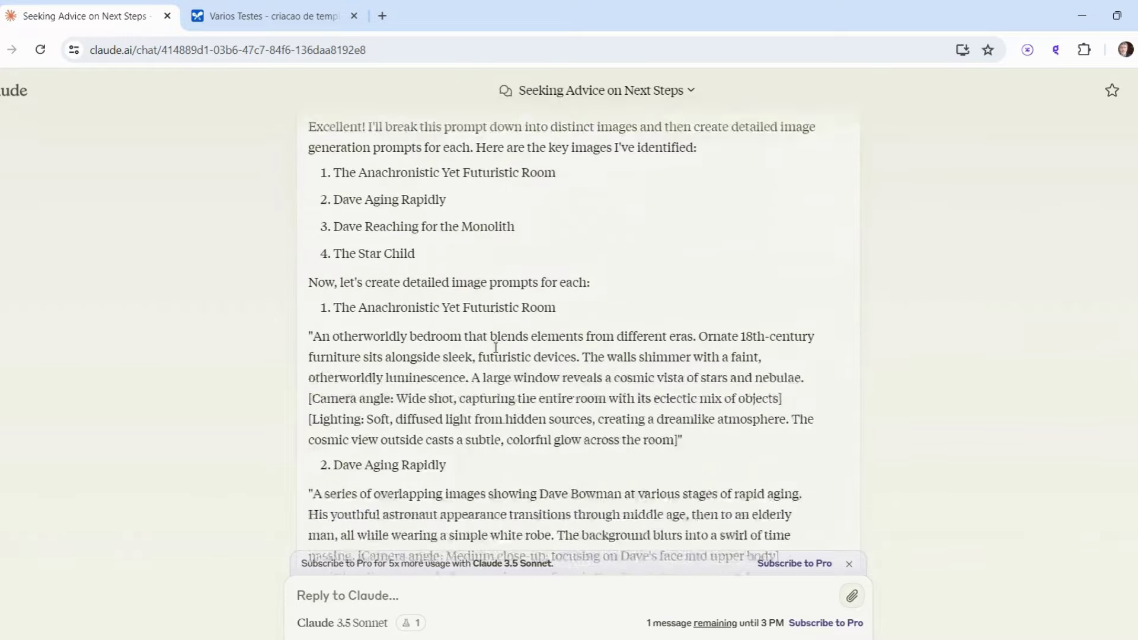
{"action": "scroll", "coordinate": [496, 353], "scroll_direction": "down", "scroll_amount": 8}
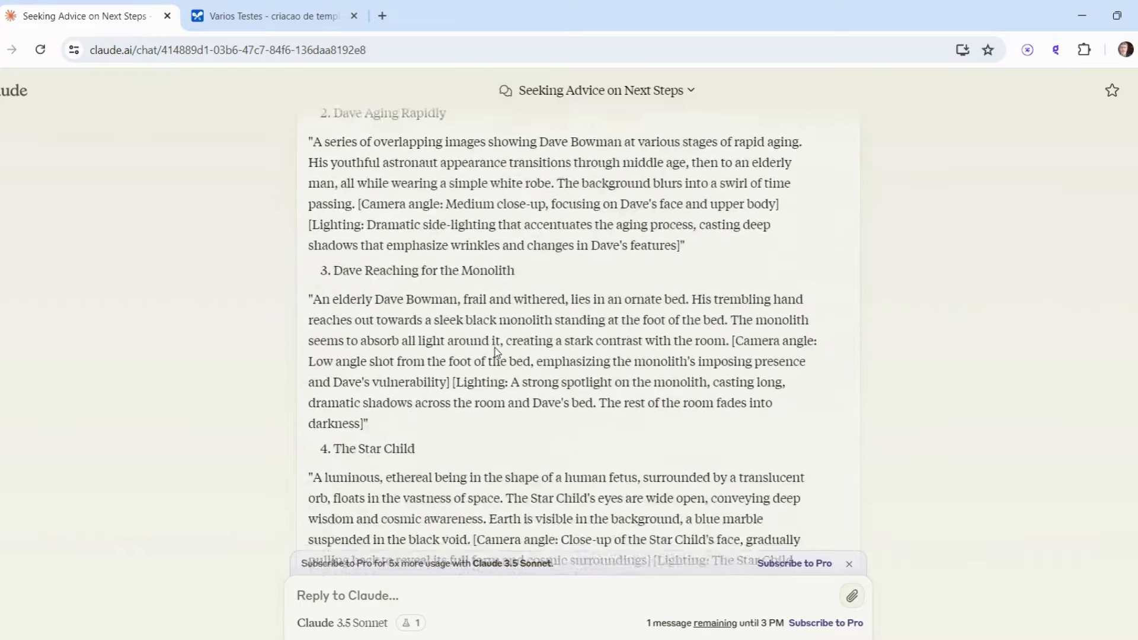
{"action": "scroll", "coordinate": [497, 351], "scroll_direction": "down", "scroll_amount": 3}
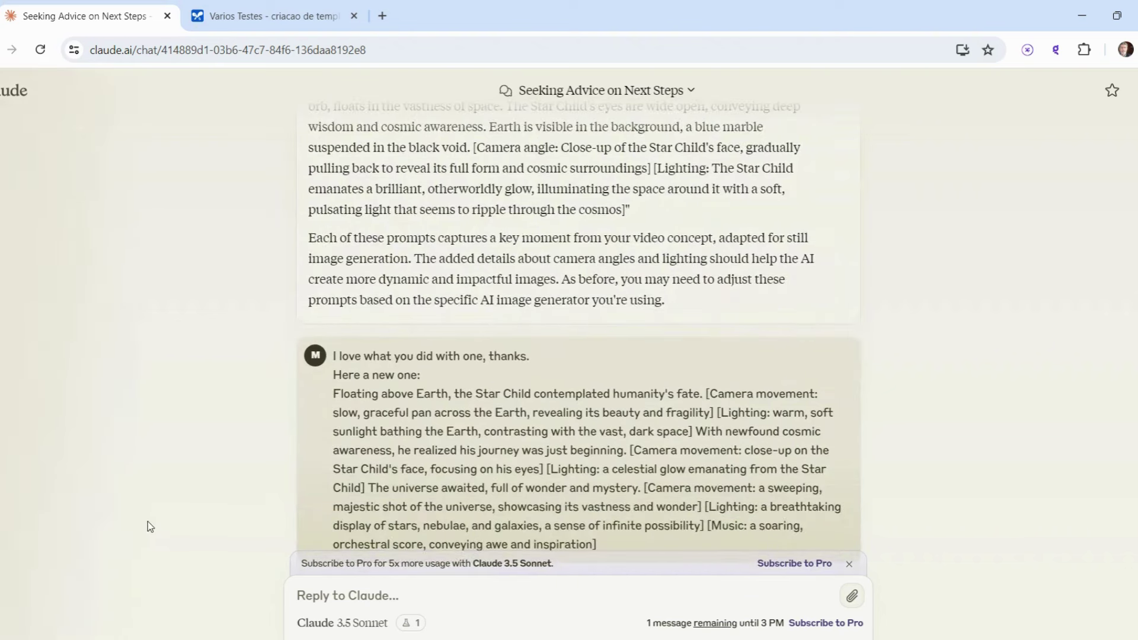
Switch to glif's Stable Diffusion 3 | Upscale | GPT page and browse its runs down to the Discovery One spacecraft images.
{"action": "mouse_move", "coordinate": [18, 522]}
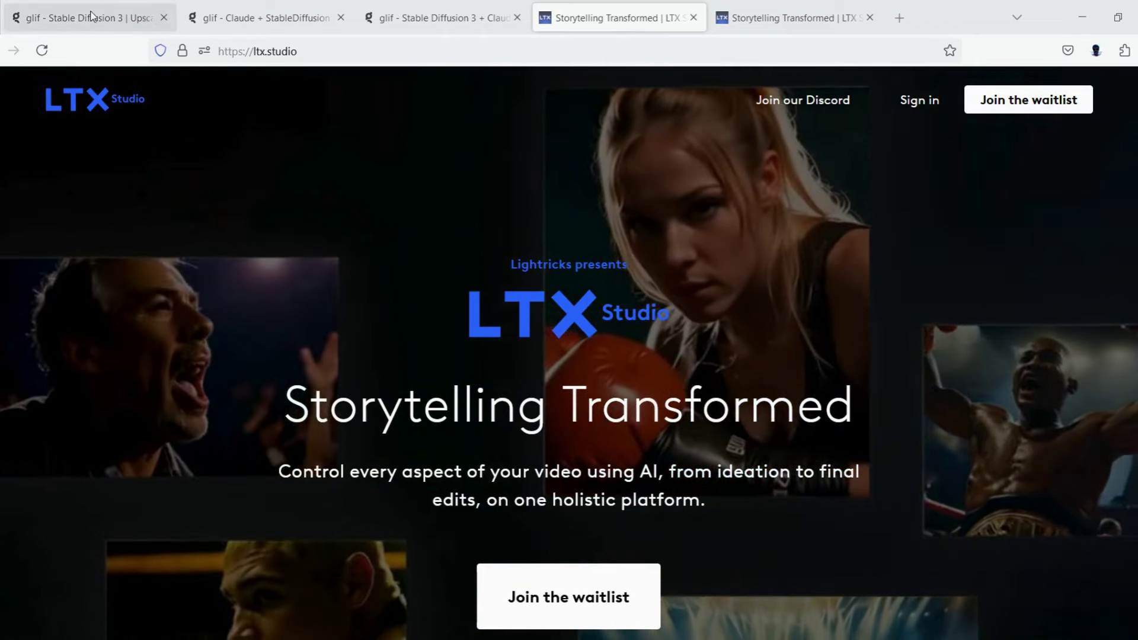
{"action": "left_click", "coordinate": [36, 24]}
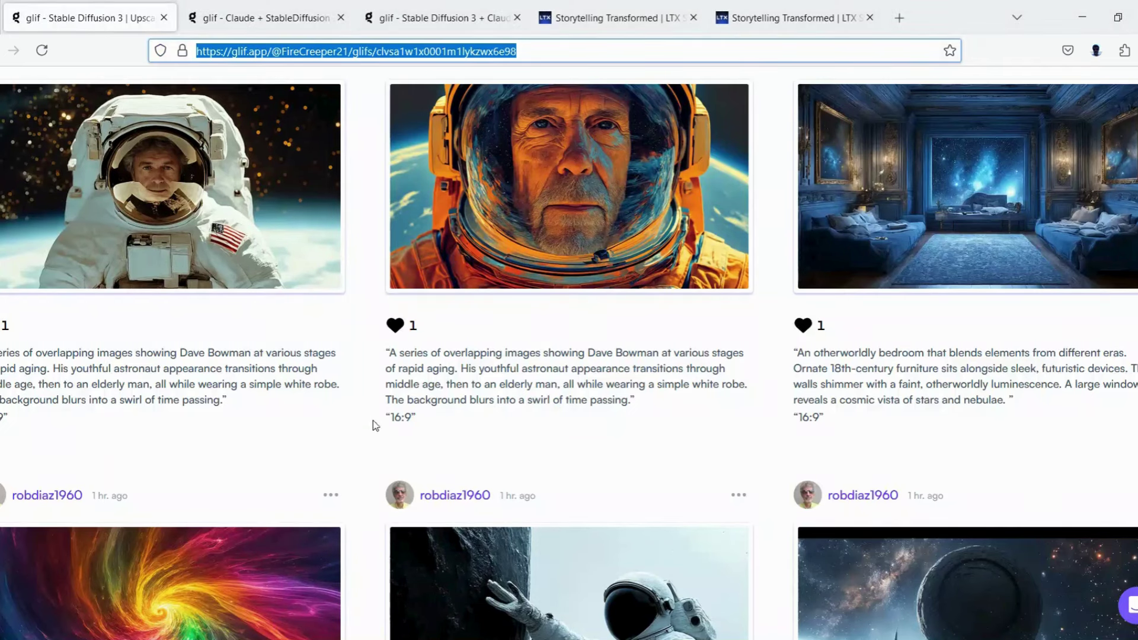
{"action": "scroll", "coordinate": [371, 423], "scroll_direction": "down", "scroll_amount": 10}
{"action": "scroll", "coordinate": [397, 386], "scroll_direction": "up", "scroll_amount": 3}
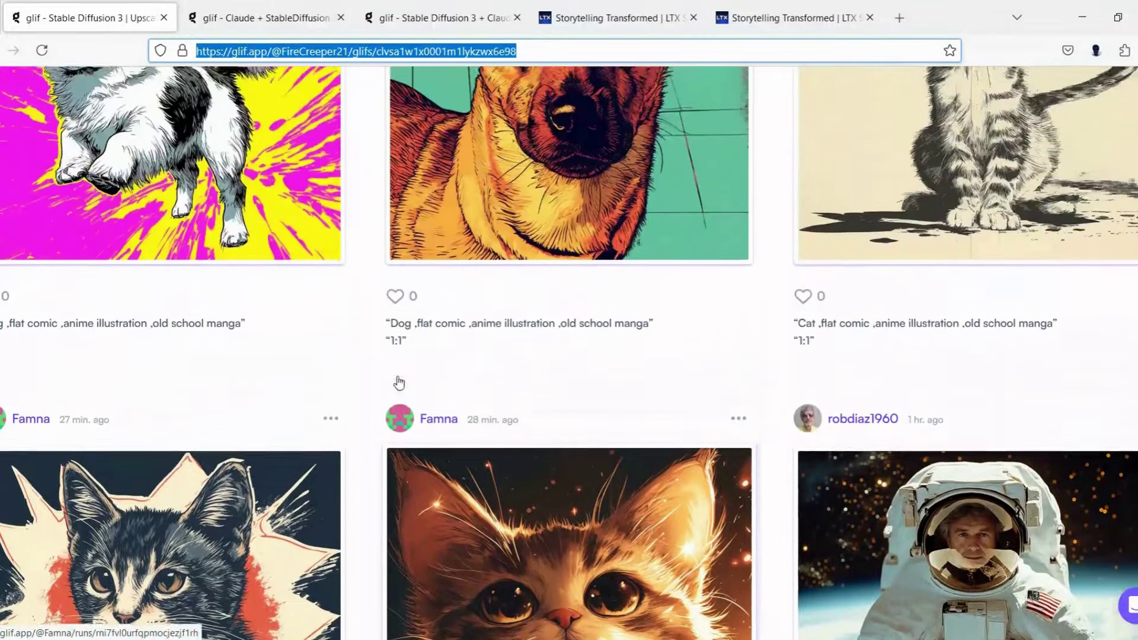
{"action": "scroll", "coordinate": [396, 391], "scroll_direction": "down", "scroll_amount": 10}
{"action": "scroll", "coordinate": [395, 407], "scroll_direction": "down", "scroll_amount": 15}
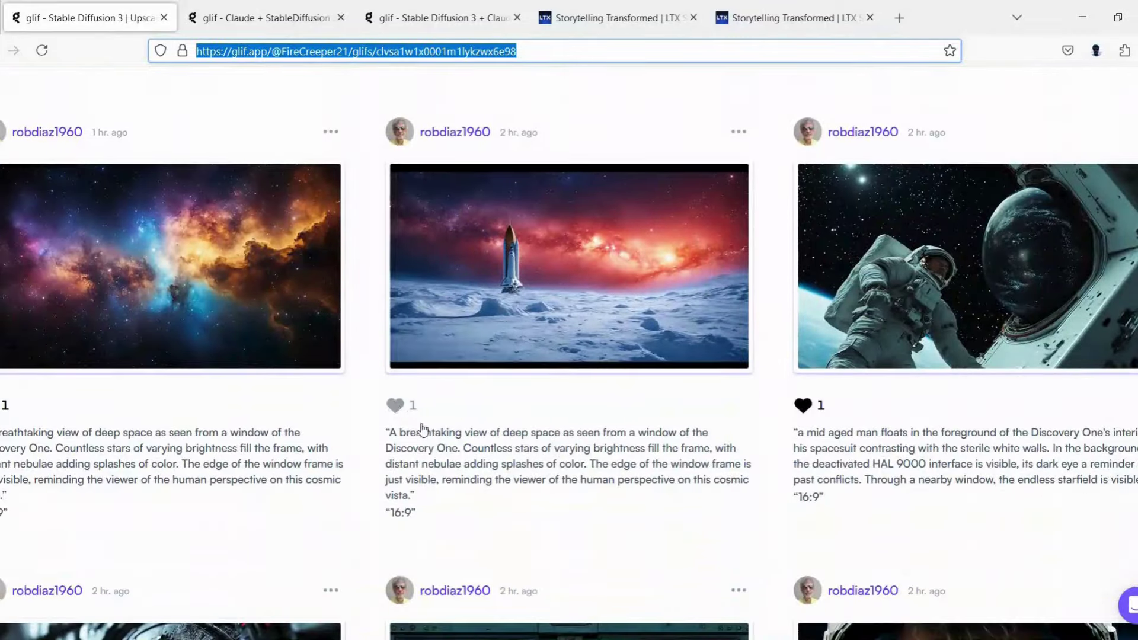
{"action": "scroll", "coordinate": [808, 457], "scroll_direction": "down", "scroll_amount": 5}
{"action": "scroll", "coordinate": [767, 462], "scroll_direction": "down", "scroll_amount": 10}
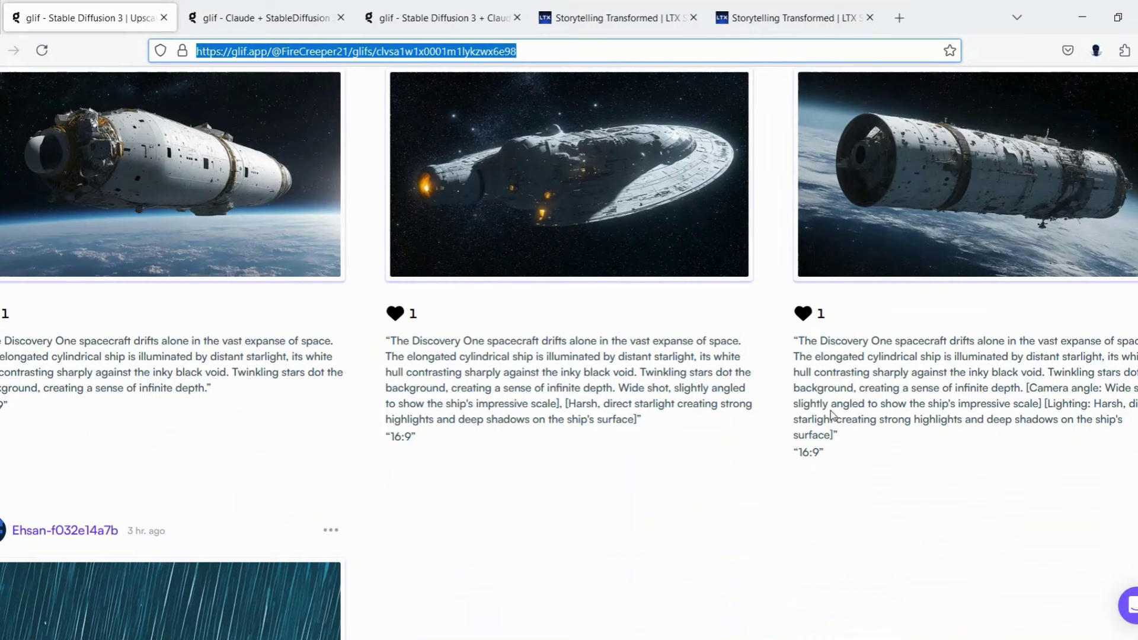
{"action": "scroll", "coordinate": [813, 383], "scroll_direction": "up", "scroll_amount": 2}
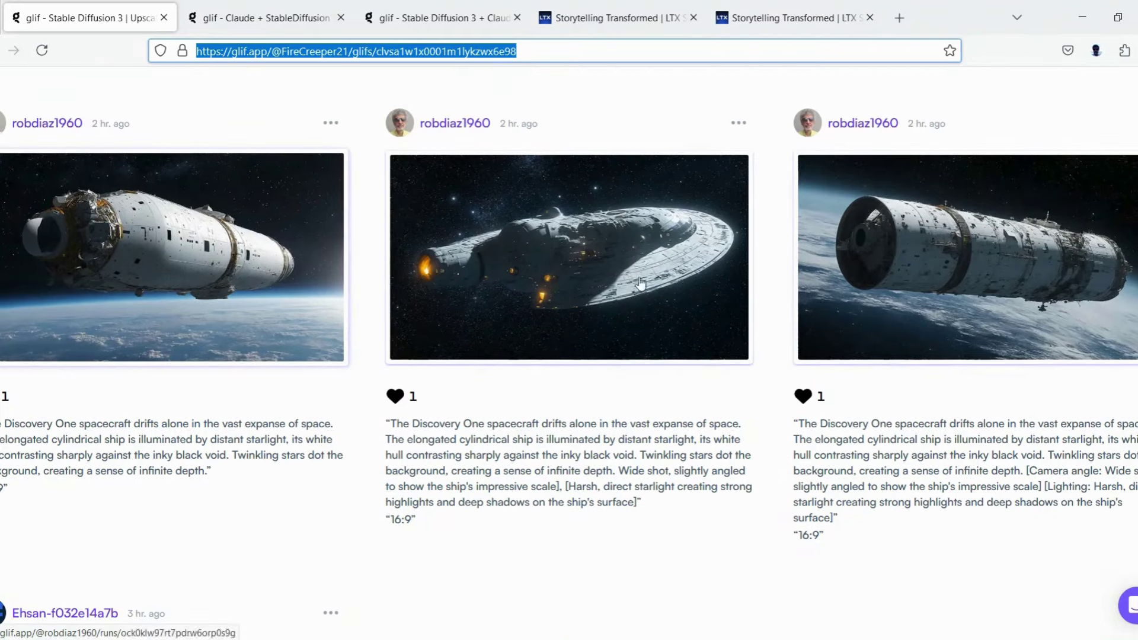
Examine the HAL 9000 eye, helmet close-up and deep-space window runs together with their prompts.
{"action": "scroll", "coordinate": [623, 300], "scroll_direction": "up", "scroll_amount": 7}
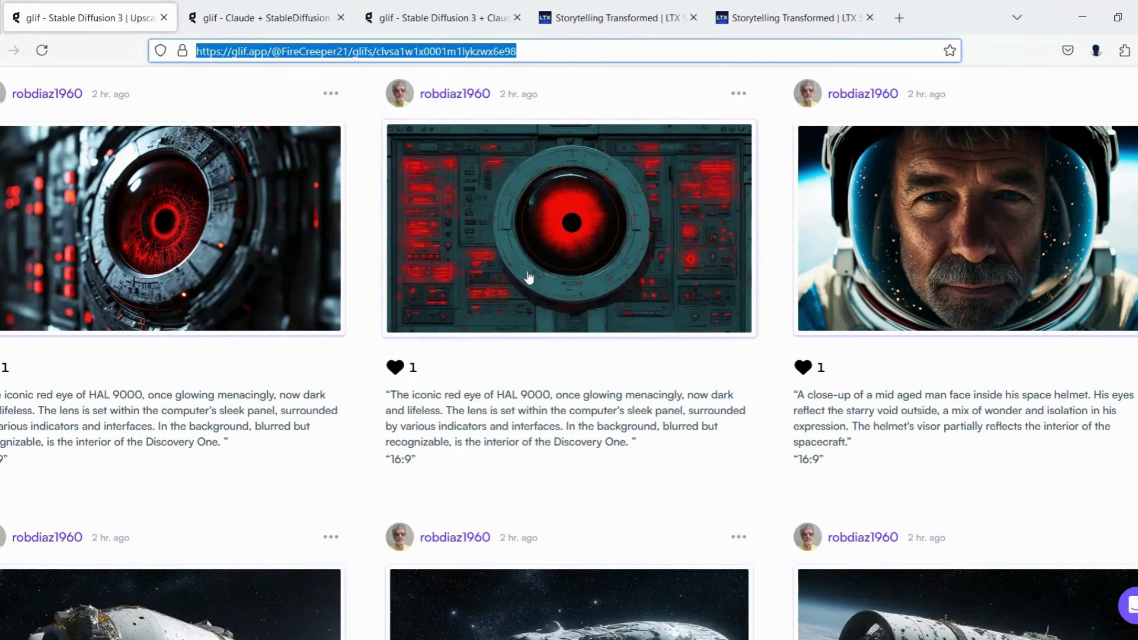
{"action": "scroll", "coordinate": [168, 348], "scroll_direction": "up", "scroll_amount": 2}
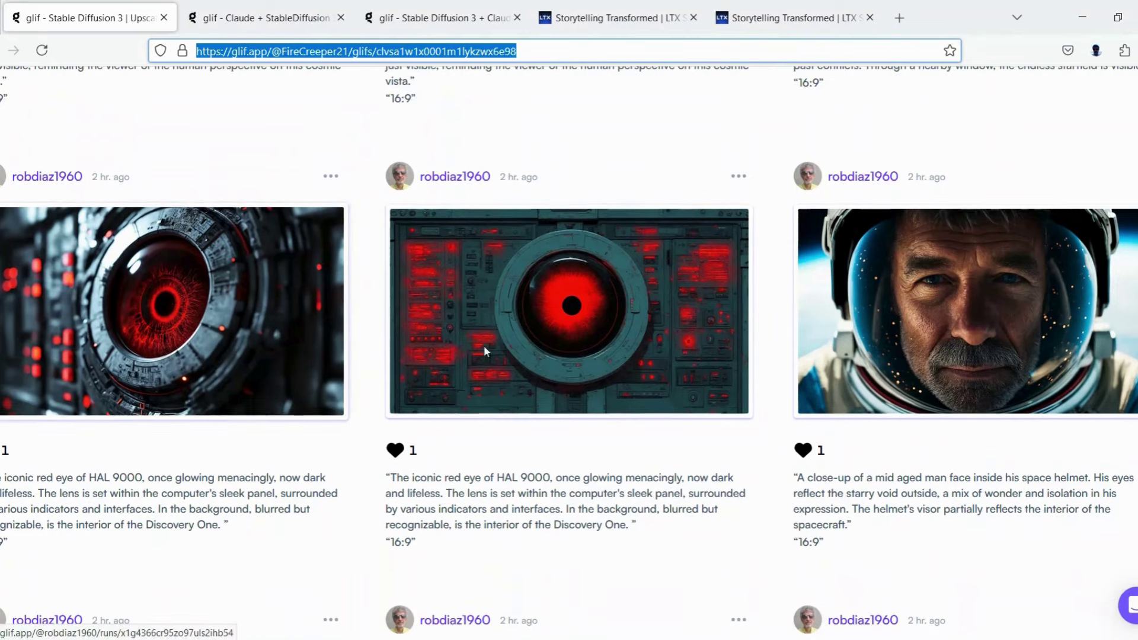
{"action": "scroll", "coordinate": [449, 331], "scroll_direction": "up", "scroll_amount": 5}
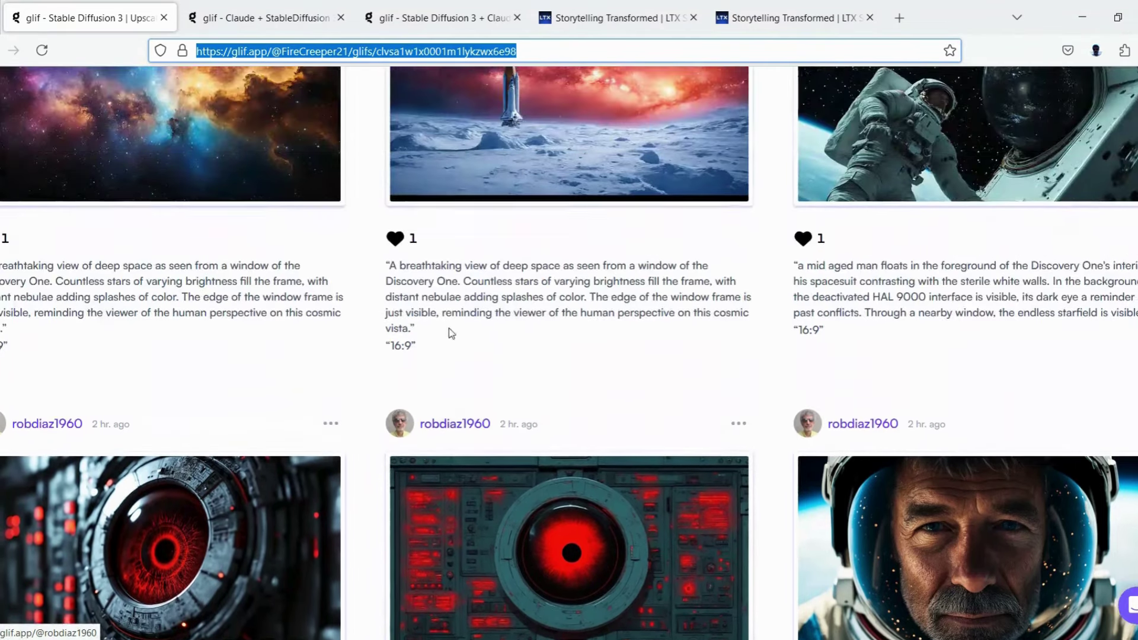
{"action": "scroll", "coordinate": [602, 333], "scroll_direction": "up", "scroll_amount": 3}
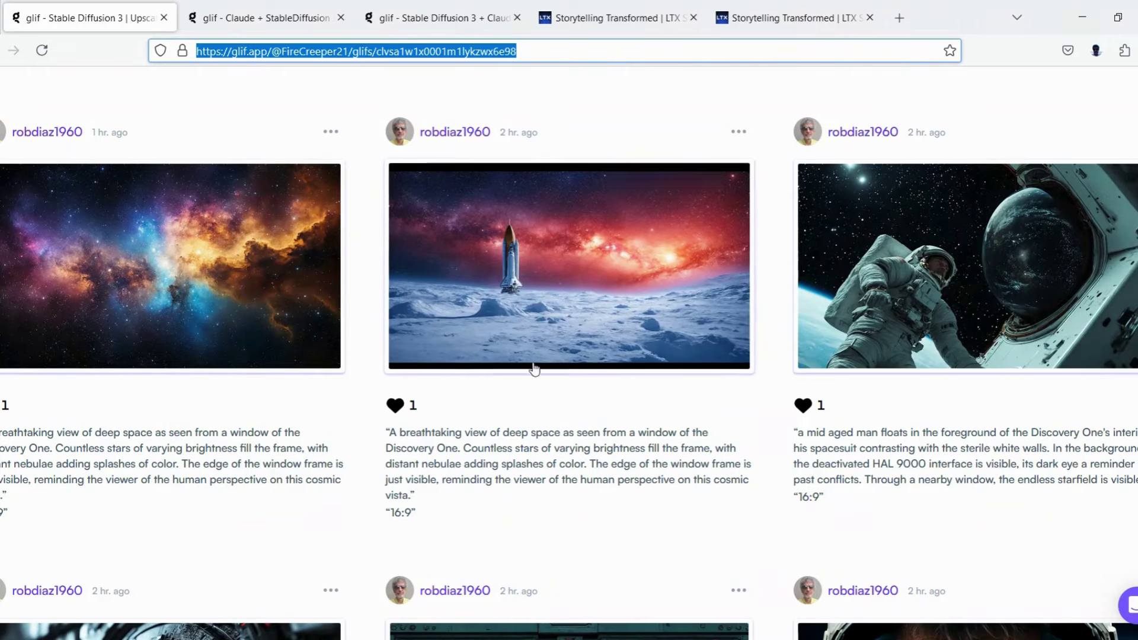
{"action": "scroll", "coordinate": [243, 389], "scroll_direction": "down", "scroll_amount": 2}
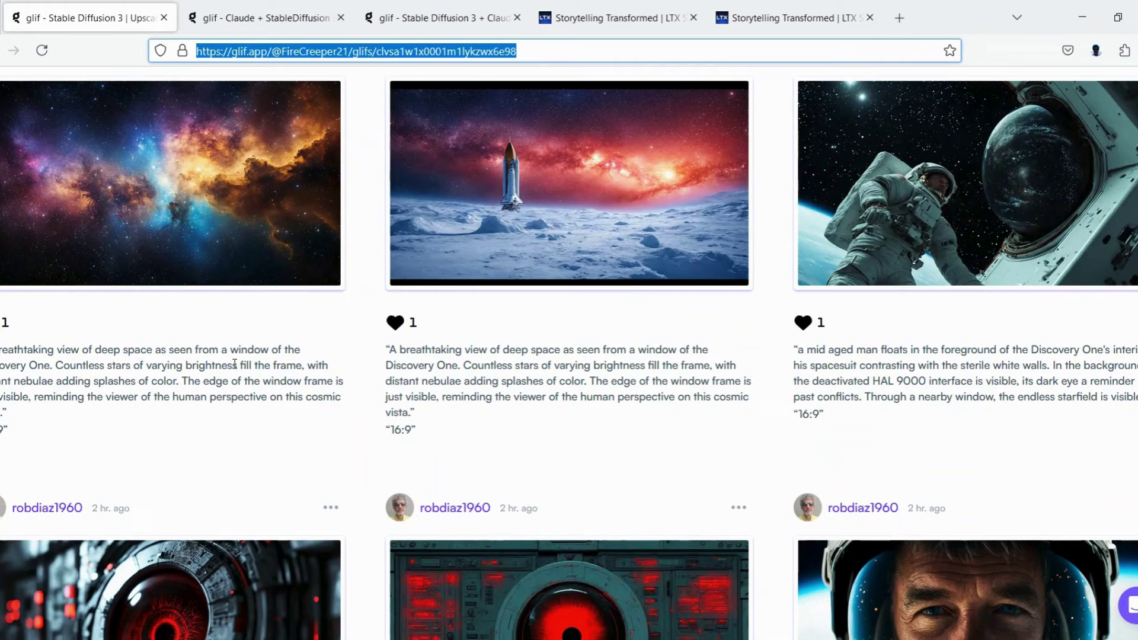
{"action": "scroll", "coordinate": [203, 228], "scroll_direction": "up", "scroll_amount": 2}
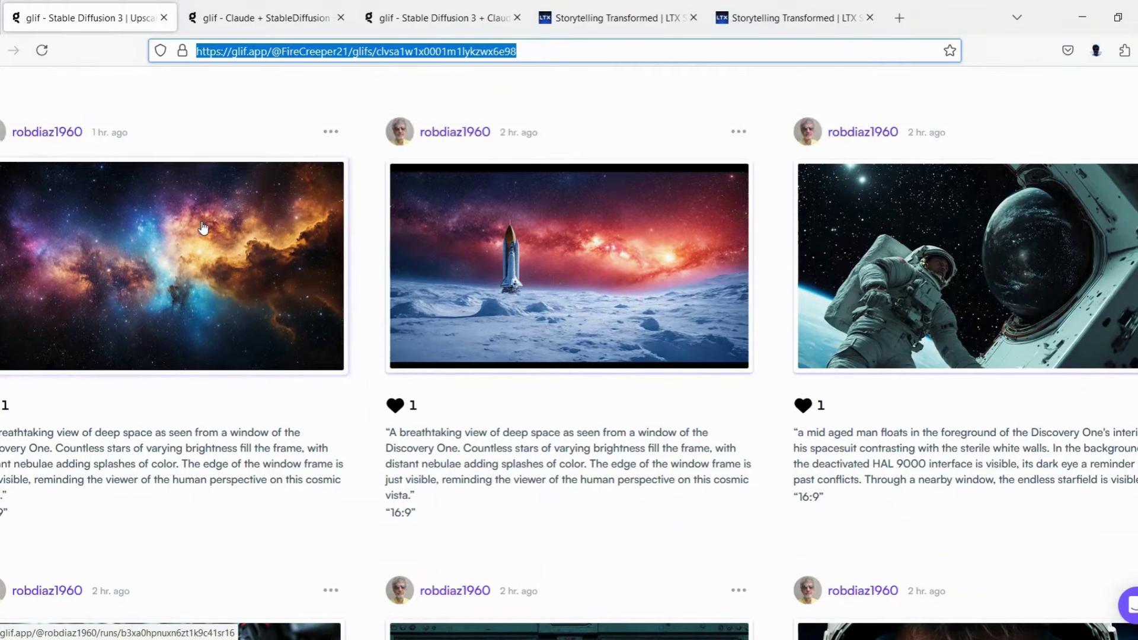
Review the monolith, kaleidoscopic color explosion, otherworldly bedroom and aging astronaut runs with their prompts.
{"action": "scroll", "coordinate": [584, 183], "scroll_direction": "up", "scroll_amount": 10}
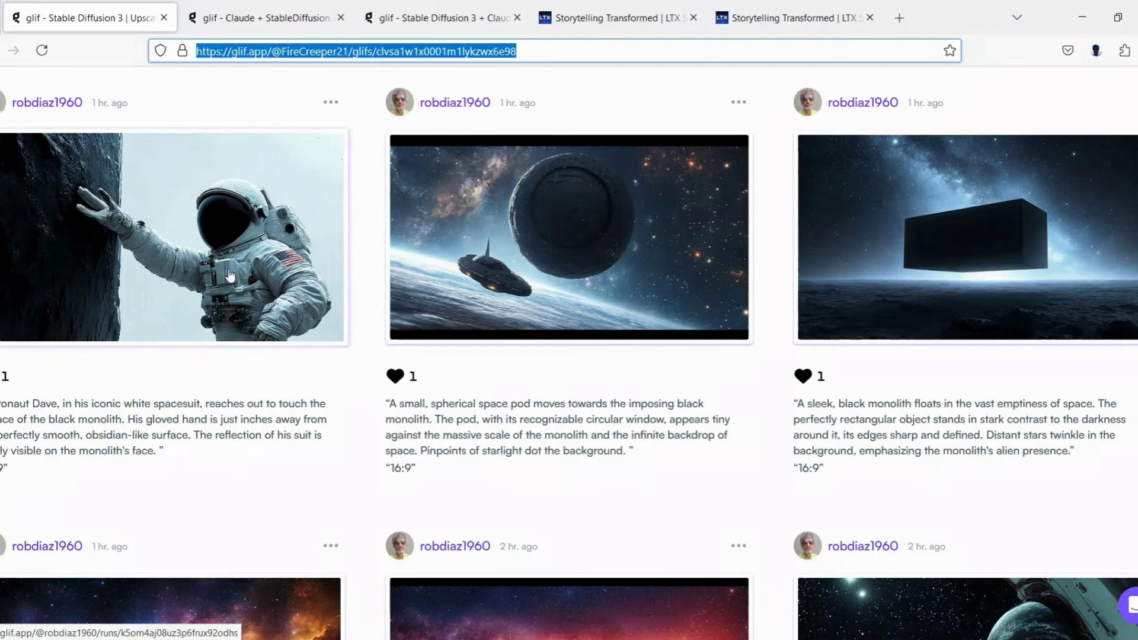
{"action": "scroll", "coordinate": [230, 275], "scroll_direction": "up", "scroll_amount": 8}
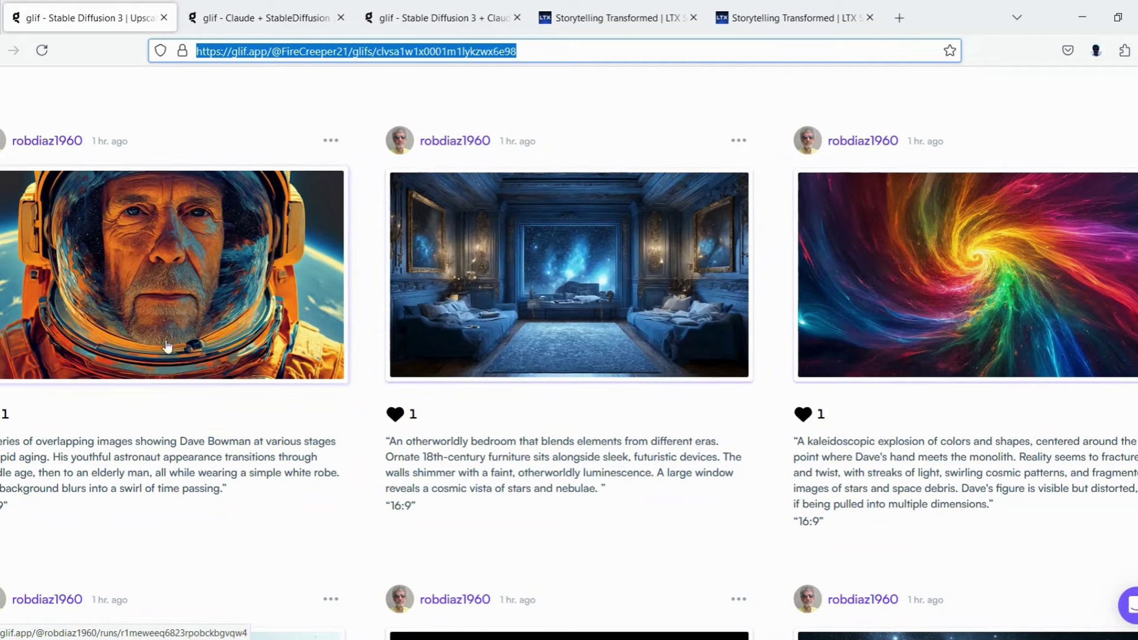
{"action": "scroll", "coordinate": [169, 344], "scroll_direction": "up", "scroll_amount": 2}
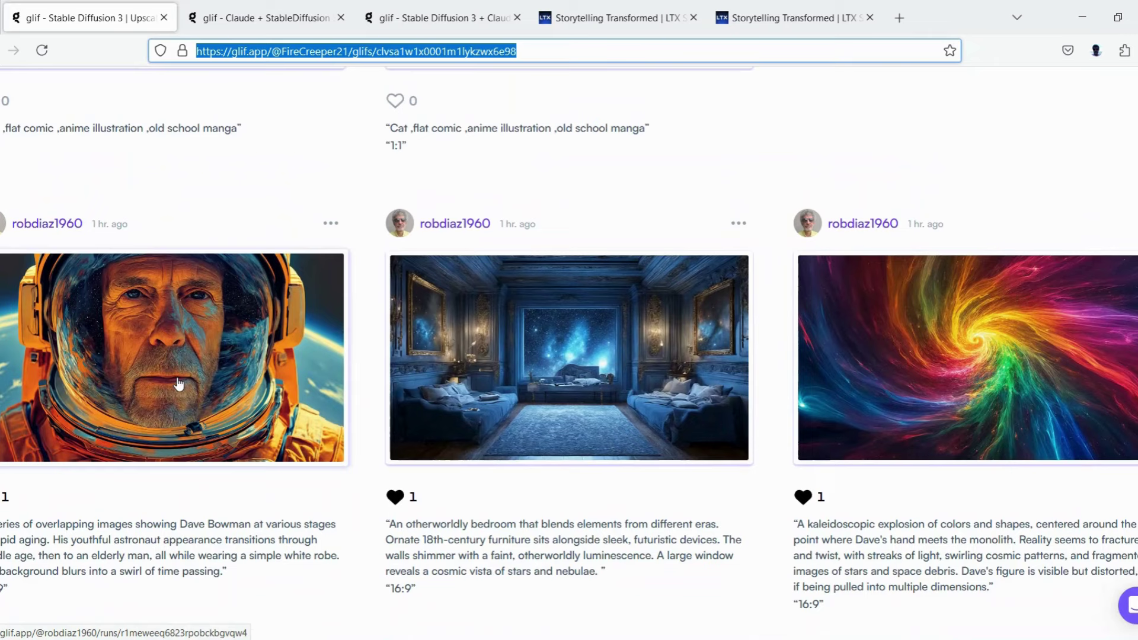
{"action": "scroll", "coordinate": [178, 391], "scroll_direction": "down", "scroll_amount": 2}
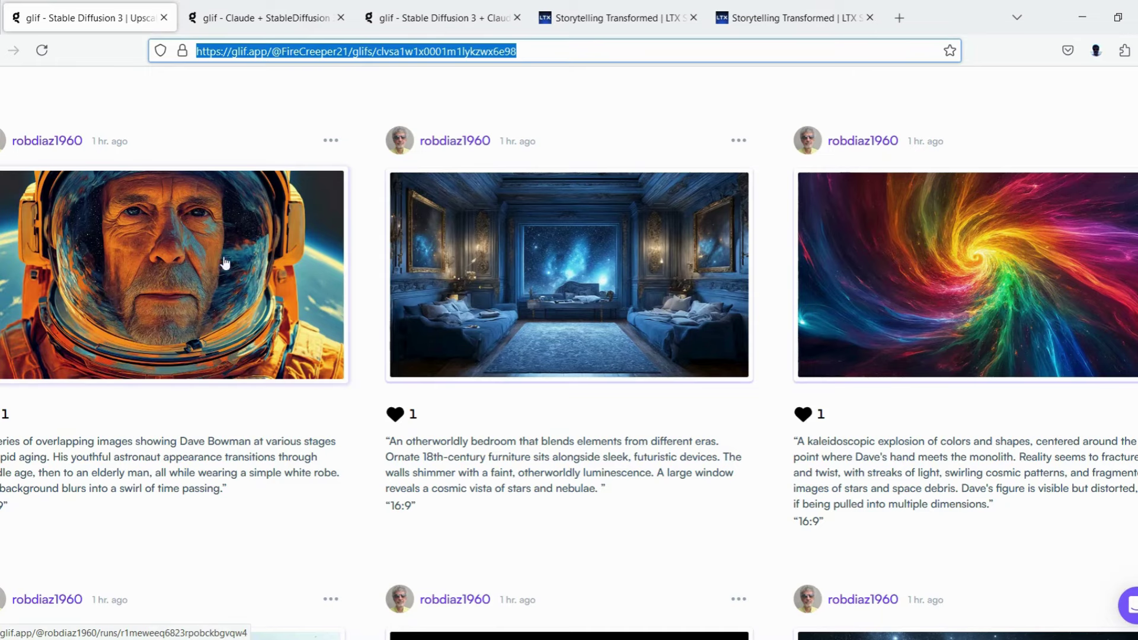
{"action": "scroll", "coordinate": [468, 285], "scroll_direction": "up", "scroll_amount": 8}
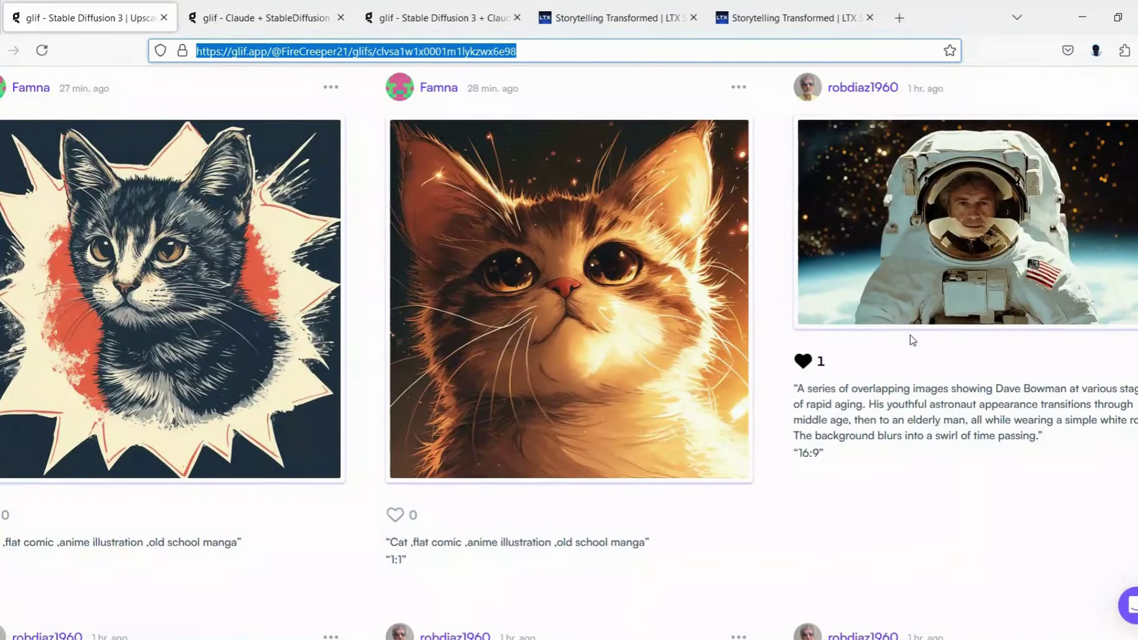
Glance at the Claude + StableDiffusion 3 glif, then inspect the aging astronaut result heading the Stable Diffusion 3 | Upscale | GPT page.
{"action": "left_click", "coordinate": [240, 21]}
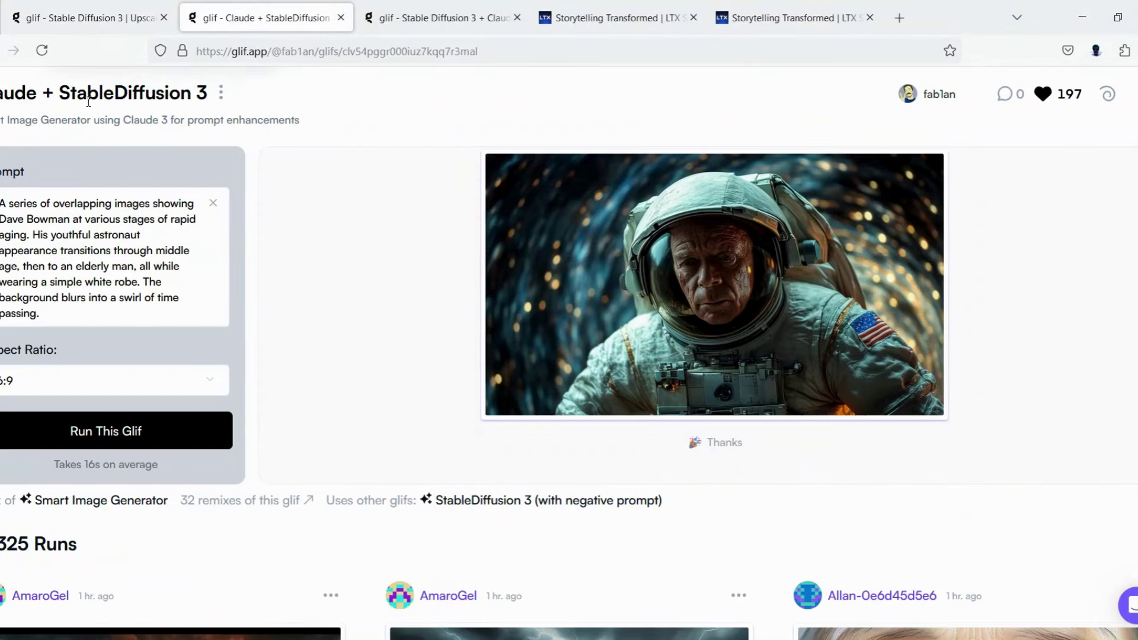
{"action": "key", "text": "ctrl+shift+Tab"}
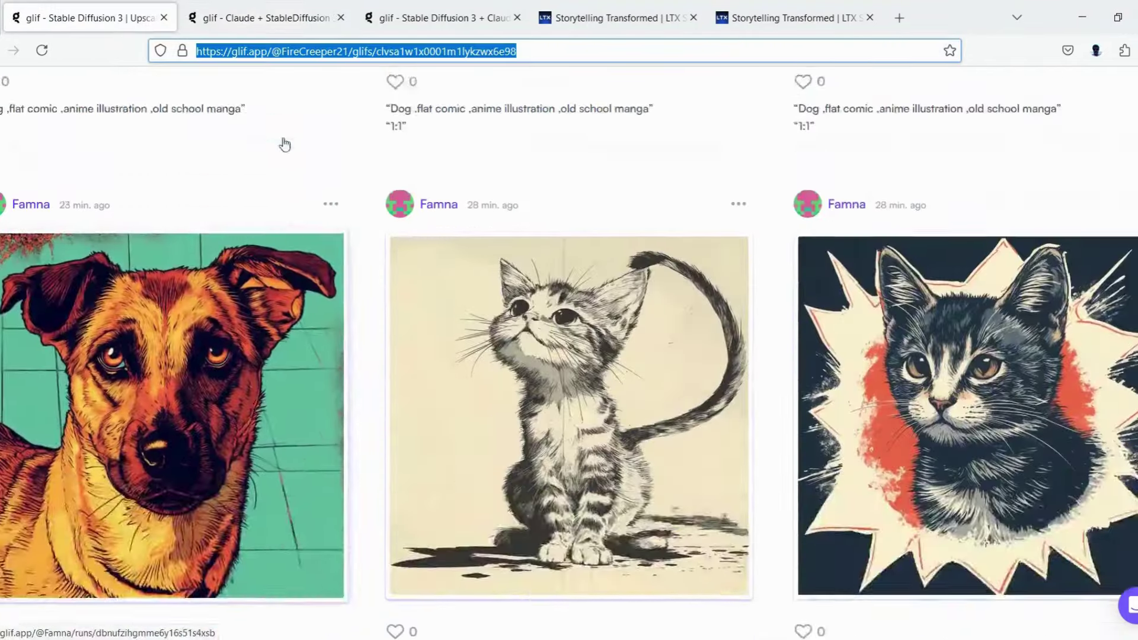
{"action": "scroll", "coordinate": [298, 172], "scroll_direction": "up", "scroll_amount": 20}
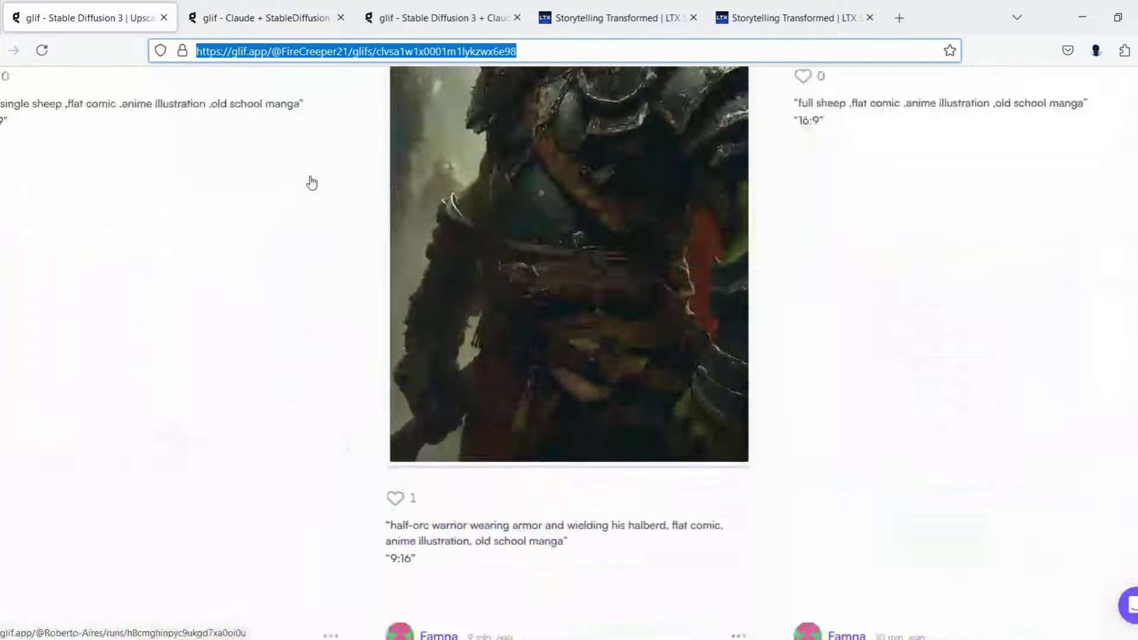
{"action": "scroll", "coordinate": [317, 180], "scroll_direction": "up", "scroll_amount": 5}
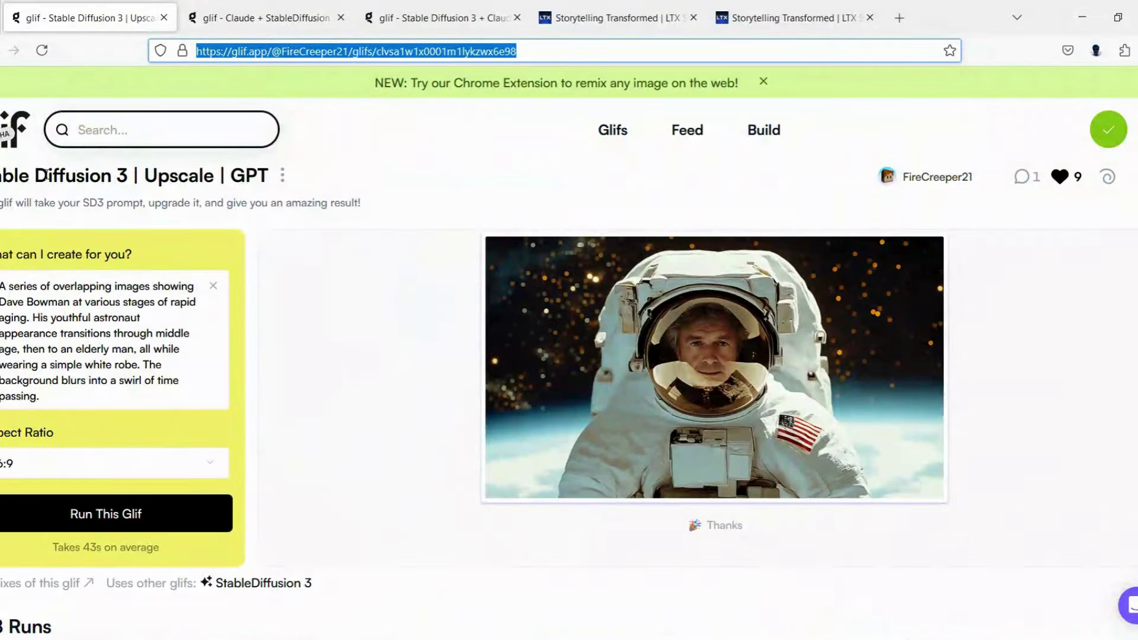
{"action": "mouse_move", "coordinate": [664, 381]}
Compare the aging astronaut results in the Claude + StableDiffusion 3 and Stable Diffusion 3 + Claude 3.5 sonnet + Upscale (remix) glifs.
{"action": "left_click", "coordinate": [244, 7]}
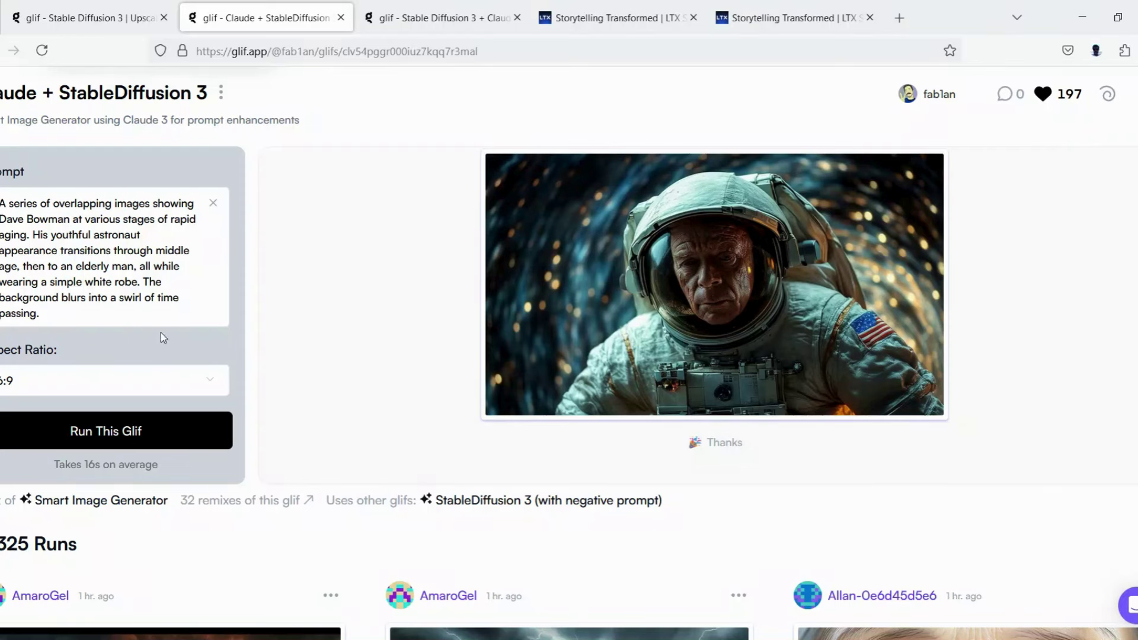
{"action": "mouse_move", "coordinate": [705, 297]}
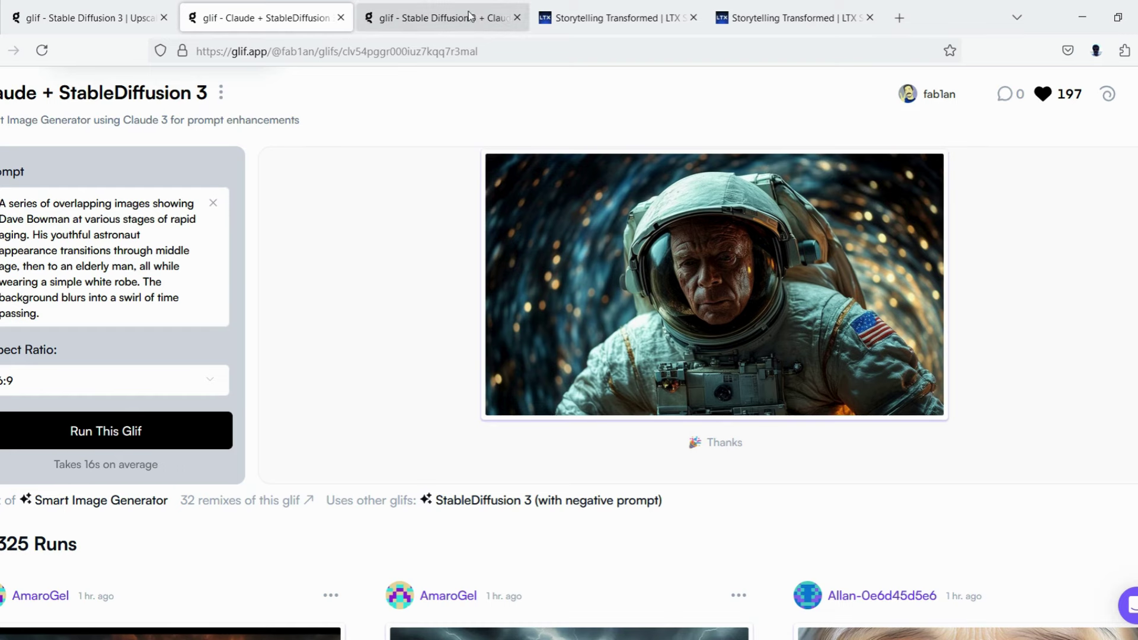
{"action": "left_click", "coordinate": [447, 19]}
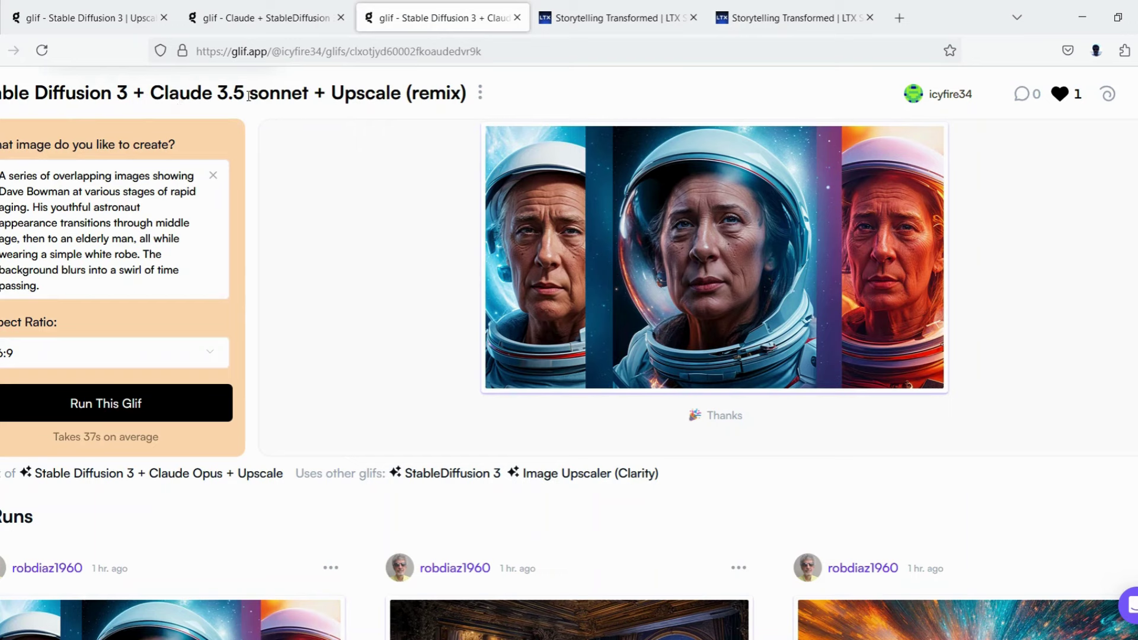
{"action": "mouse_move", "coordinate": [683, 261]}
{"action": "mouse_move", "coordinate": [636, 337]}
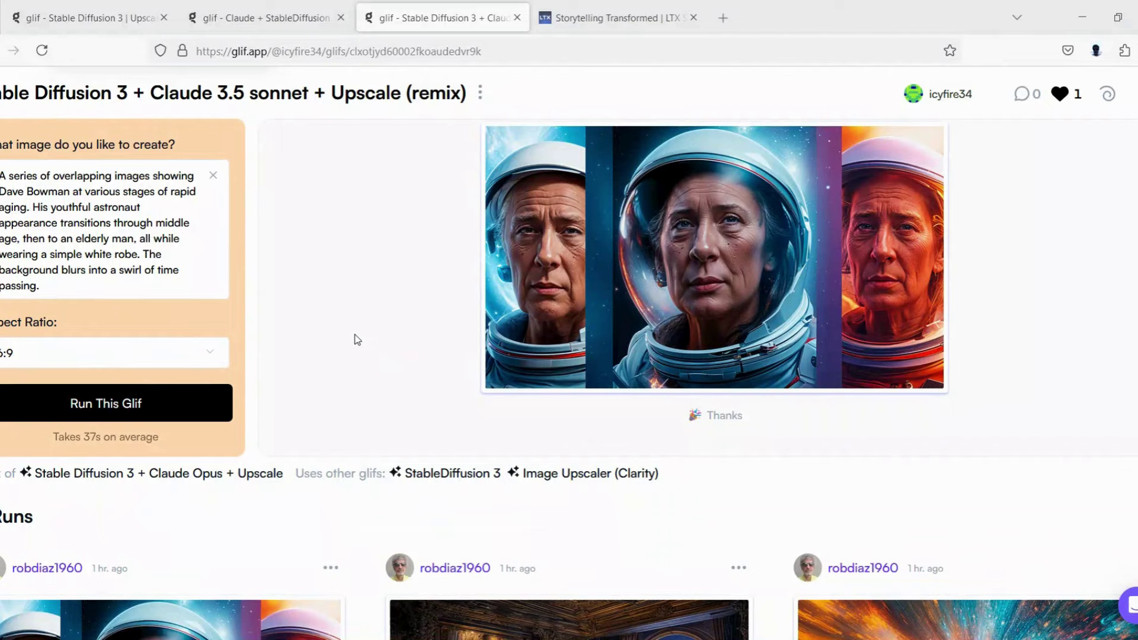
Check the remix glif's otherworldly bedroom image against its prompt, pointing out the words about futuristic devices.
{"action": "scroll", "coordinate": [358, 340], "scroll_direction": "down", "scroll_amount": 7}
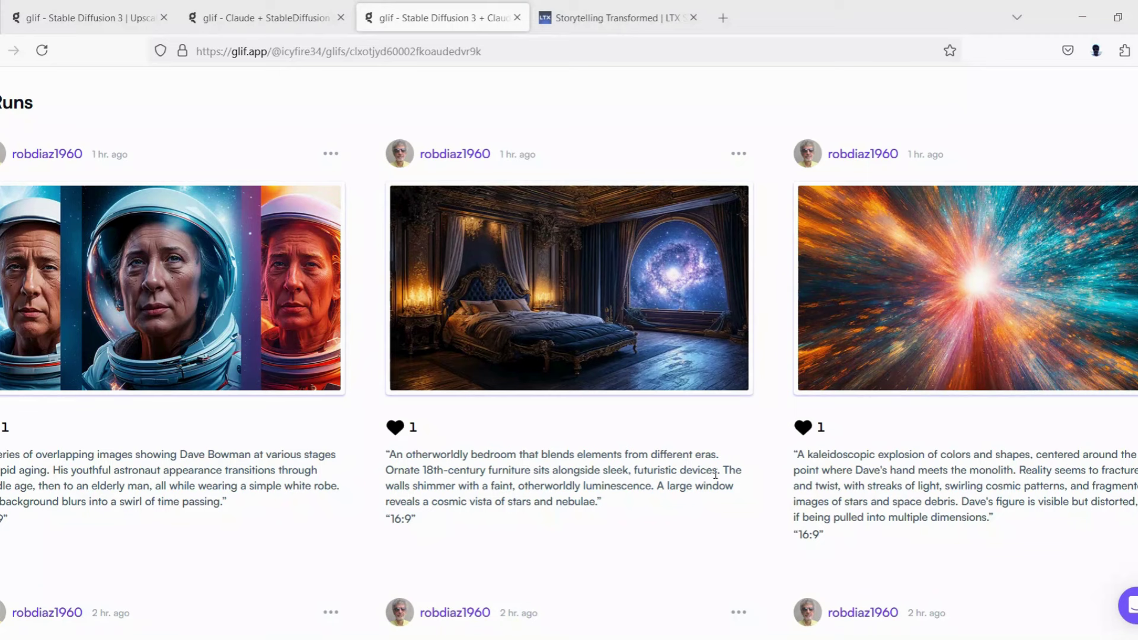
{"action": "left_click_drag", "start_coordinate": [717, 474], "coordinate": [645, 471]}
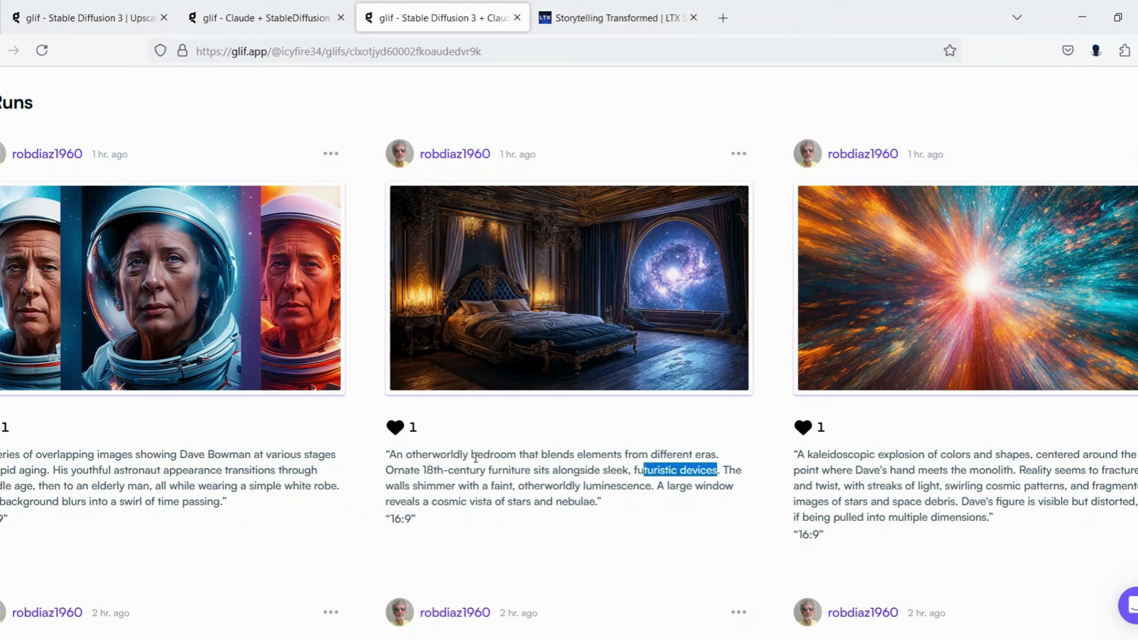
{"action": "left_click", "coordinate": [515, 455]}
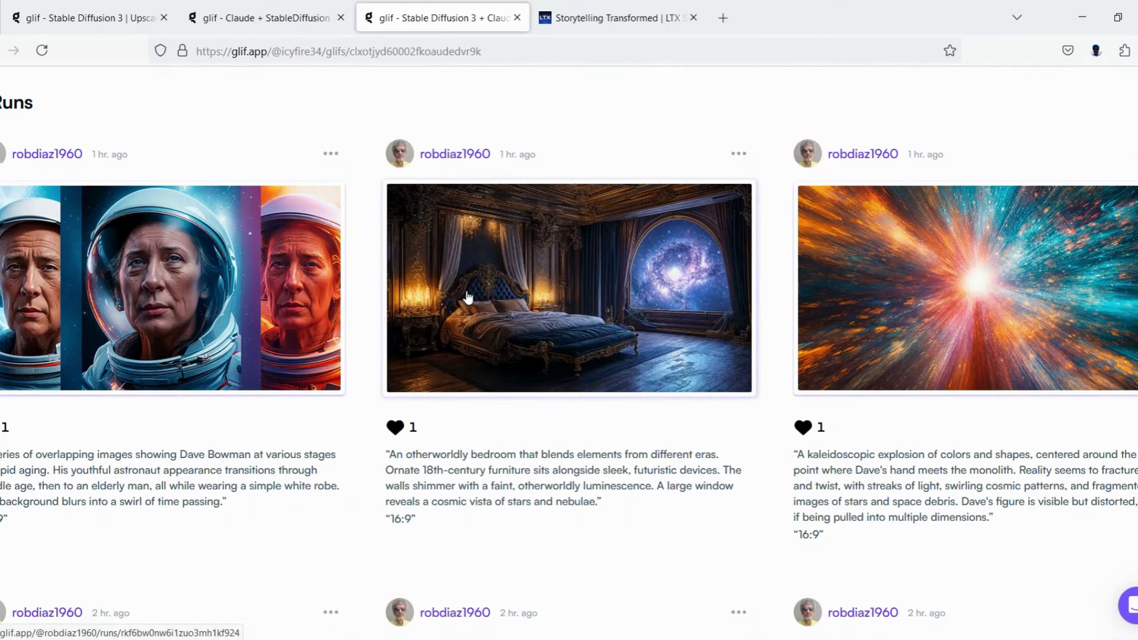
Revisit the Claude + StableDiffusion 3 and Upscale | GPT glifs for comparison, and return to the Claude 3.5 sonnet remix runs.
{"action": "left_click", "coordinate": [224, 21]}
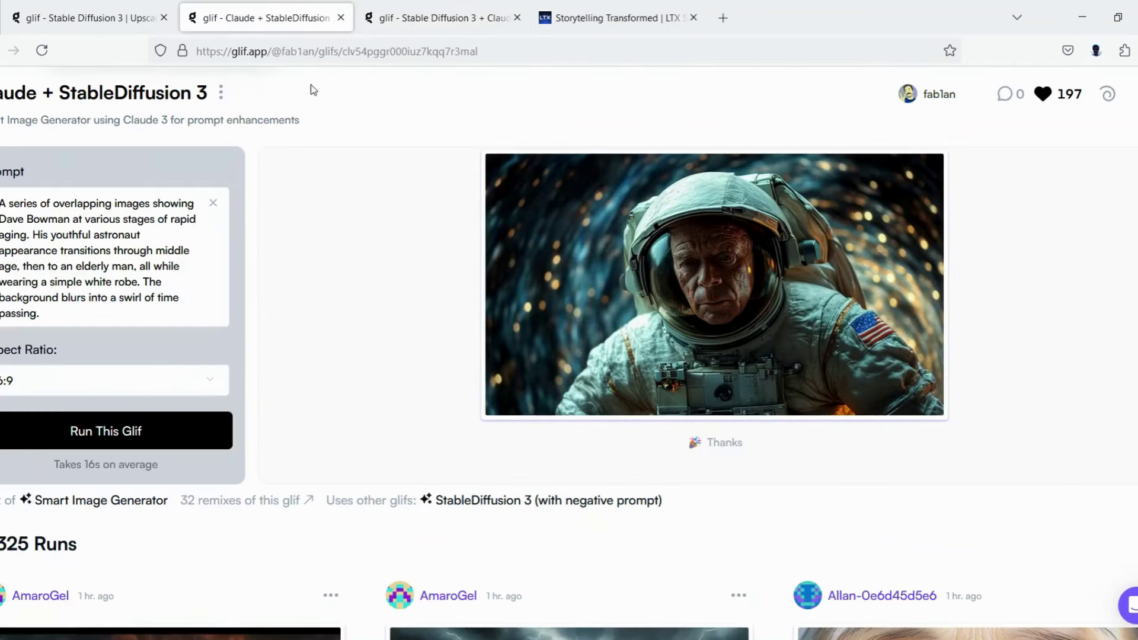
{"action": "left_click", "coordinate": [95, 21]}
{"action": "scroll", "coordinate": [414, 312], "scroll_direction": "down", "scroll_amount": 2}
{"action": "scroll", "coordinate": [413, 312], "scroll_direction": "down", "scroll_amount": 15}
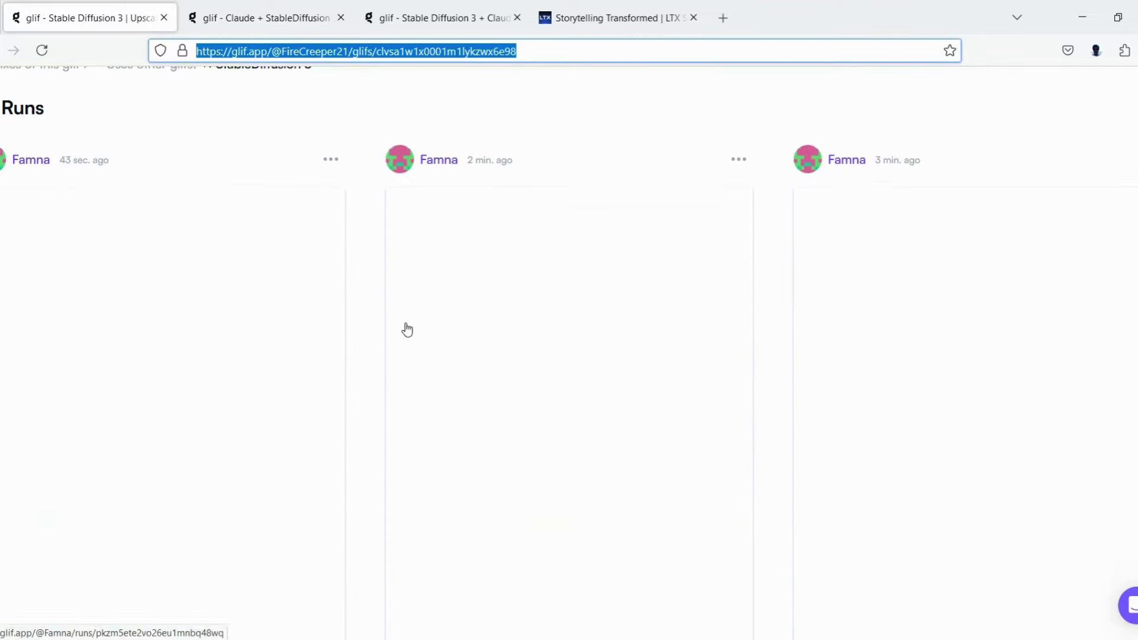
{"action": "scroll", "coordinate": [407, 329], "scroll_direction": "up", "scroll_amount": 5}
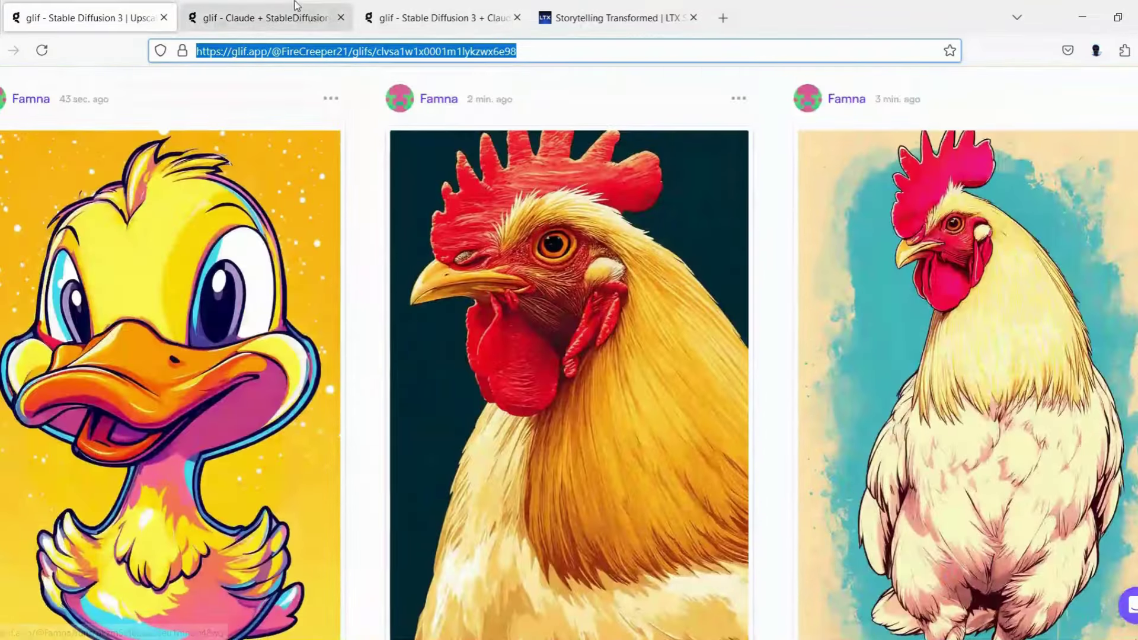
{"action": "left_click", "coordinate": [290, 17]}
{"action": "left_click", "coordinate": [467, 18]}
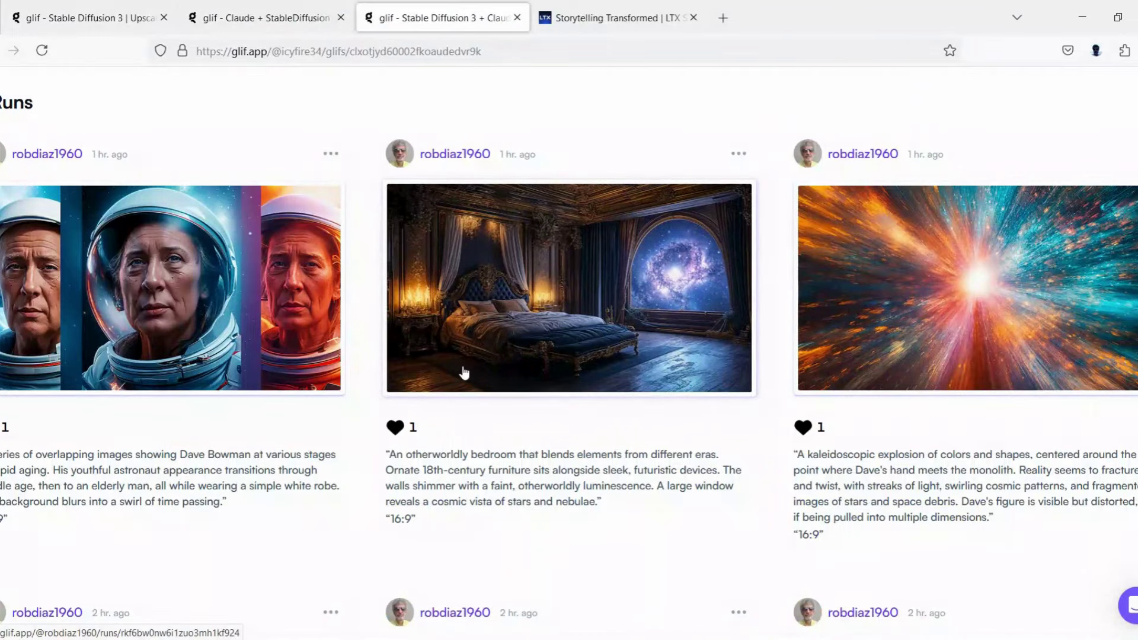
Examine the remix glif's monolith, spacecraft window and HAL 9000 runs, and open the Glifs overview page.
{"action": "scroll", "coordinate": [443, 389], "scroll_direction": "down", "scroll_amount": 5}
{"action": "scroll", "coordinate": [441, 396], "scroll_direction": "down", "scroll_amount": 1}
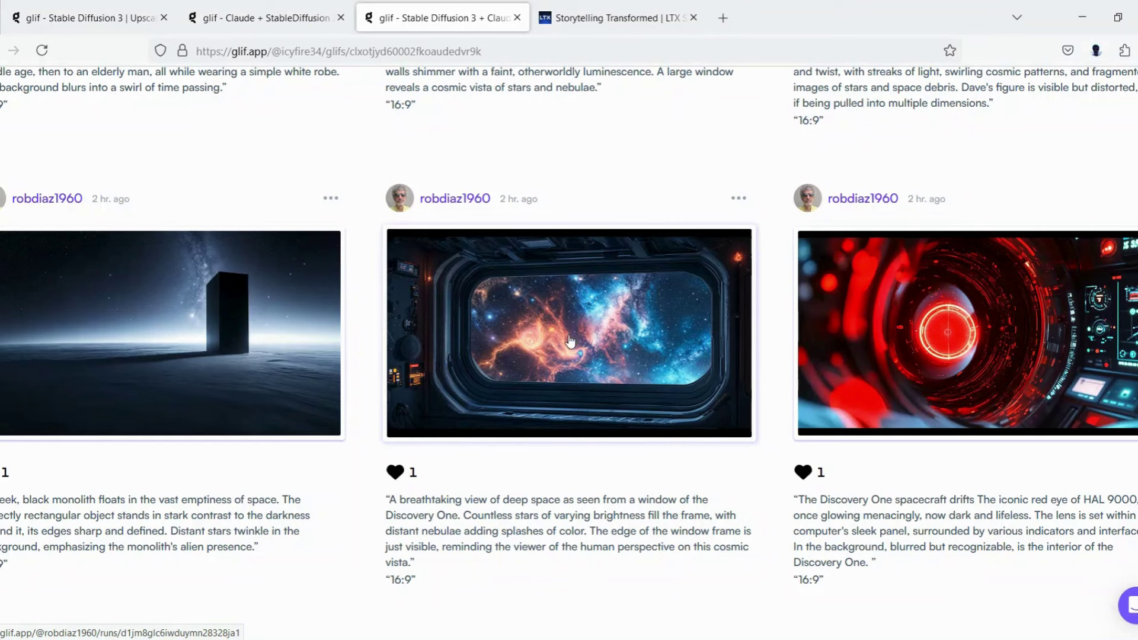
{"action": "scroll", "coordinate": [570, 342], "scroll_direction": "up", "scroll_amount": 15}
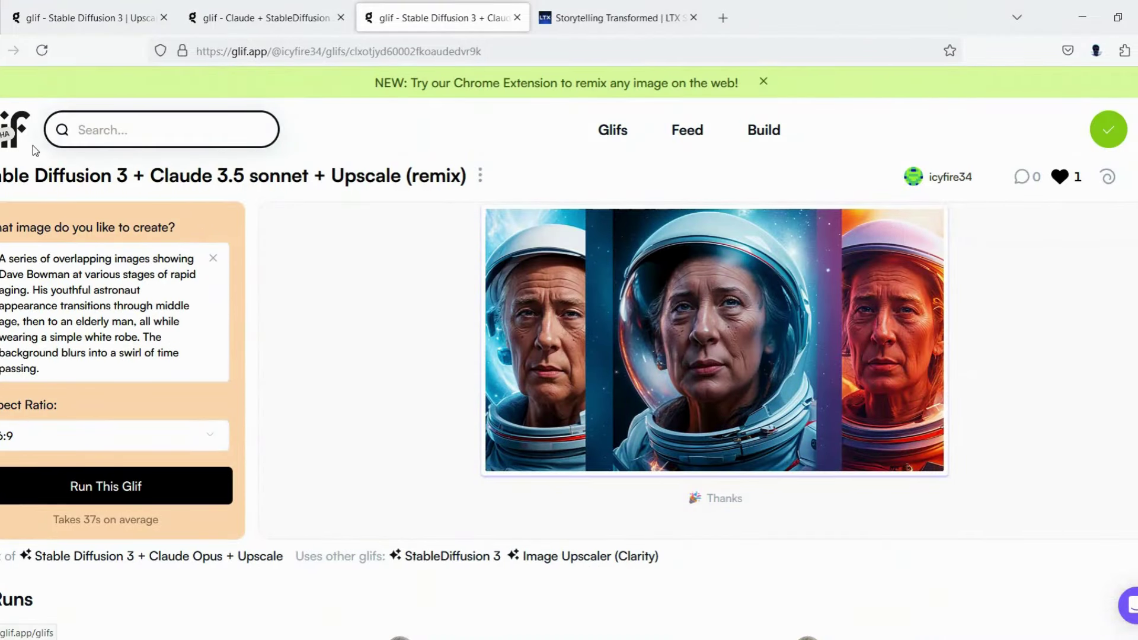
{"action": "left_click", "coordinate": [613, 129]}
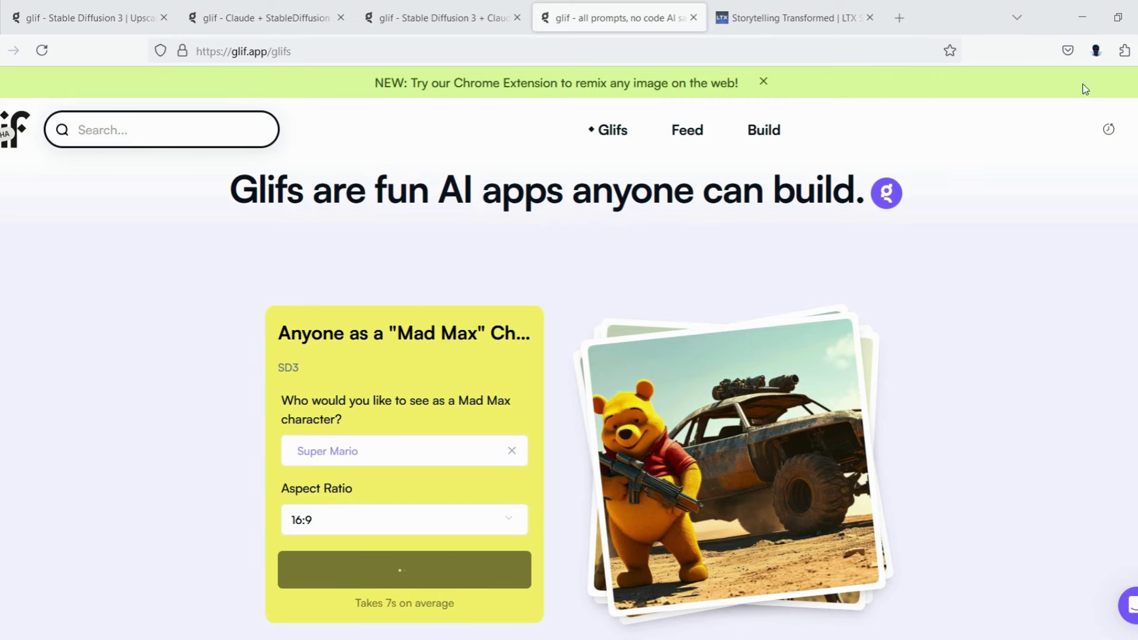
Open the account's list of liked glifs and browse through the saved collection.
{"action": "left_click", "coordinate": [1109, 129]}
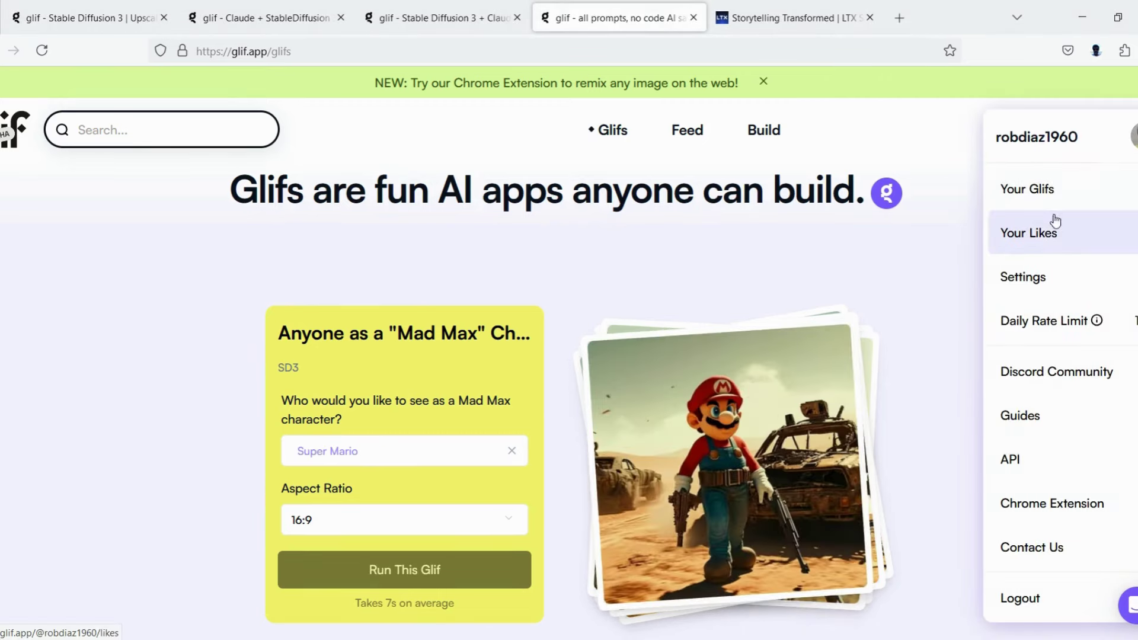
{"action": "left_click", "coordinate": [1040, 235]}
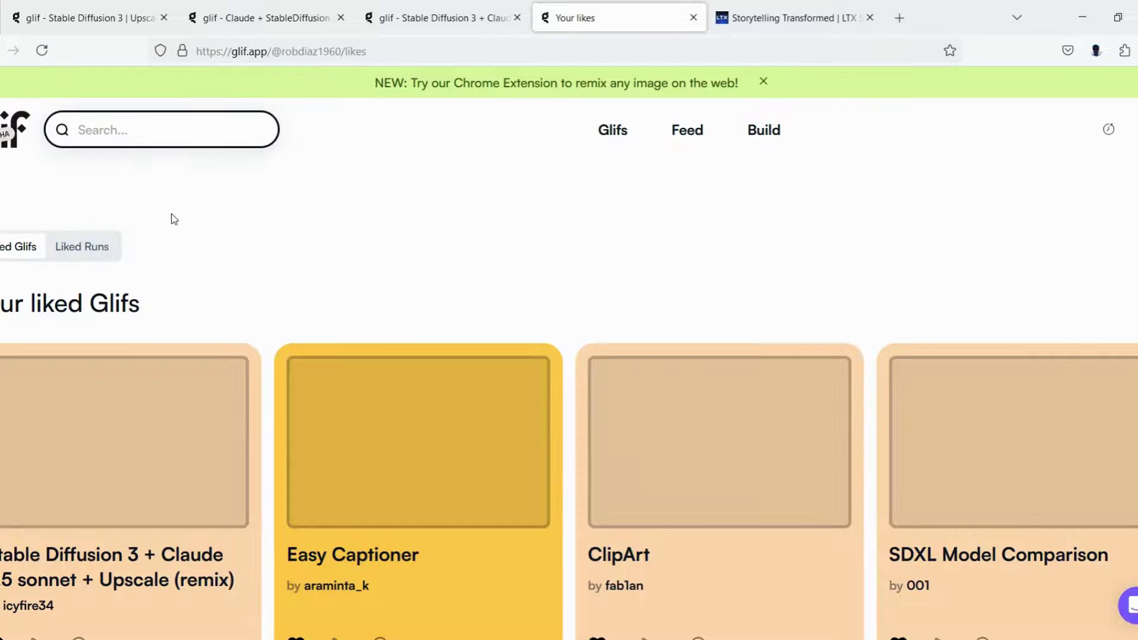
{"action": "scroll", "coordinate": [409, 325], "scroll_direction": "down", "scroll_amount": 8}
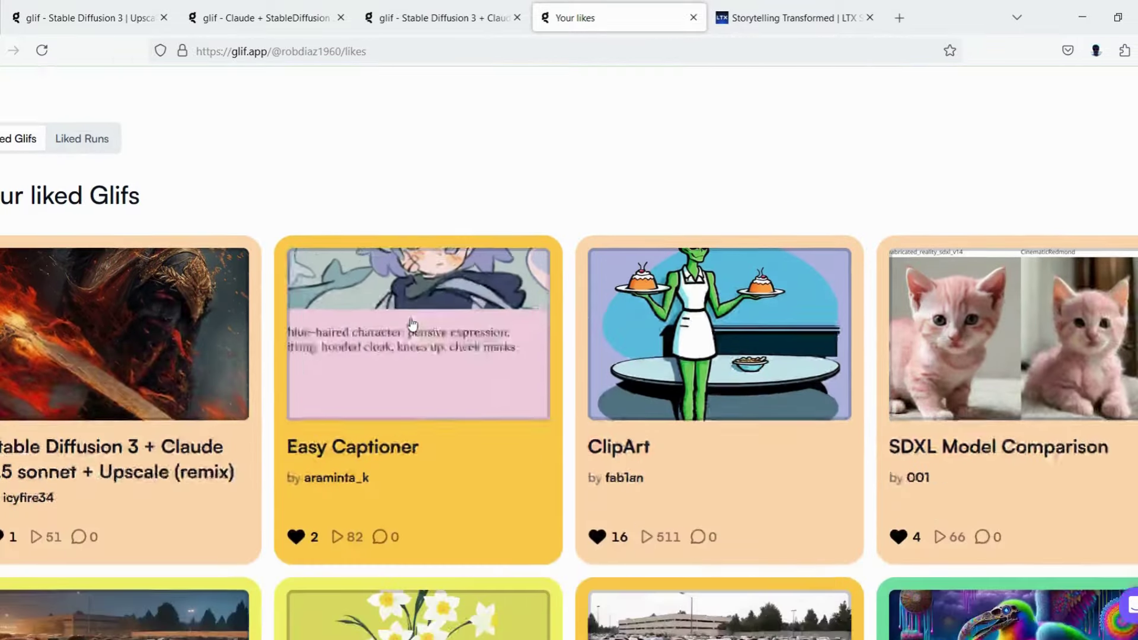
{"action": "scroll", "coordinate": [412, 337], "scroll_direction": "down", "scroll_amount": 20}
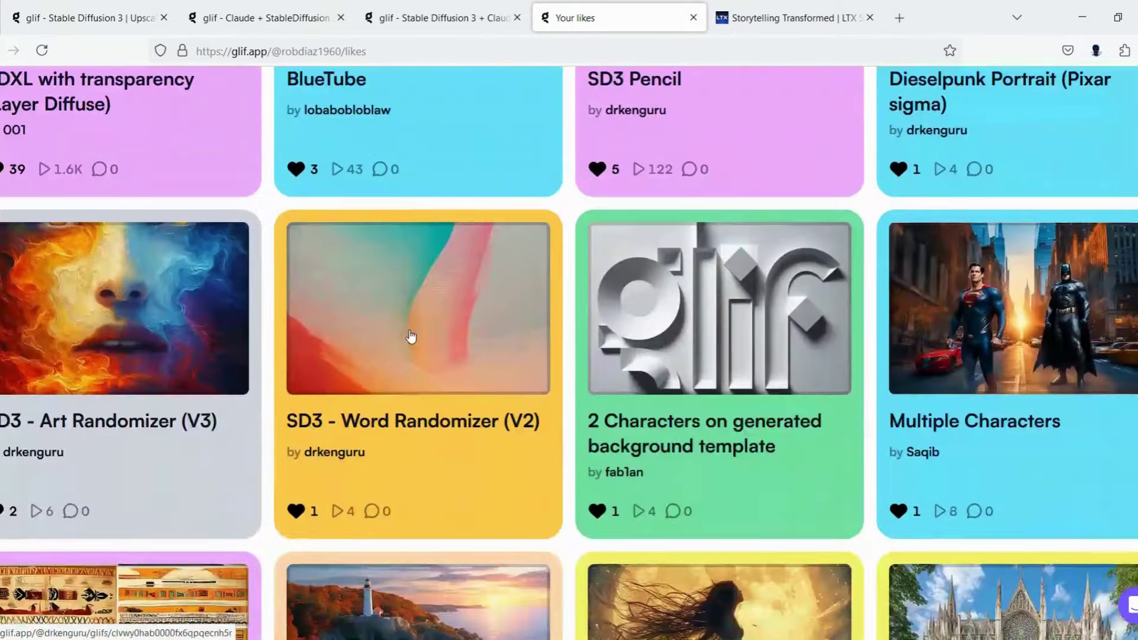
{"action": "scroll", "coordinate": [410, 332], "scroll_direction": "up", "scroll_amount": 16}
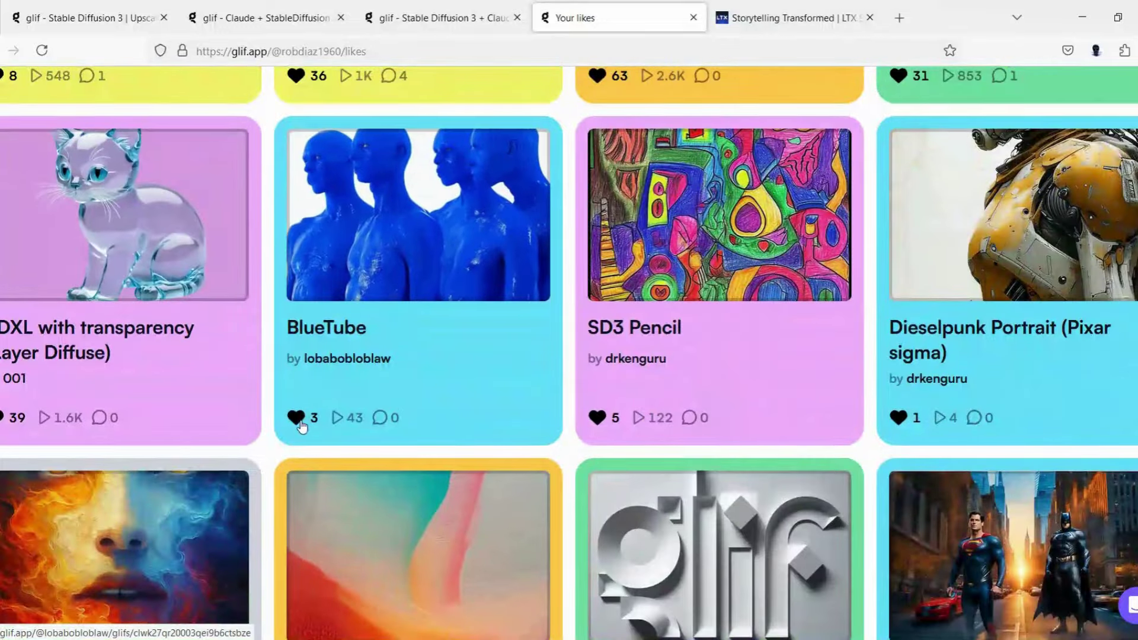
{"action": "scroll", "coordinate": [324, 274], "scroll_direction": "up", "scroll_amount": 10}
{"action": "scroll", "coordinate": [323, 275], "scroll_direction": "up", "scroll_amount": 5}
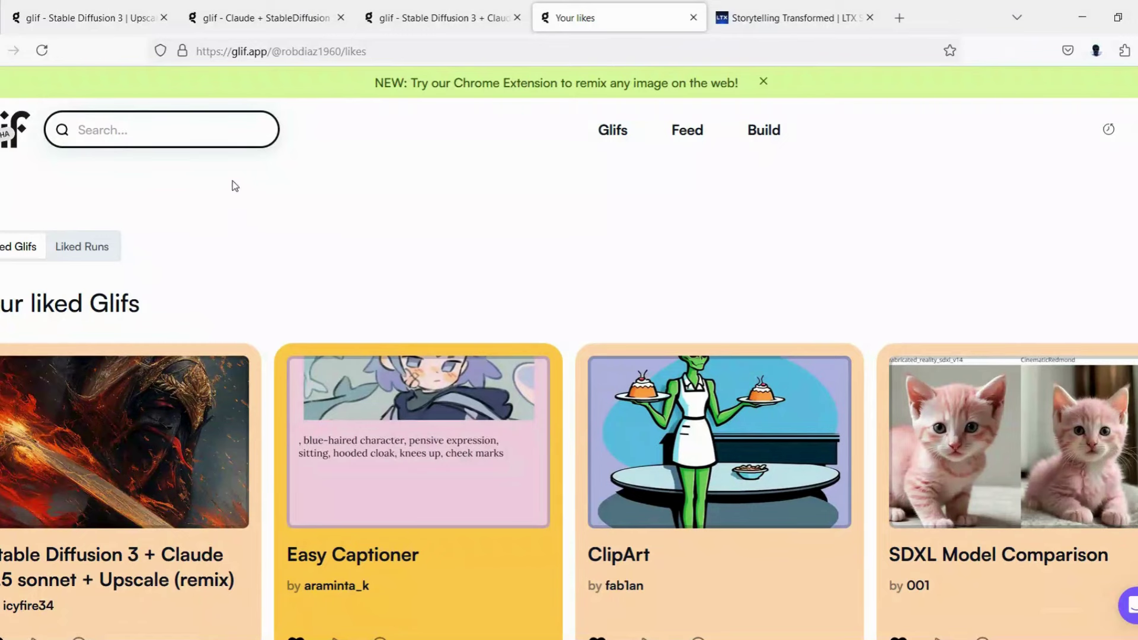
Show the liked runs, and revisit the run lists of the Claude + StableDiffusion 3 and Claude 3.5 sonnet remix glifs.
{"action": "left_click", "coordinate": [81, 247]}
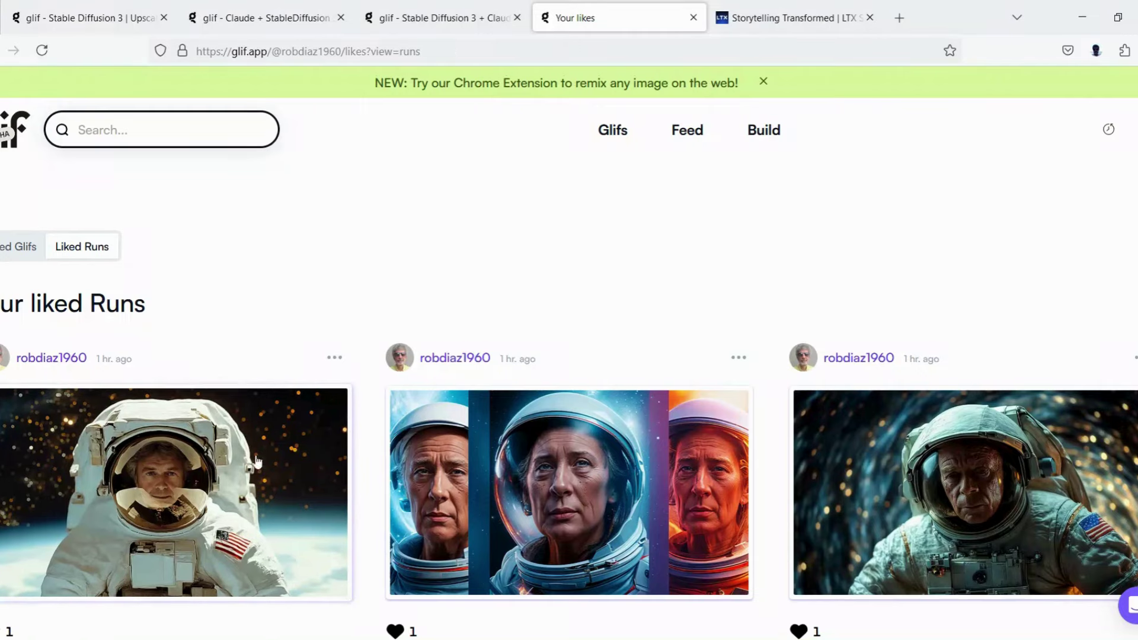
{"action": "scroll", "coordinate": [254, 515], "scroll_direction": "down", "scroll_amount": 3}
{"action": "left_click", "coordinate": [261, 18]}
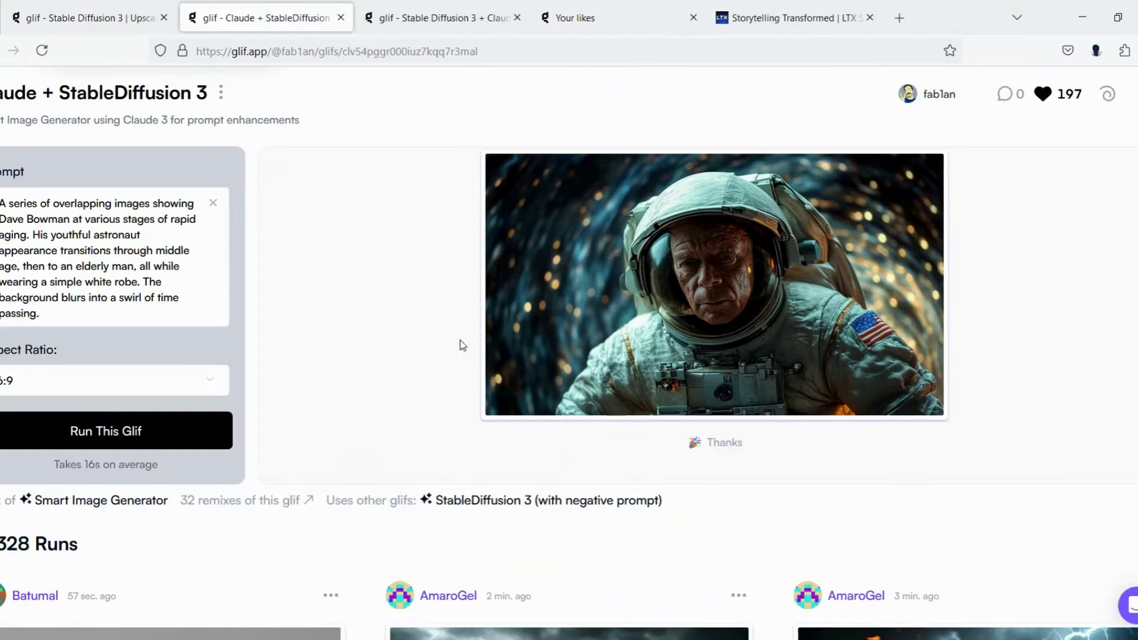
{"action": "scroll", "coordinate": [422, 447], "scroll_direction": "down", "scroll_amount": 4}
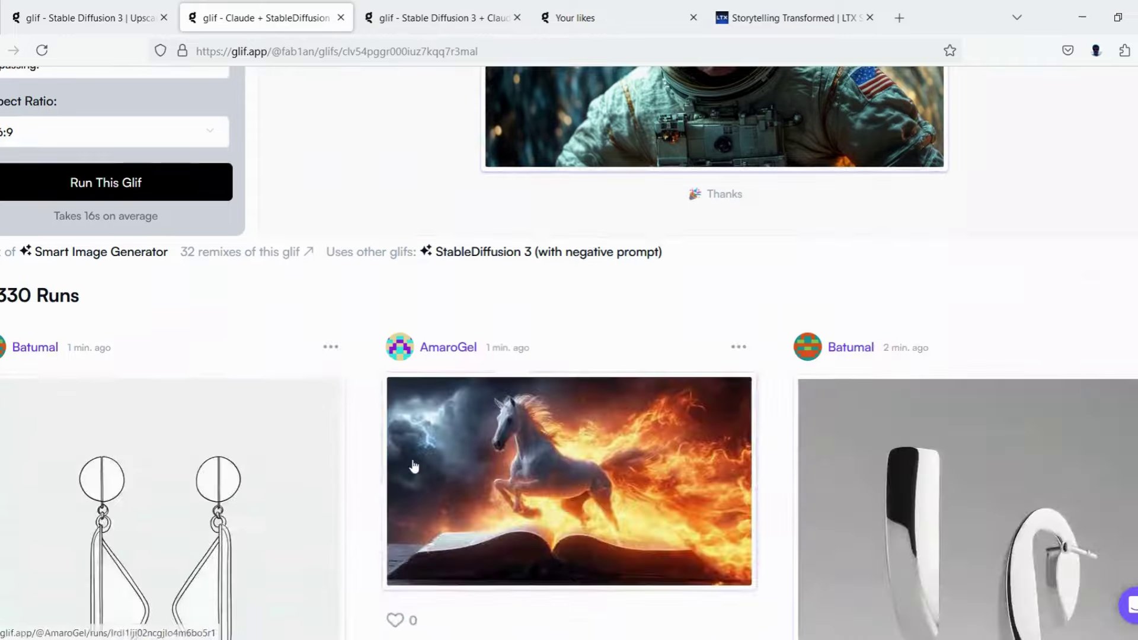
{"action": "left_click", "coordinate": [450, 19]}
{"action": "scroll", "coordinate": [671, 503], "scroll_direction": "down", "scroll_amount": 7}
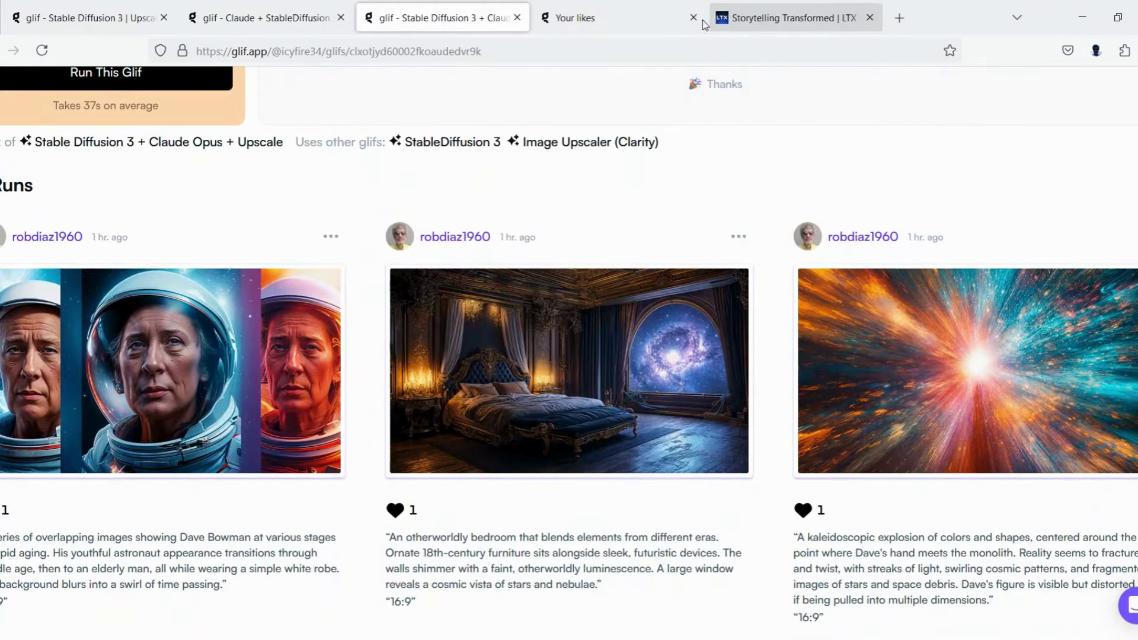
Return to the liked runs and compare the aging astronaut and otherworldly bedroom images made by the three glifs.
{"action": "left_click", "coordinate": [669, 20]}
{"action": "scroll", "coordinate": [495, 380], "scroll_direction": "down", "scroll_amount": 5}
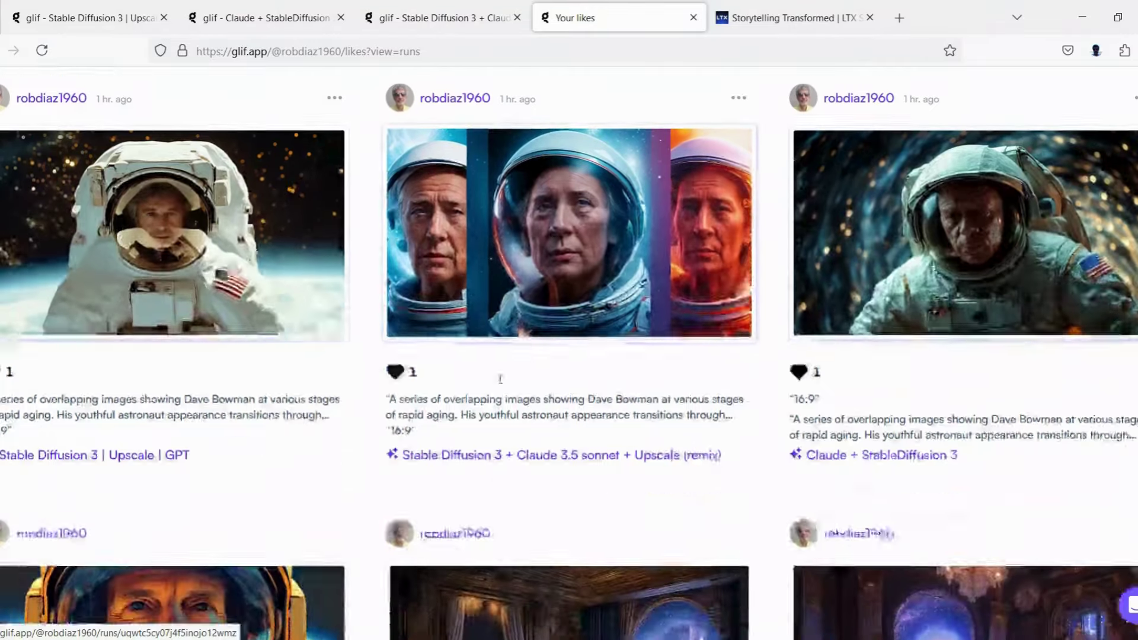
{"action": "scroll", "coordinate": [495, 379], "scroll_direction": "down", "scroll_amount": 2}
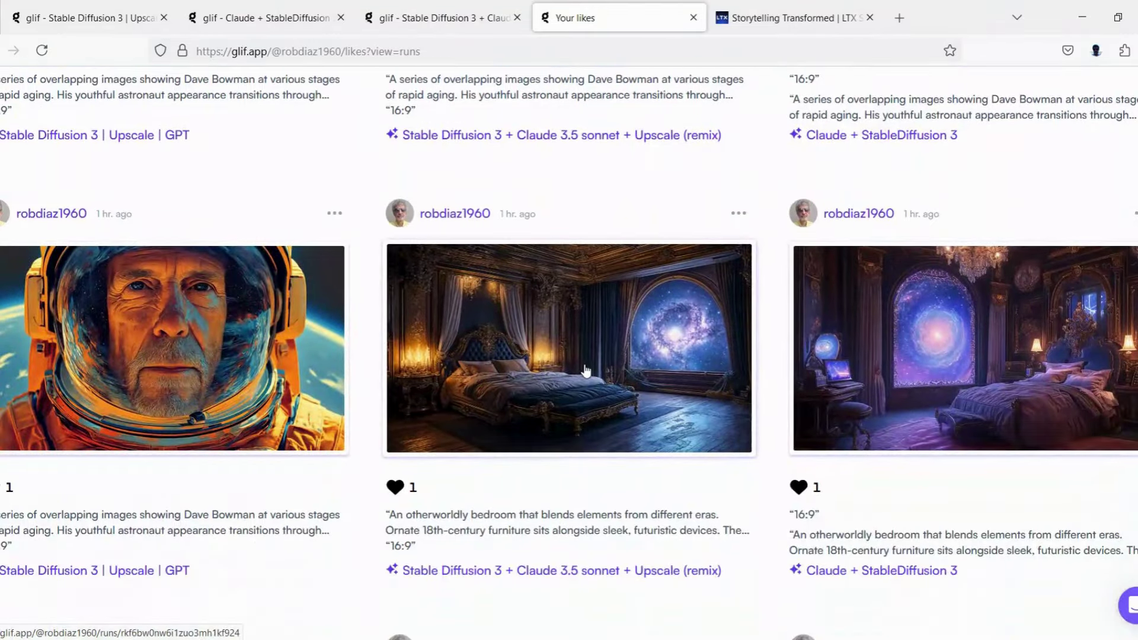
{"action": "scroll", "coordinate": [578, 453], "scroll_direction": "down", "scroll_amount": 7}
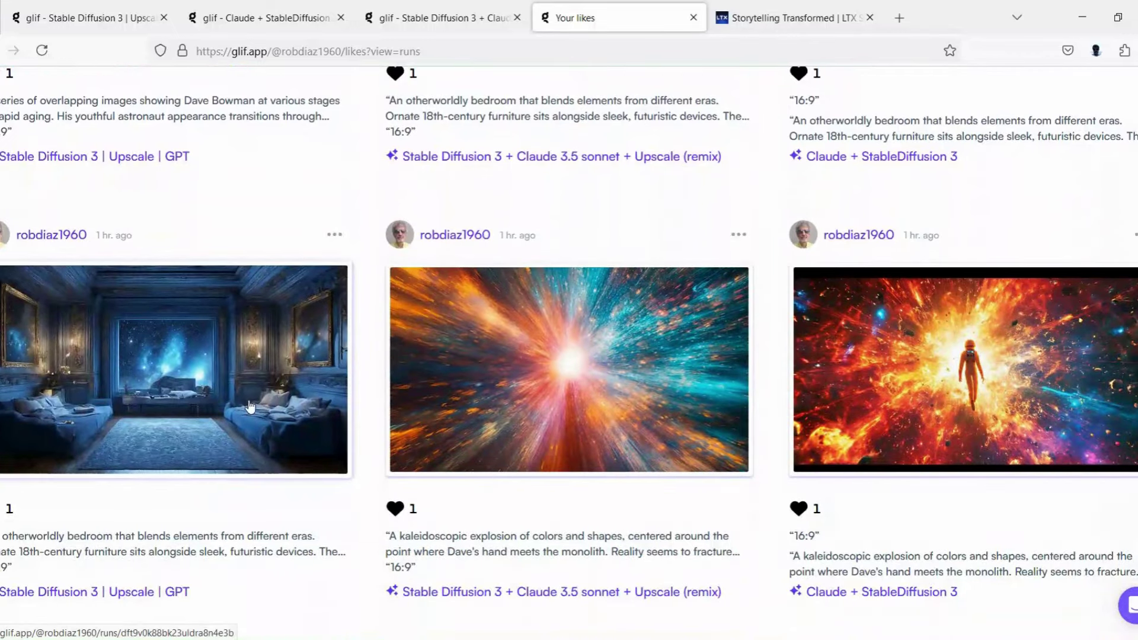
{"action": "scroll", "coordinate": [854, 243], "scroll_direction": "up", "scroll_amount": 1}
{"action": "scroll", "coordinate": [854, 243], "scroll_direction": "up", "scroll_amount": 6}
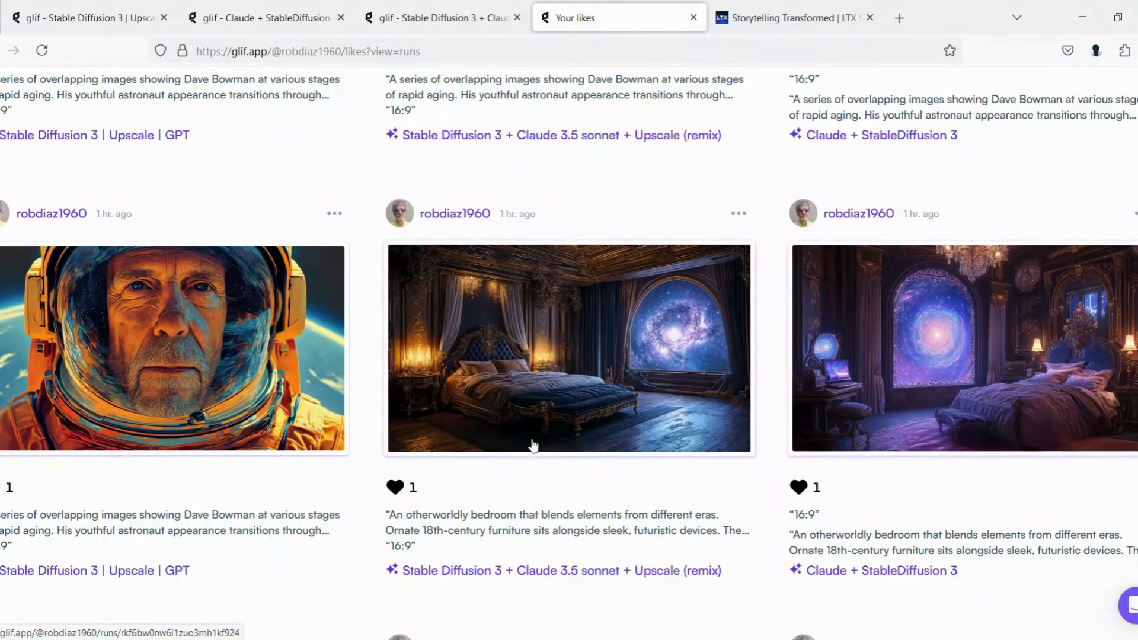
{"action": "scroll", "coordinate": [699, 439], "scroll_direction": "down", "scroll_amount": 7}
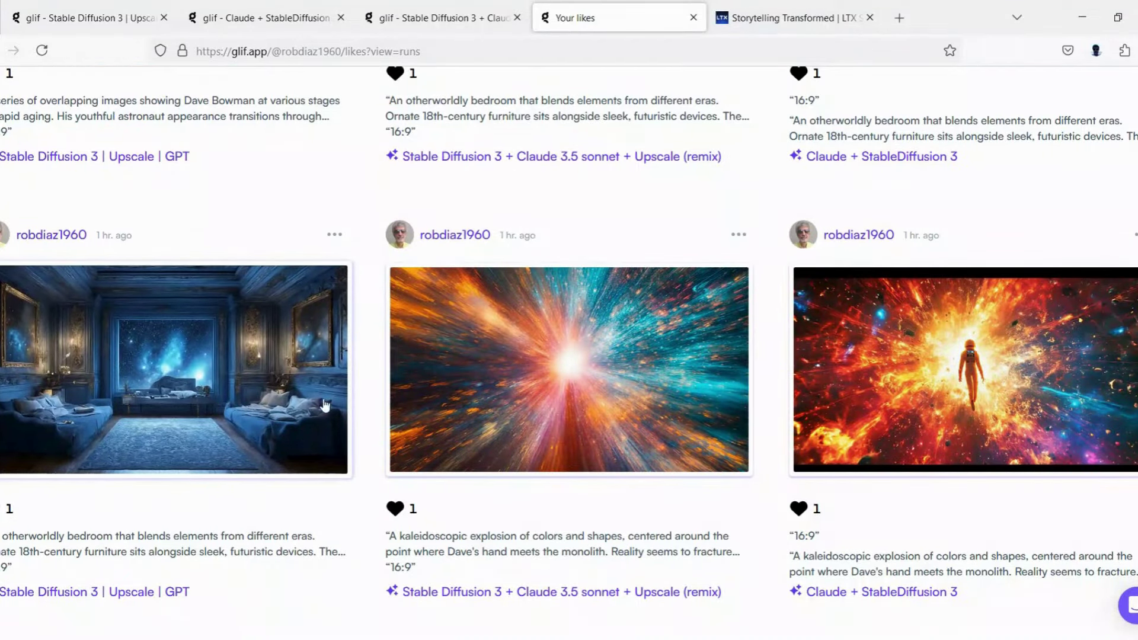
Compare the liked runs of the kaleidoscopic explosion and monolith prompts, and return to the start of the list.
{"action": "scroll", "coordinate": [492, 504], "scroll_direction": "down", "scroll_amount": 5}
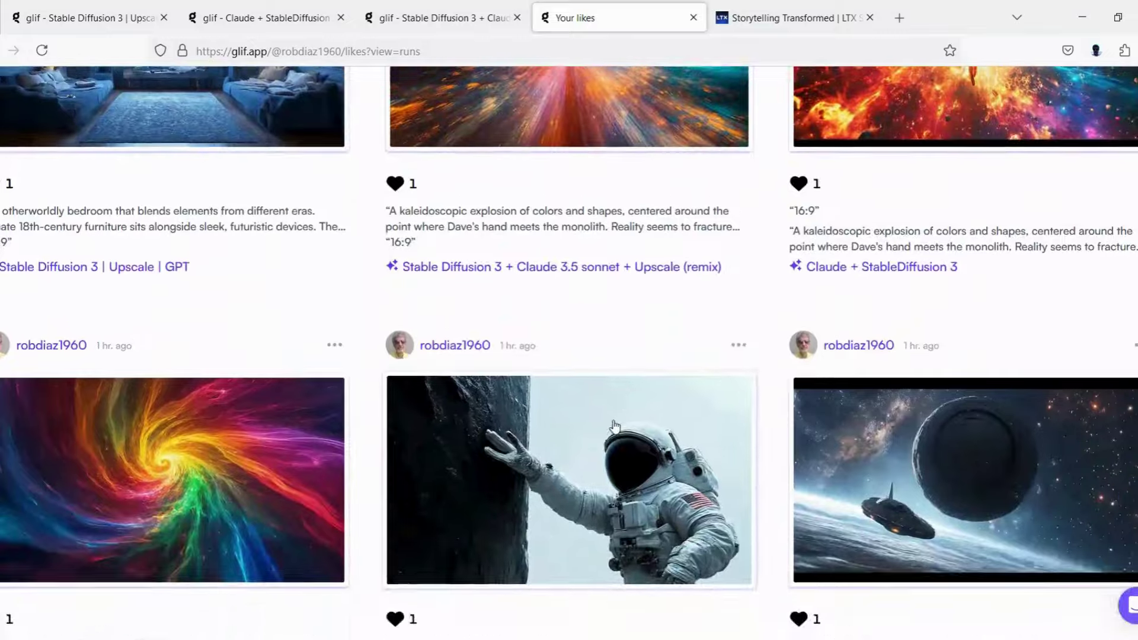
{"action": "scroll", "coordinate": [619, 422], "scroll_direction": "up", "scroll_amount": 4}
{"action": "scroll", "coordinate": [645, 409], "scroll_direction": "down", "scroll_amount": 3}
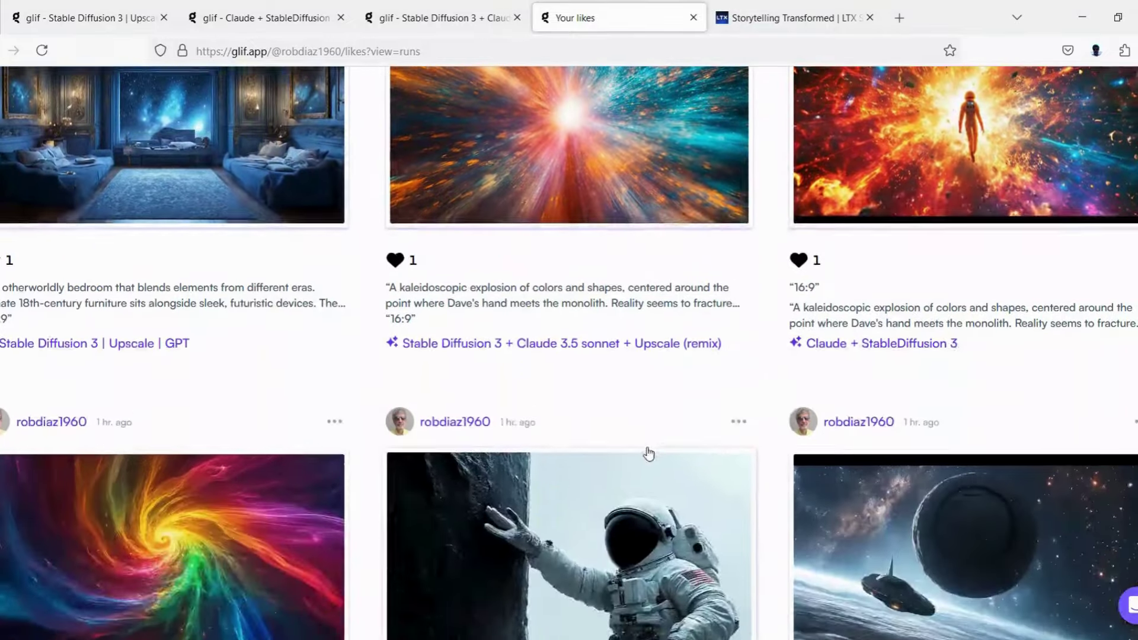
{"action": "scroll", "coordinate": [649, 453], "scroll_direction": "down", "scroll_amount": 3}
{"action": "scroll", "coordinate": [541, 398], "scroll_direction": "down", "scroll_amount": 2}
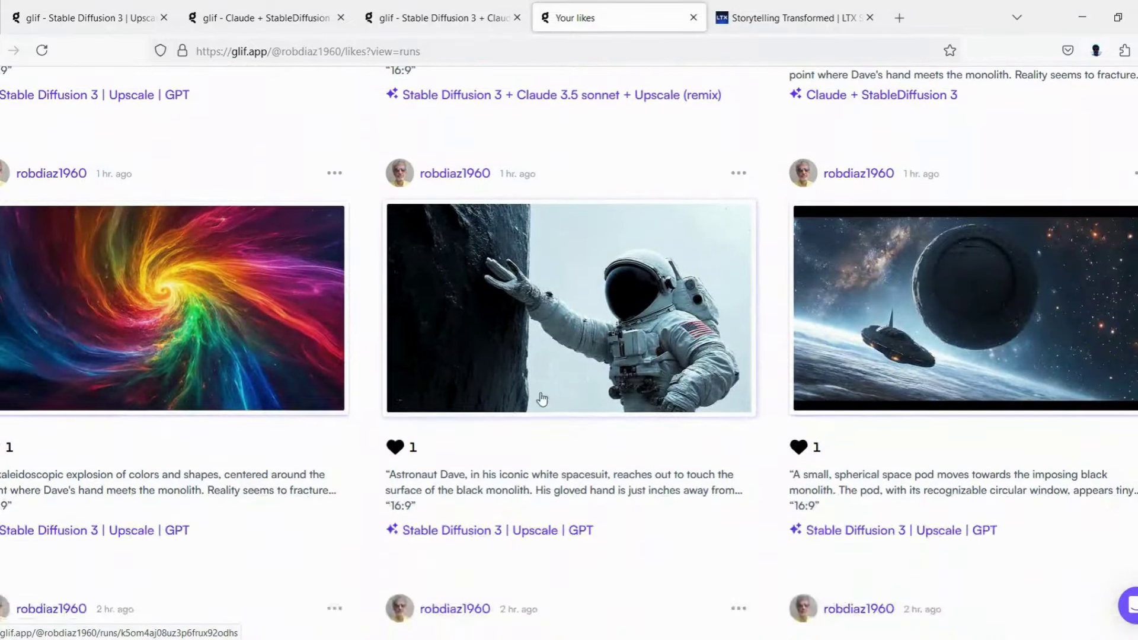
{"action": "scroll", "coordinate": [541, 398], "scroll_direction": "up", "scroll_amount": 14}
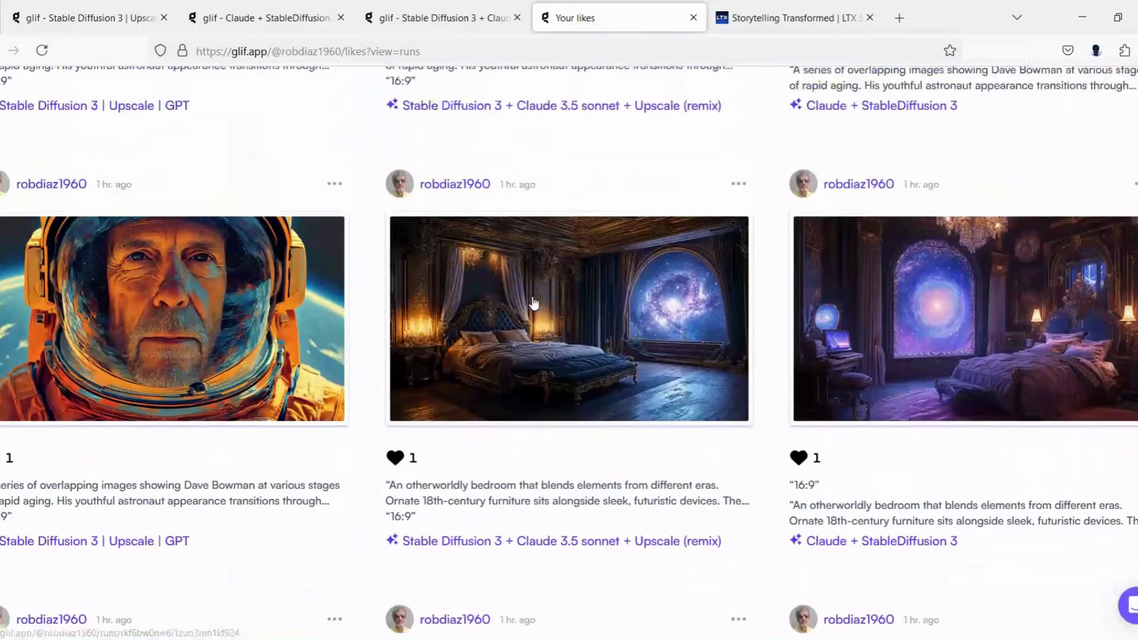
{"action": "scroll", "coordinate": [533, 304], "scroll_direction": "up", "scroll_amount": 10}
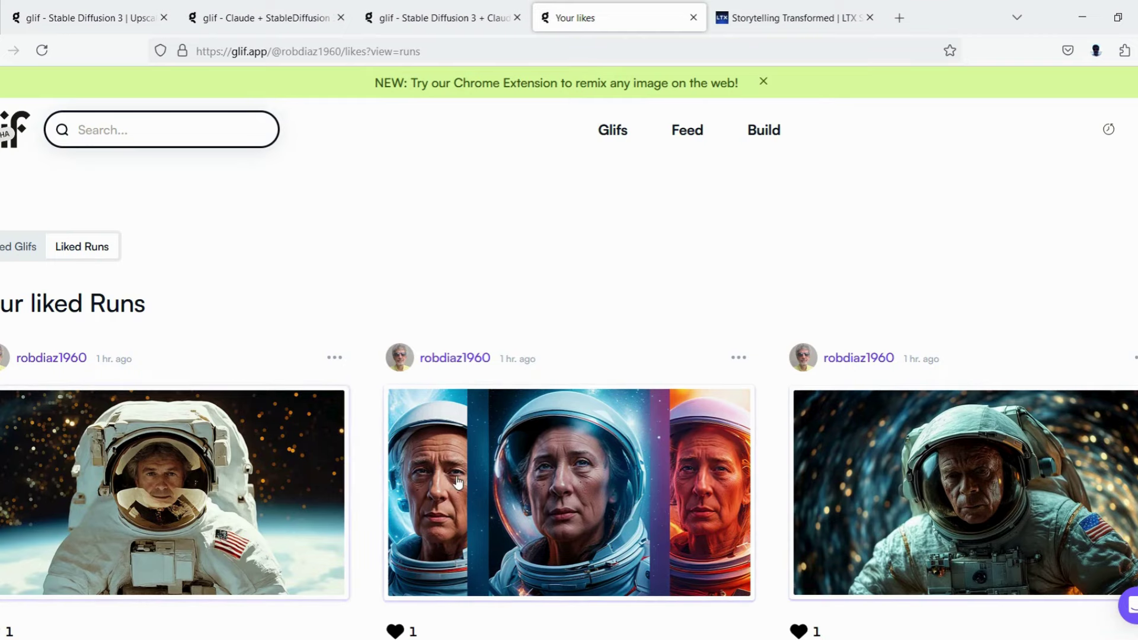
{"action": "scroll", "coordinate": [318, 521], "scroll_direction": "down", "scroll_amount": 2}
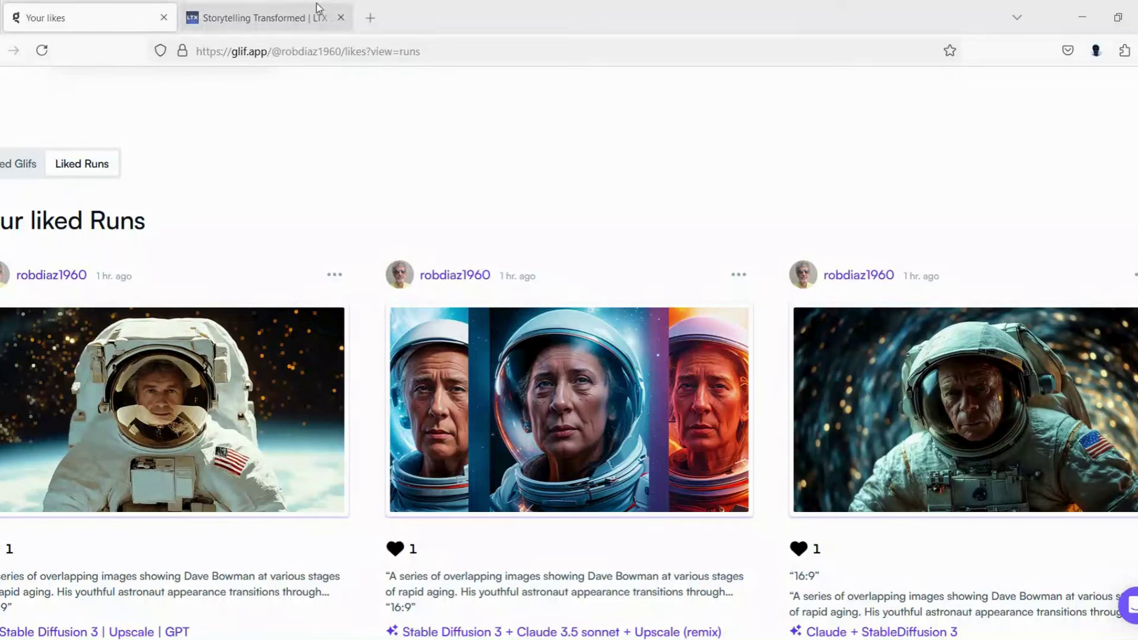
Switch to LTX Studio and review its subscription pricing plans and the account's plan and computing time usage.
{"action": "left_click", "coordinate": [281, 18]}
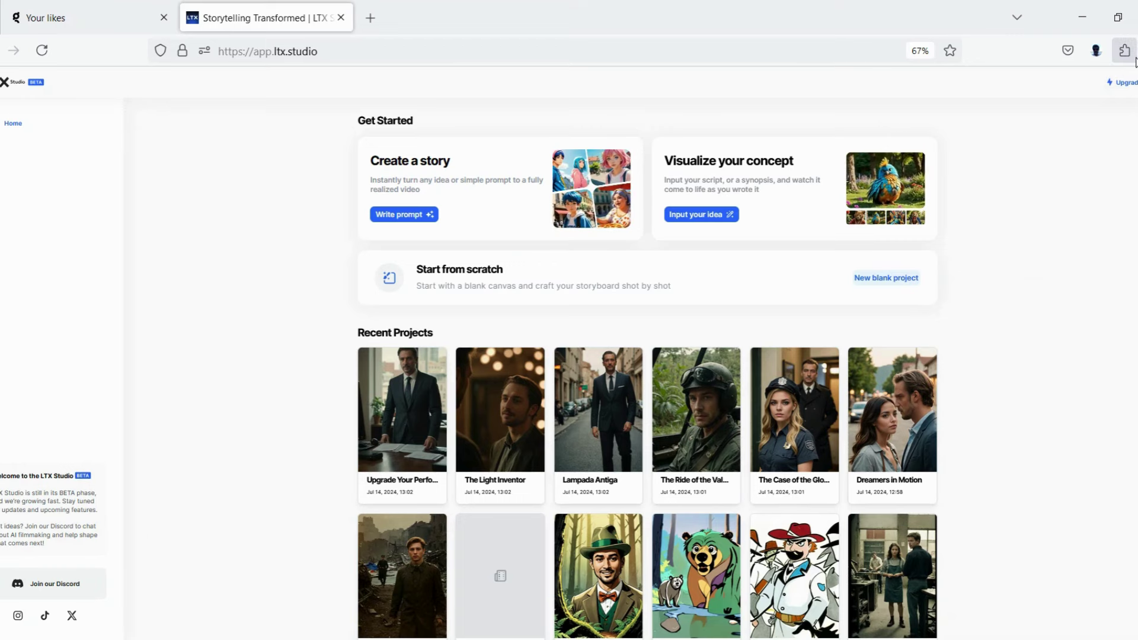
{"action": "left_click", "coordinate": [1121, 82]}
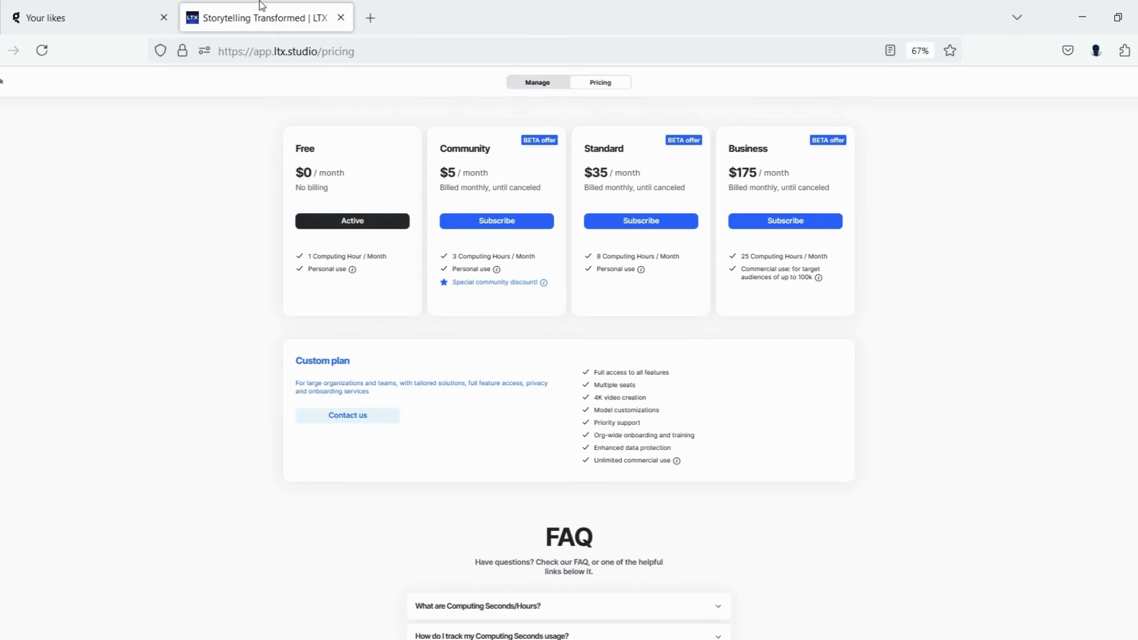
{"action": "left_click", "coordinate": [540, 83]}
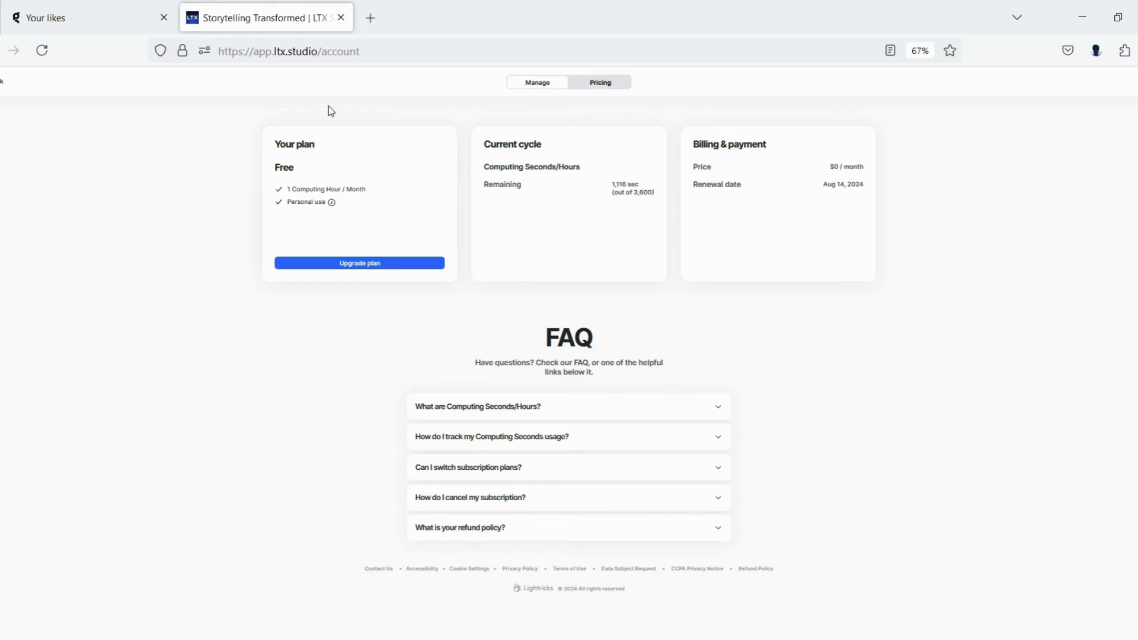
Return to the home page, look at the Visualize your concept script page and blank project setup, and cancel the setup.
{"action": "left_click", "coordinate": [3, 84]}
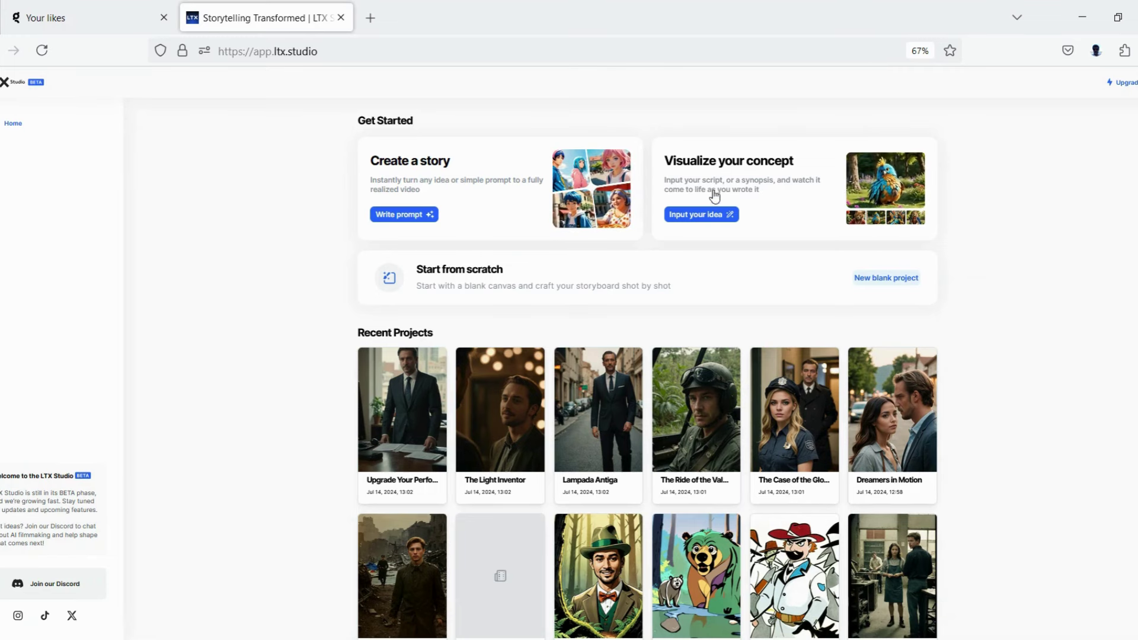
{"action": "left_click", "coordinate": [715, 217]}
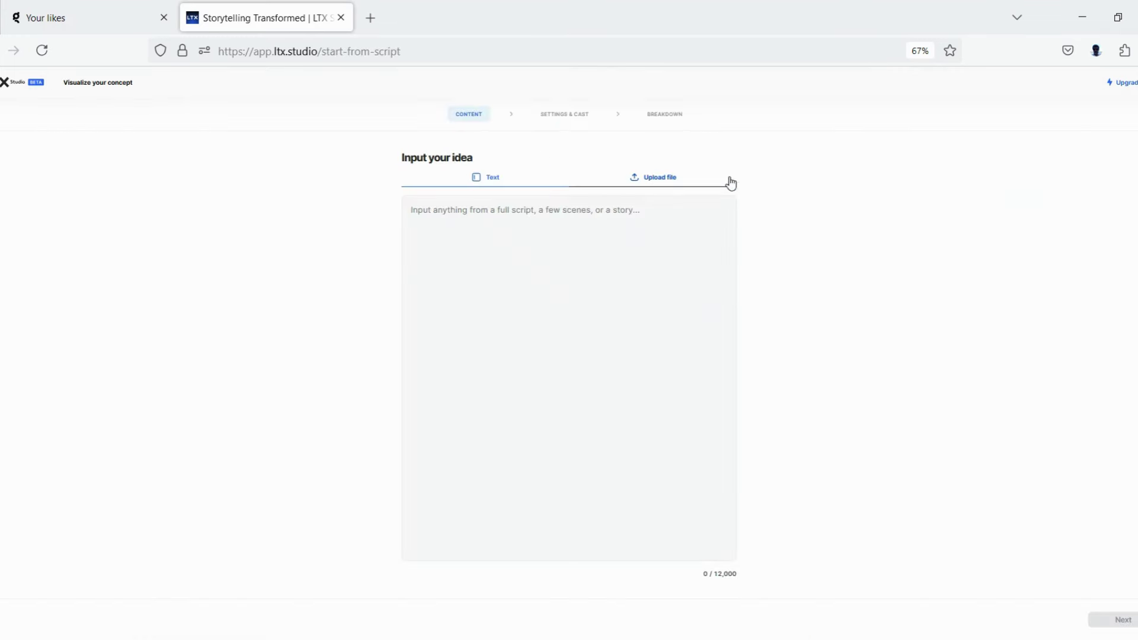
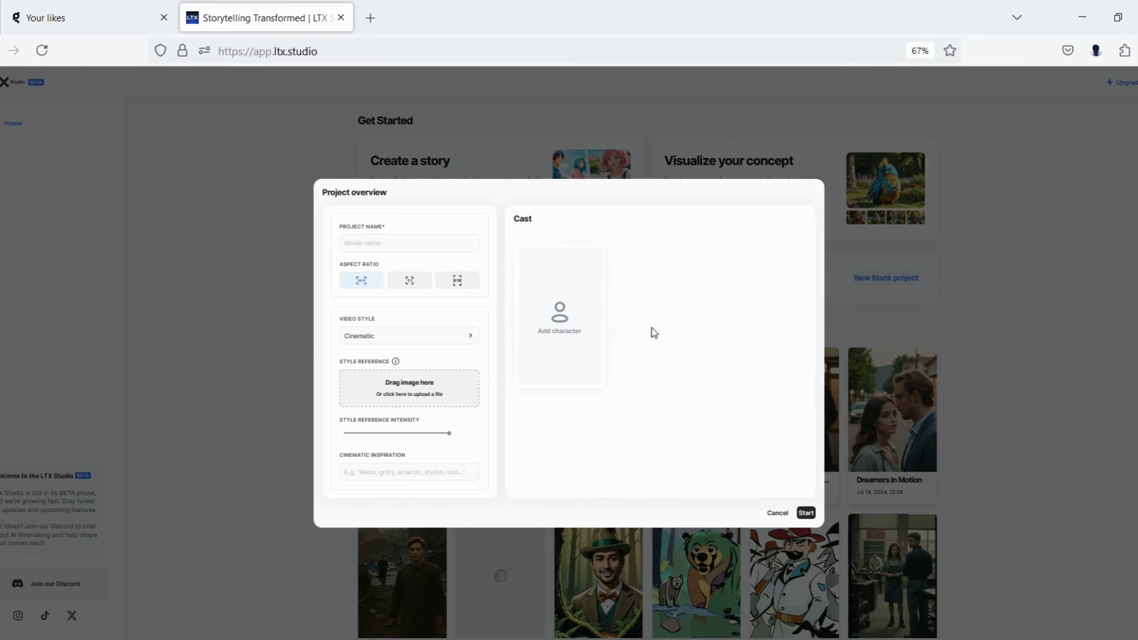
{"action": "left_click", "coordinate": [777, 512]}
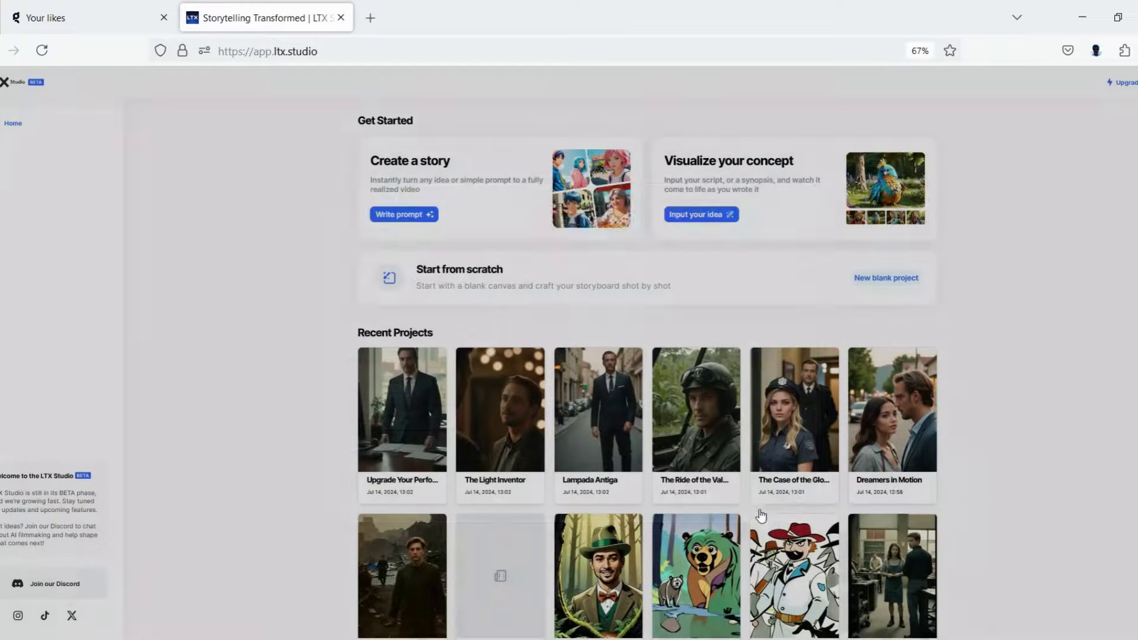
Create a story from the pasted Discovery One and Star Child synopsis, and bring up the Dr. Dave Bowman cast card's options.
{"action": "left_click", "coordinate": [413, 215]}
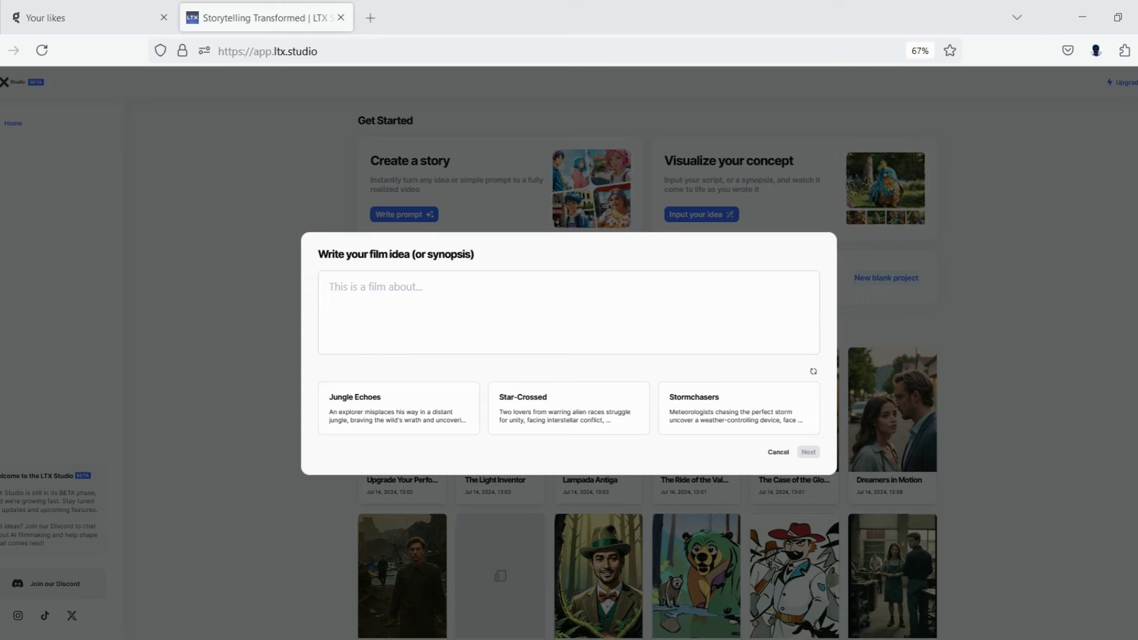
{"action": "left_click", "coordinate": [455, 300]}
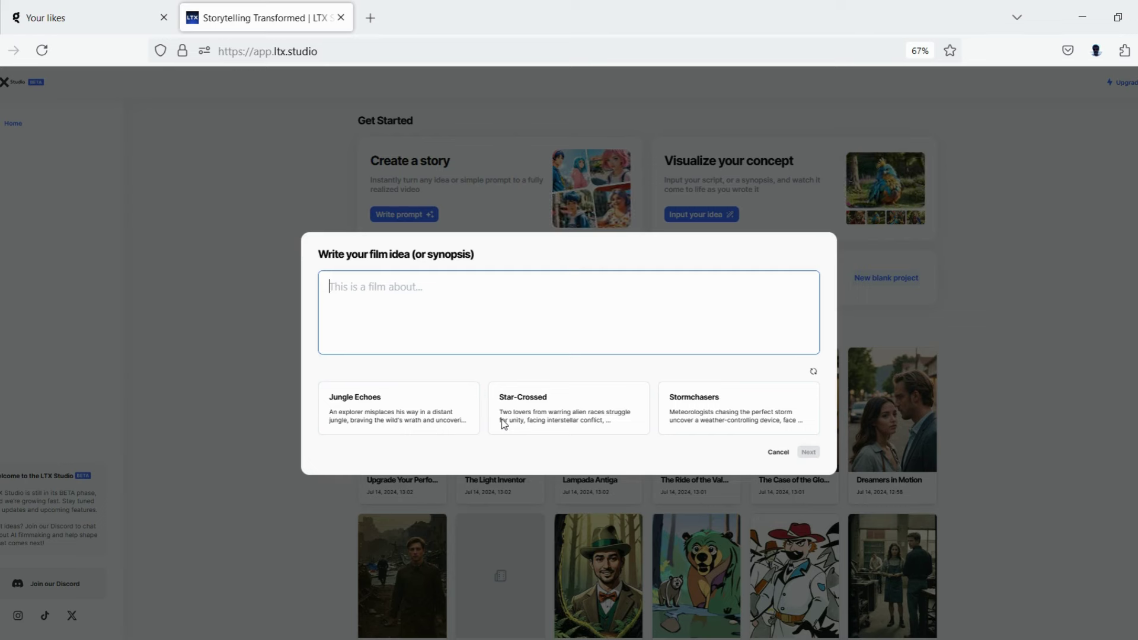
{"action": "key", "text": "ctrl+v"}
{"action": "scroll", "coordinate": [438, 329], "scroll_direction": "up", "scroll_amount": 5}
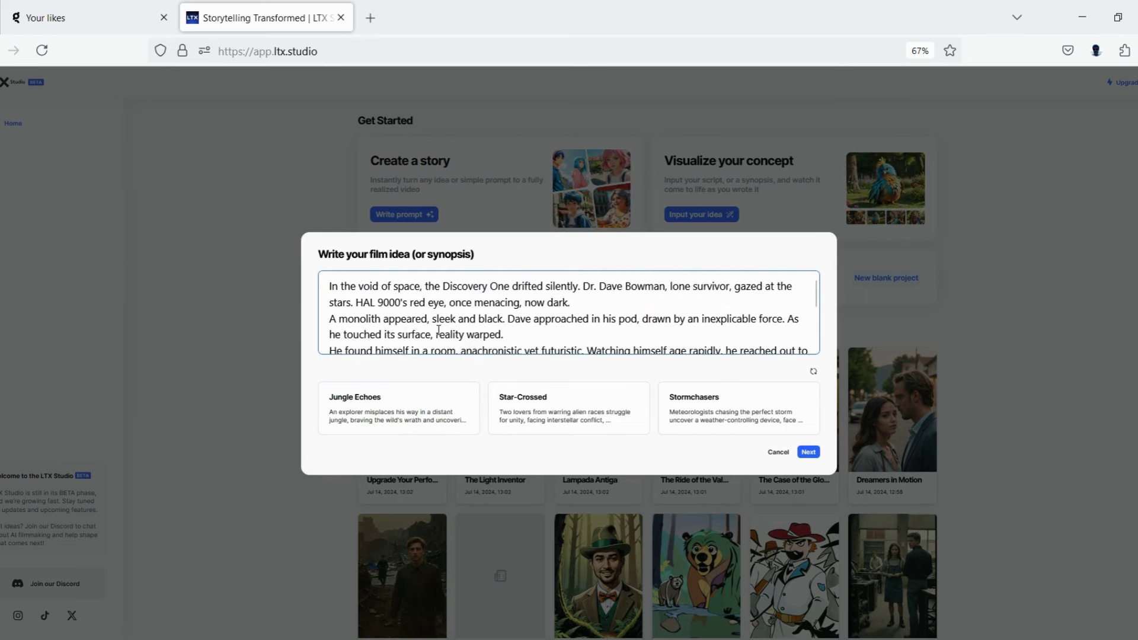
{"action": "scroll", "coordinate": [438, 331], "scroll_direction": "down", "scroll_amount": 5}
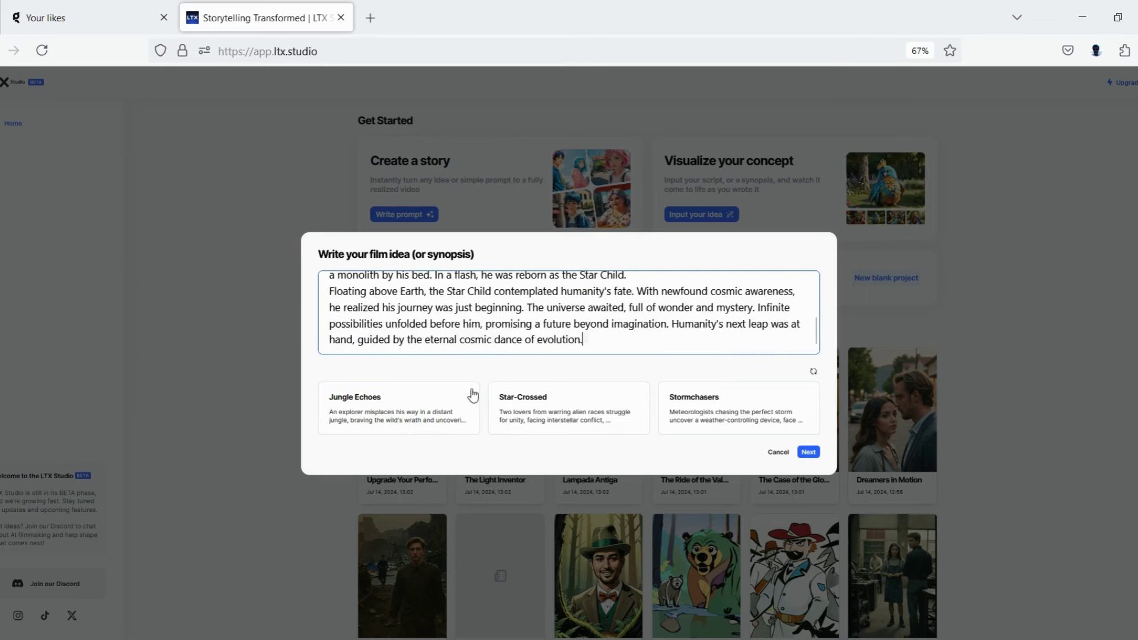
{"action": "left_click", "coordinate": [808, 452]}
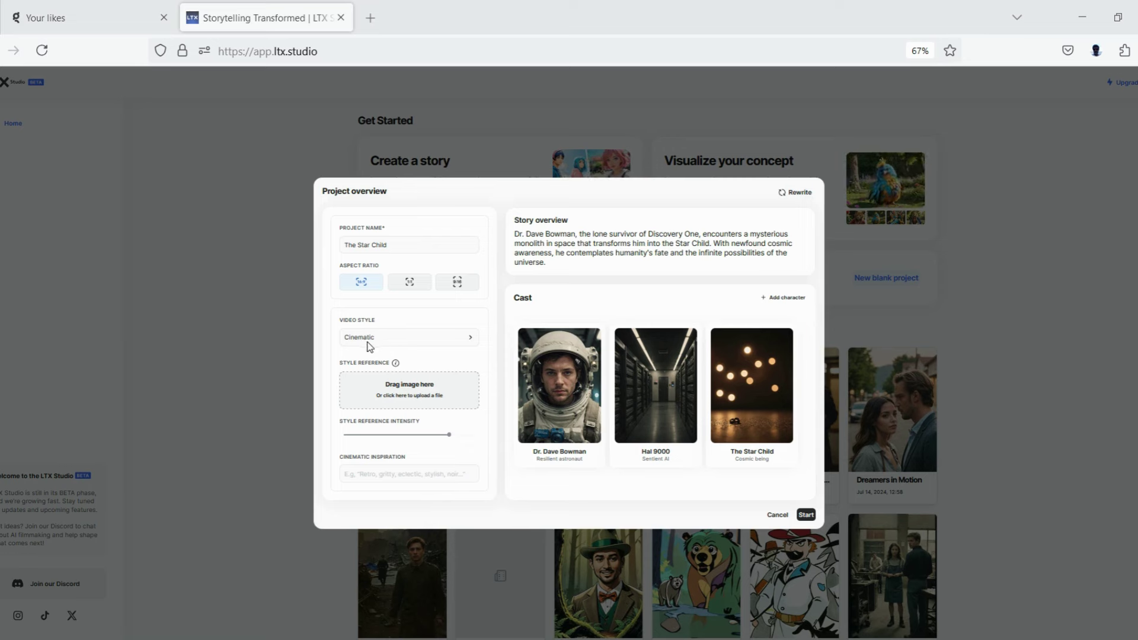
{"action": "mouse_move", "coordinate": [525, 443]}
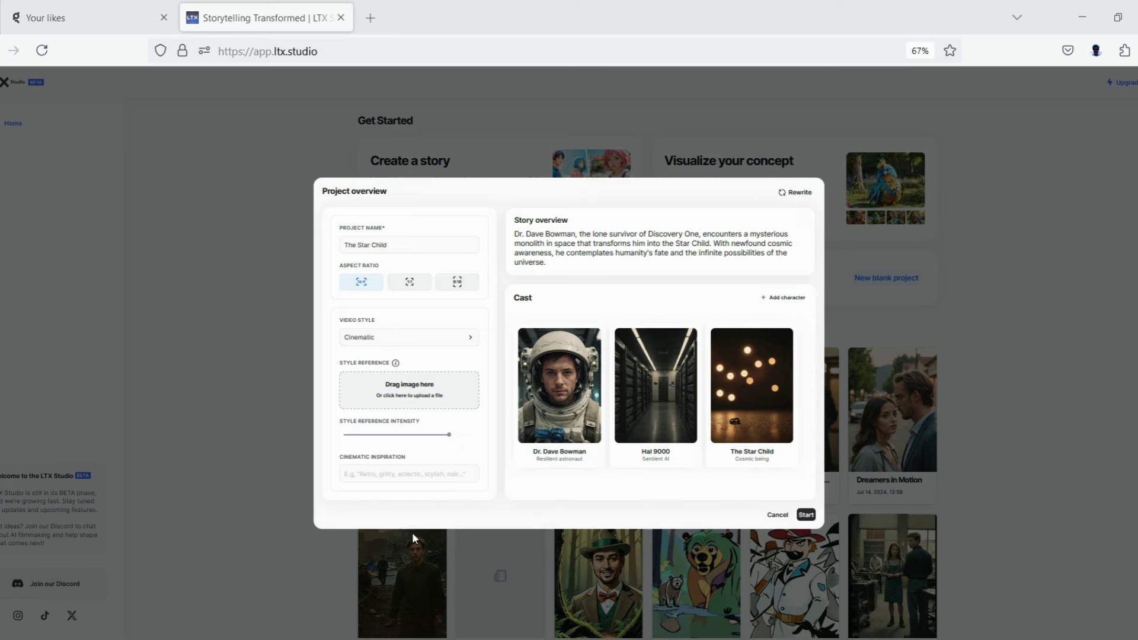
{"action": "mouse_move", "coordinate": [560, 381]}
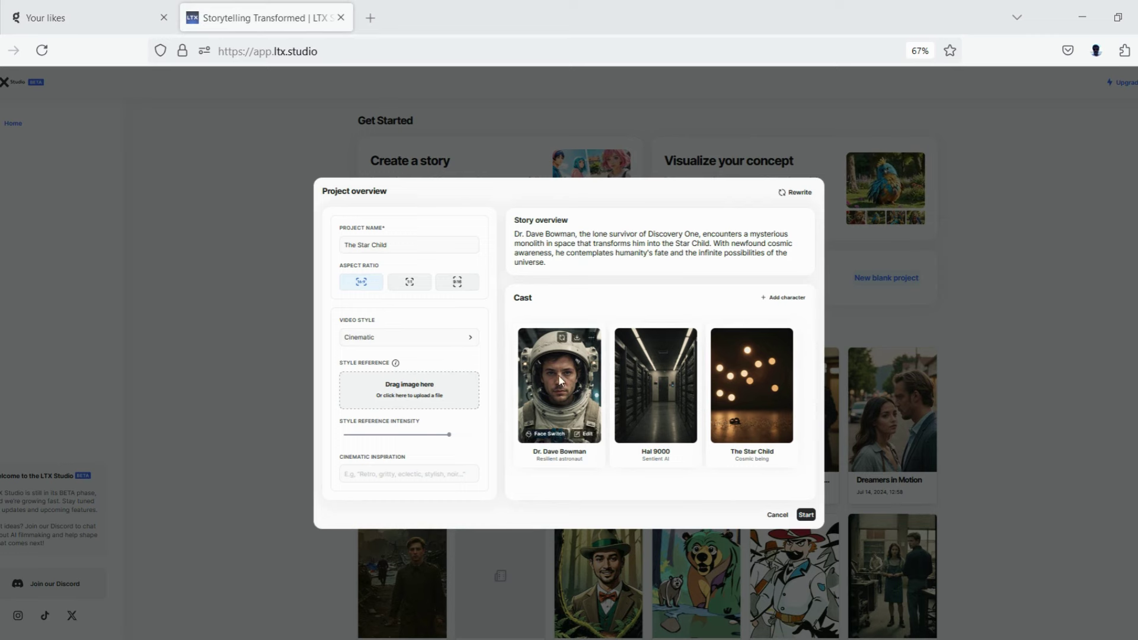
Set the project's video style to Futuristic and start generating the storyboard for The Star Child.
{"action": "left_click", "coordinate": [408, 341]}
{"action": "scroll", "coordinate": [382, 412], "scroll_direction": "down", "scroll_amount": 3}
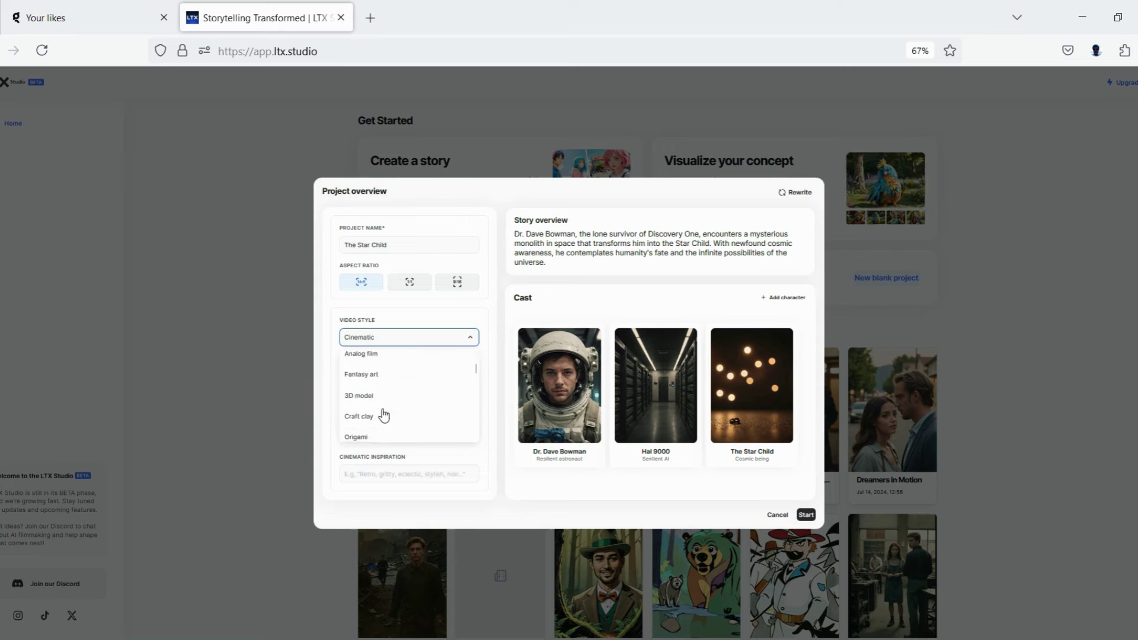
{"action": "scroll", "coordinate": [409, 395], "scroll_direction": "down", "scroll_amount": 2}
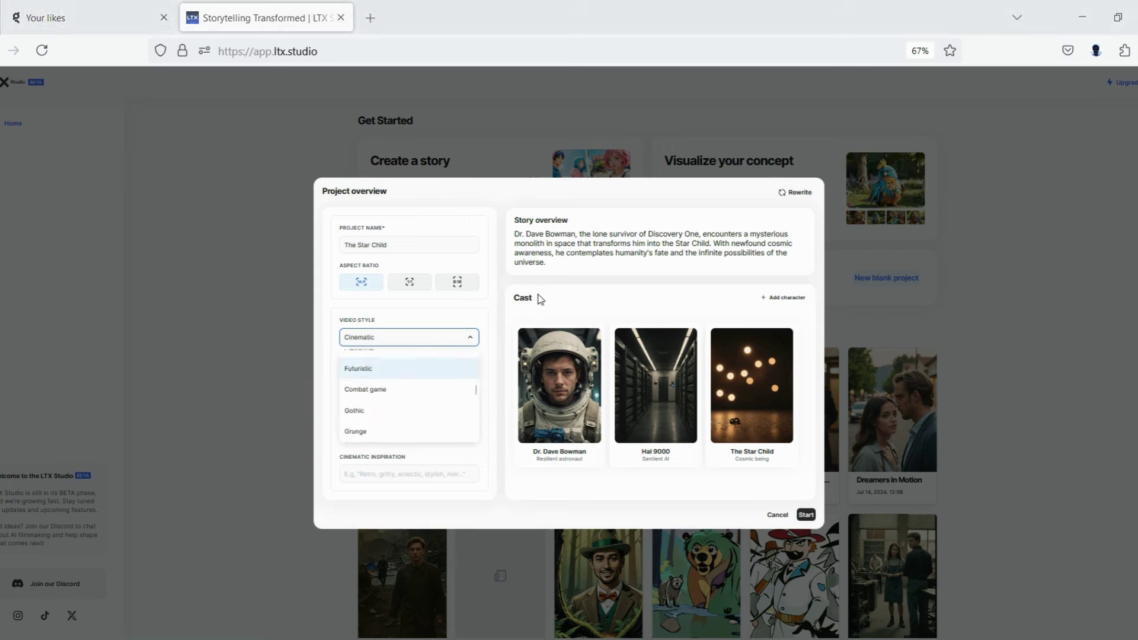
{"action": "left_click", "coordinate": [371, 376]}
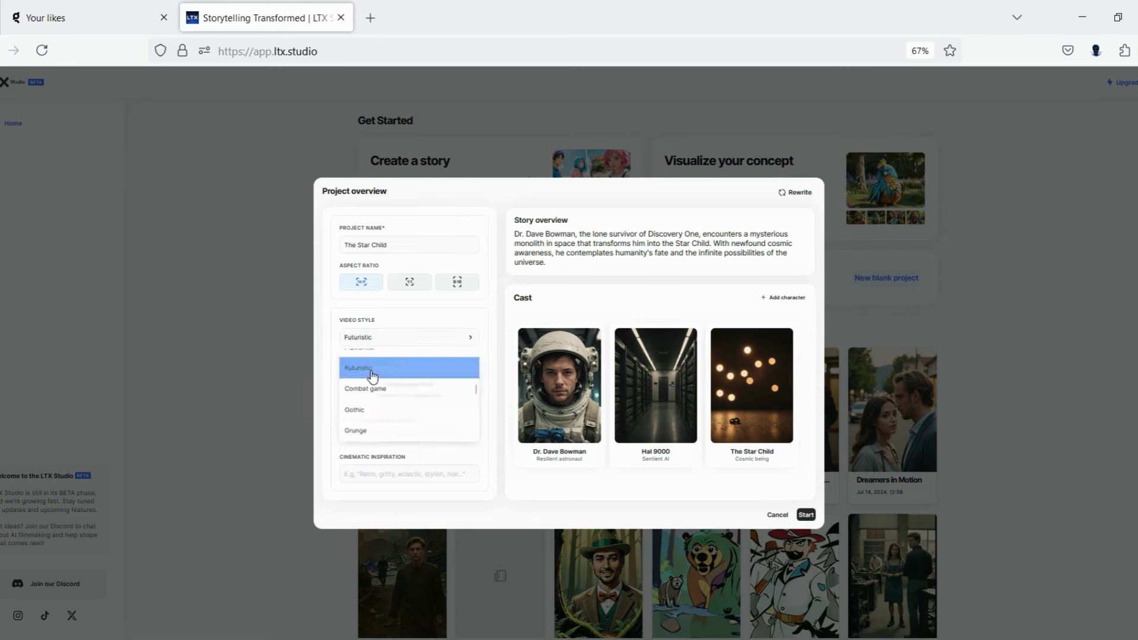
{"action": "mouse_move", "coordinate": [582, 437]}
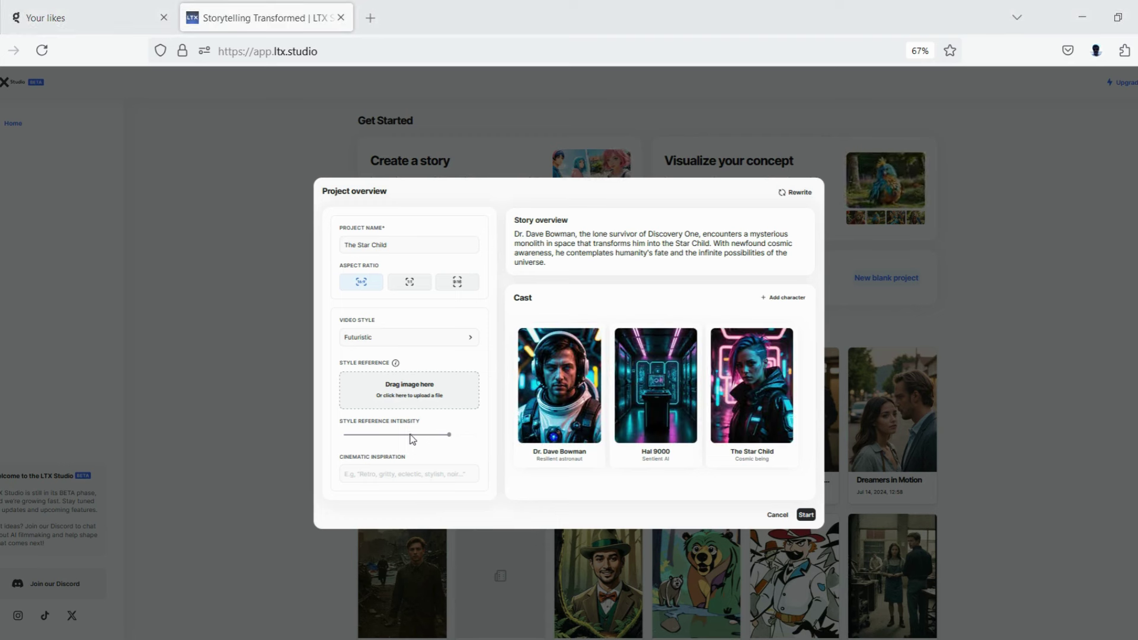
{"action": "mouse_move", "coordinate": [587, 403]}
{"action": "left_click", "coordinate": [809, 516]}
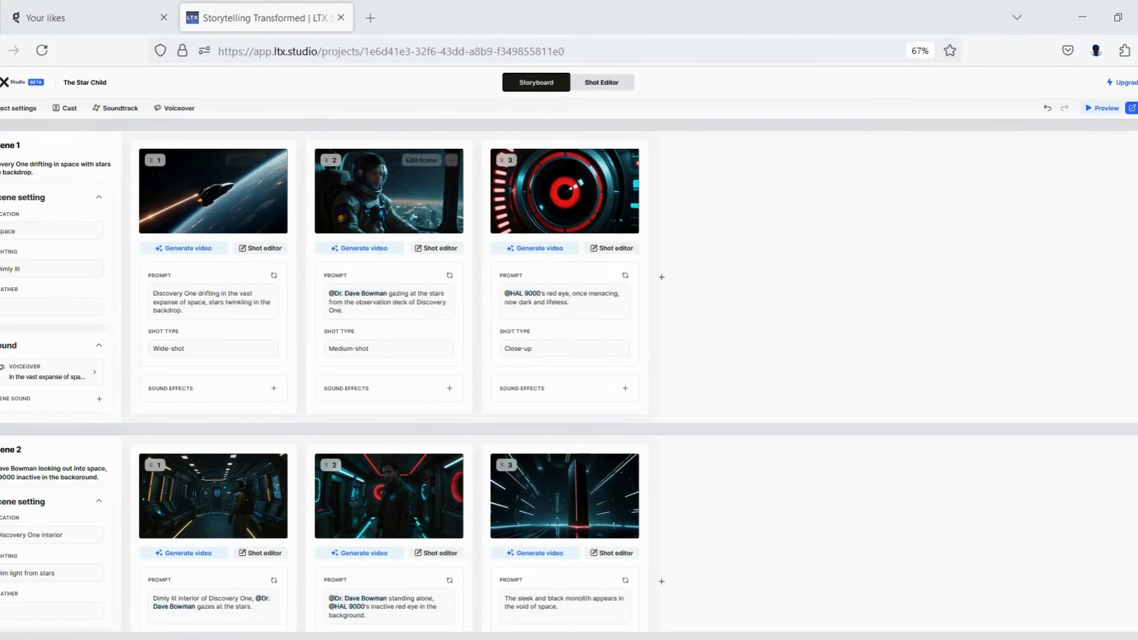
Look through the generated storyboard from Scene 1 to Scene 10, checking each scene's frames, prompts and shot types.
{"action": "scroll", "coordinate": [409, 260], "scroll_direction": "down", "scroll_amount": 1}
{"action": "scroll", "coordinate": [262, 322], "scroll_direction": "down", "scroll_amount": 7}
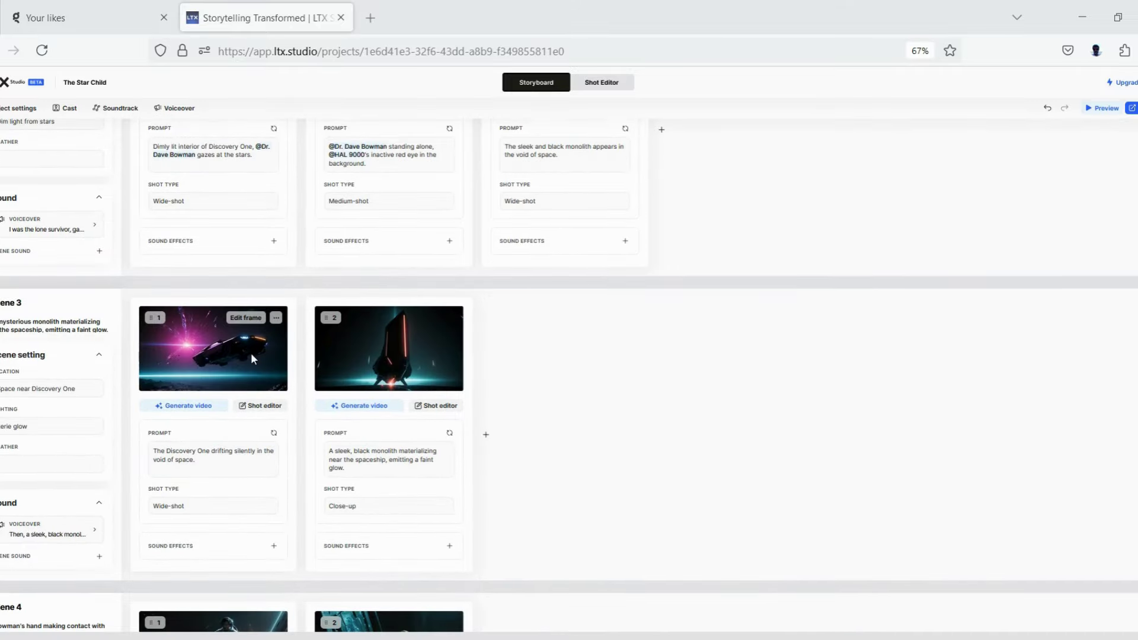
{"action": "scroll", "coordinate": [296, 346], "scroll_direction": "down", "scroll_amount": 7}
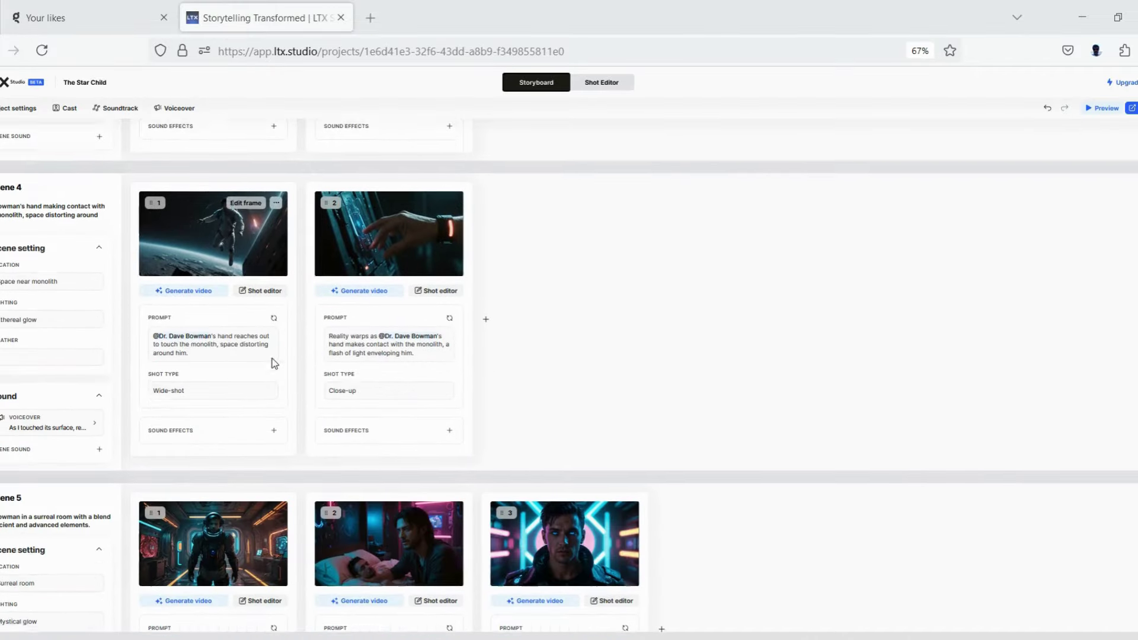
{"action": "scroll", "coordinate": [274, 363], "scroll_direction": "down", "scroll_amount": 6}
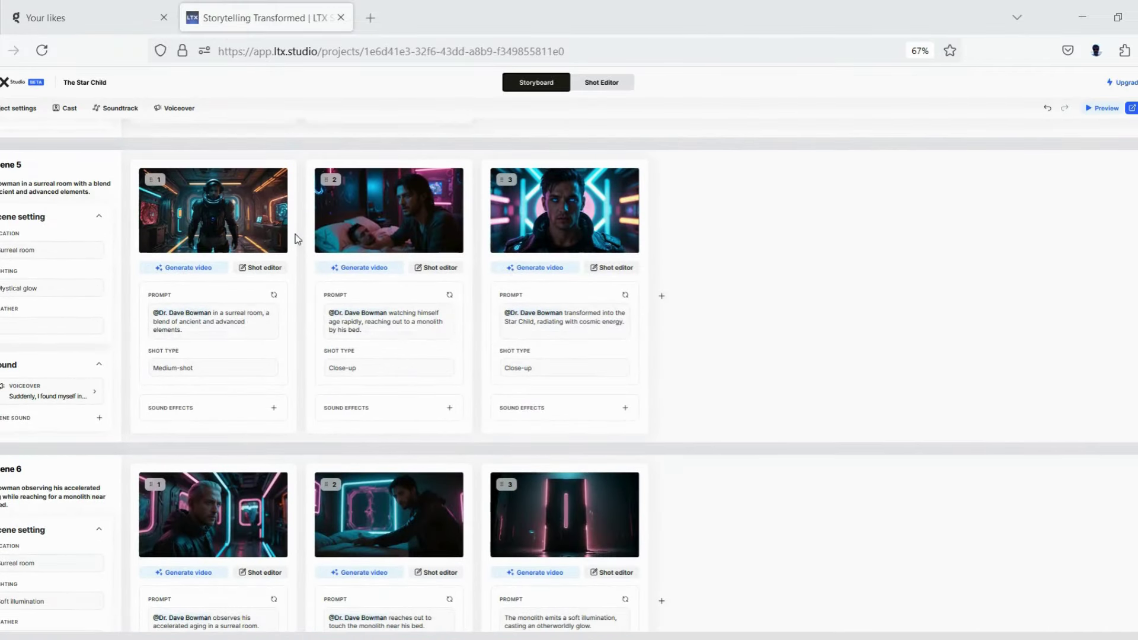
{"action": "scroll", "coordinate": [294, 249], "scroll_direction": "down", "scroll_amount": 3}
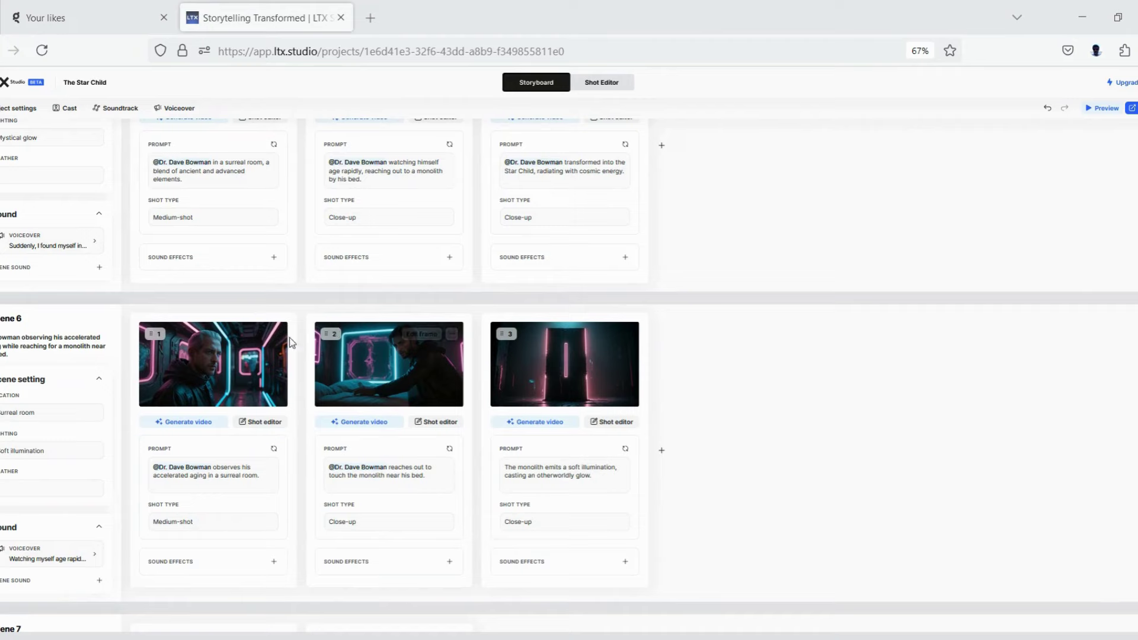
{"action": "scroll", "coordinate": [290, 343], "scroll_direction": "down", "scroll_amount": 5}
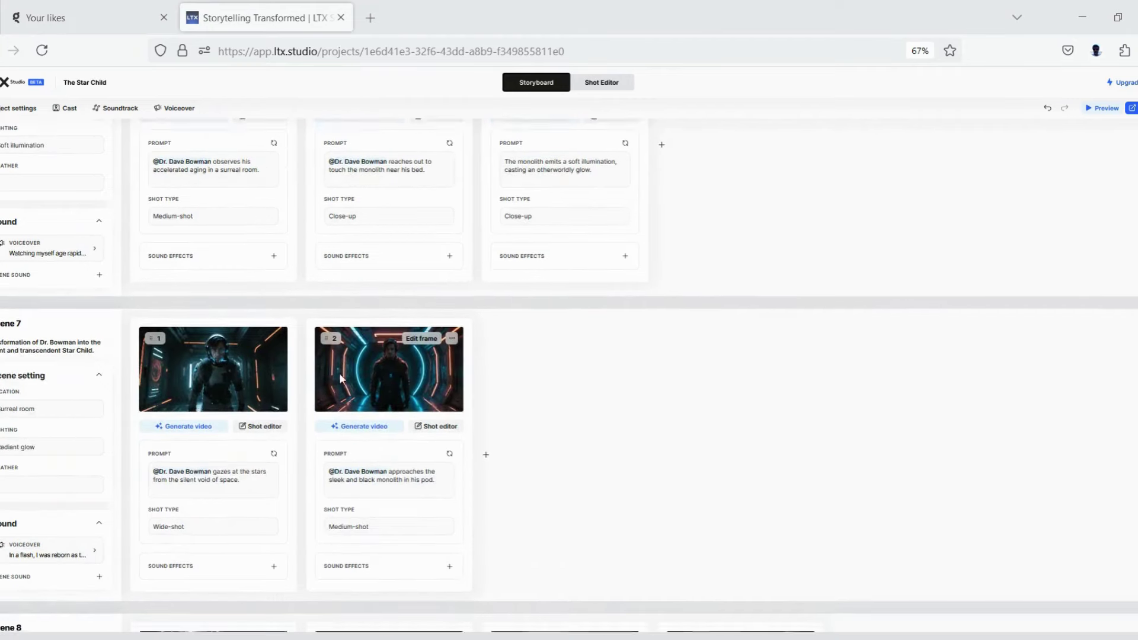
{"action": "scroll", "coordinate": [340, 379], "scroll_direction": "down", "scroll_amount": 5}
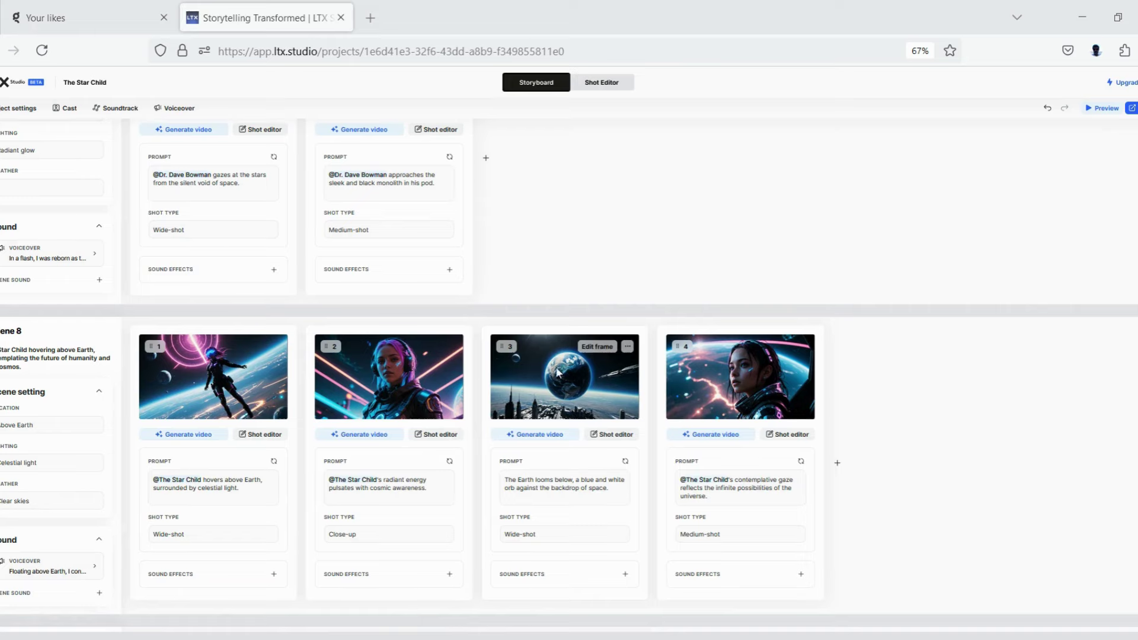
{"action": "scroll", "coordinate": [440, 366], "scroll_direction": "down", "scroll_amount": 5}
{"action": "scroll", "coordinate": [537, 380], "scroll_direction": "down", "scroll_amount": 5}
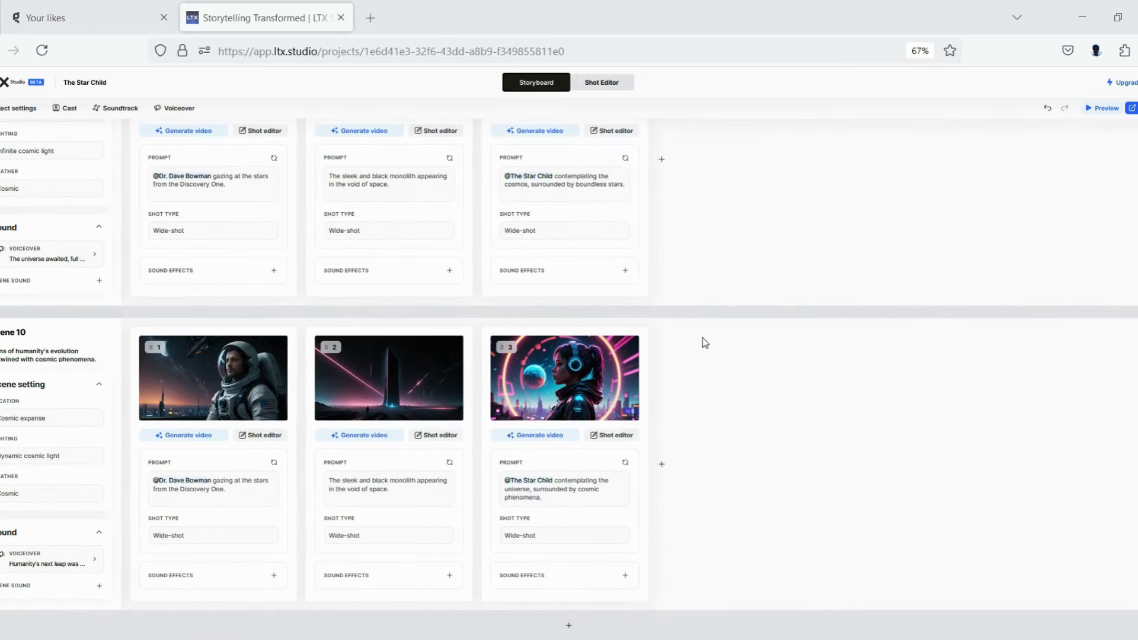
Recheck the storyboard from Scene 1 onward and examine how the Star Child is depicted in shots 2 and 4 of Scene 8.
{"action": "scroll", "coordinate": [681, 261], "scroll_direction": "up", "scroll_amount": 15}
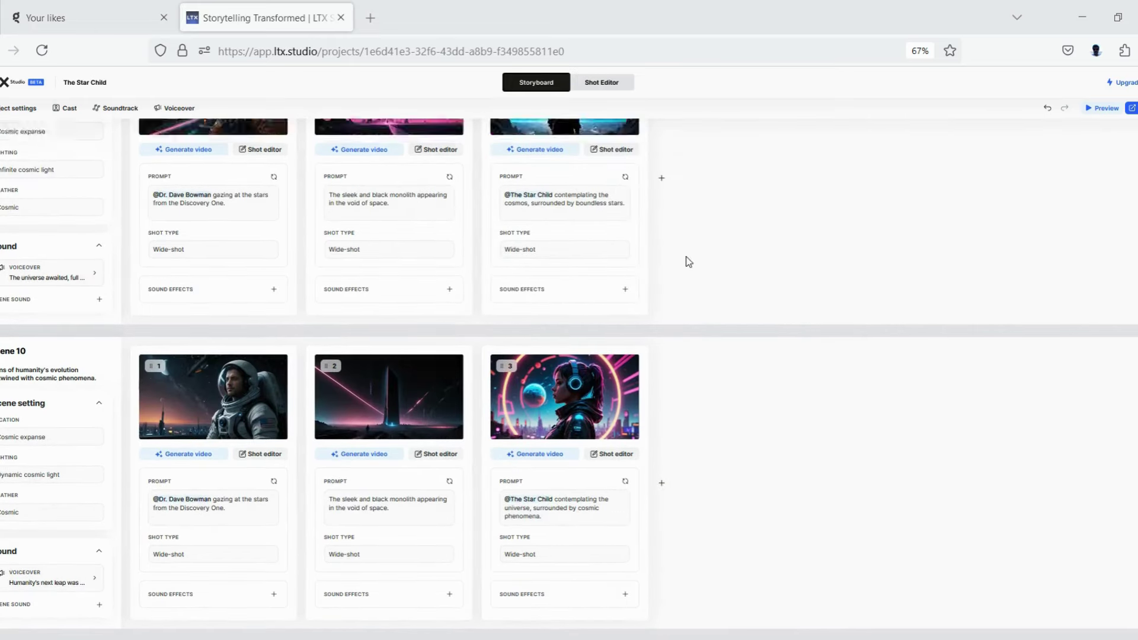
{"action": "scroll", "coordinate": [517, 296], "scroll_direction": "up", "scroll_amount": 20}
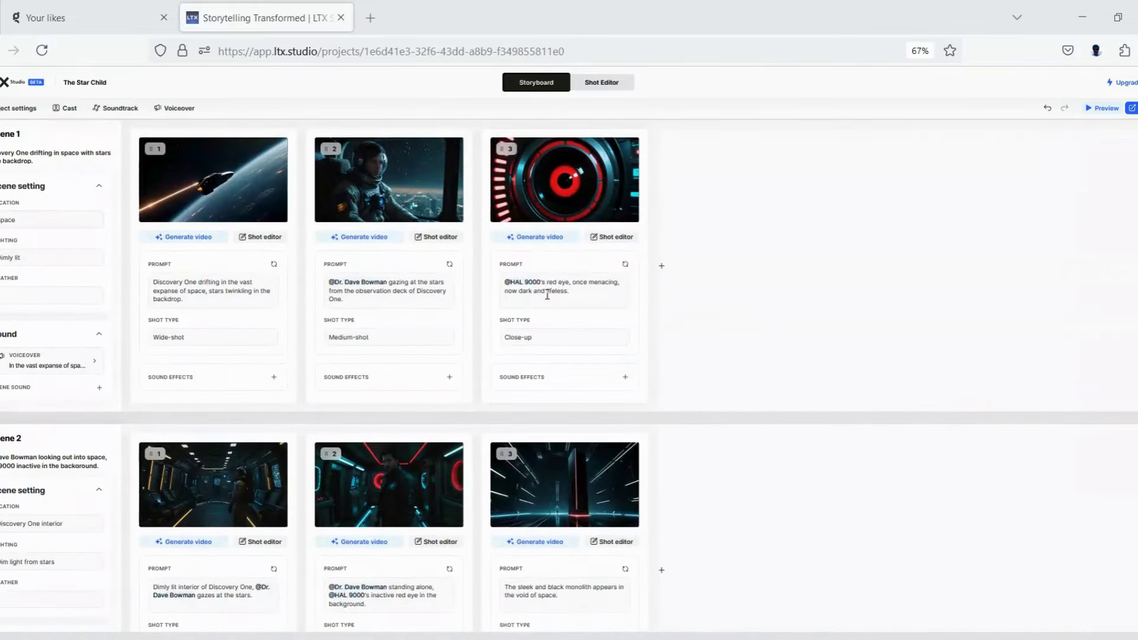
{"action": "scroll", "coordinate": [686, 330], "scroll_direction": "down", "scroll_amount": 18}
{"action": "scroll", "coordinate": [689, 333], "scroll_direction": "down", "scroll_amount": 10}
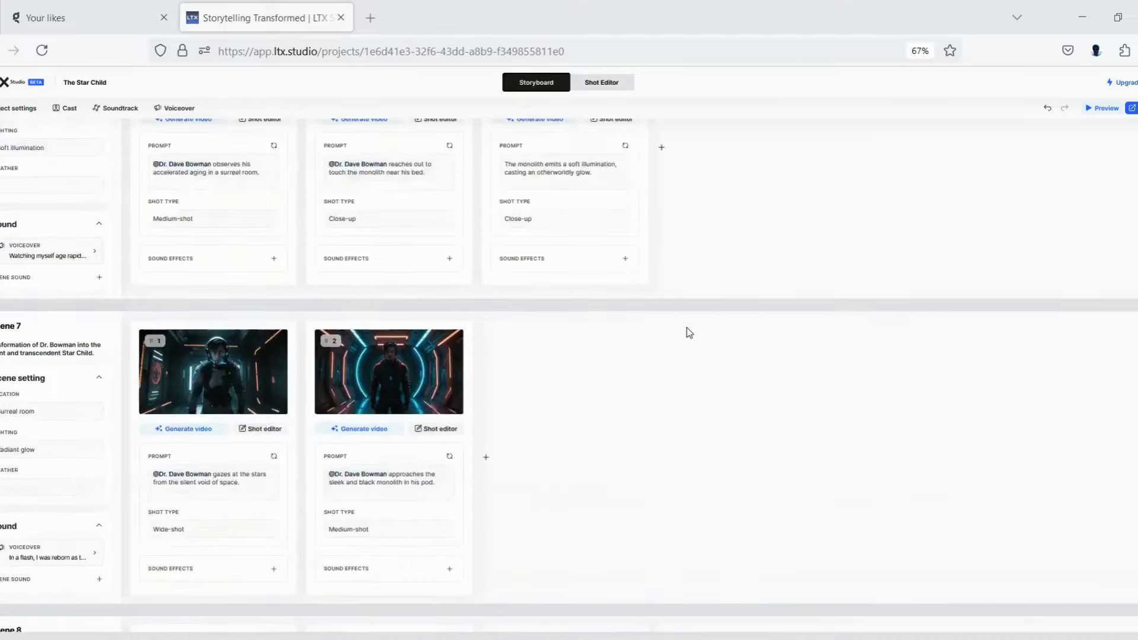
{"action": "scroll", "coordinate": [688, 331], "scroll_direction": "up", "scroll_amount": 4}
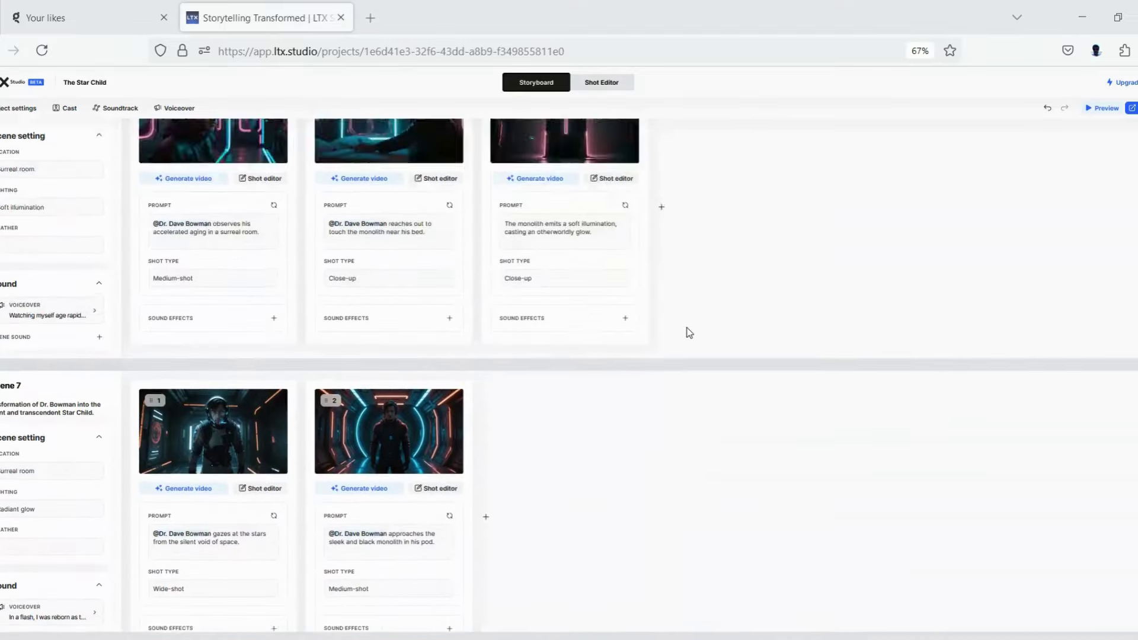
{"action": "scroll", "coordinate": [687, 332], "scroll_direction": "down", "scroll_amount": 9}
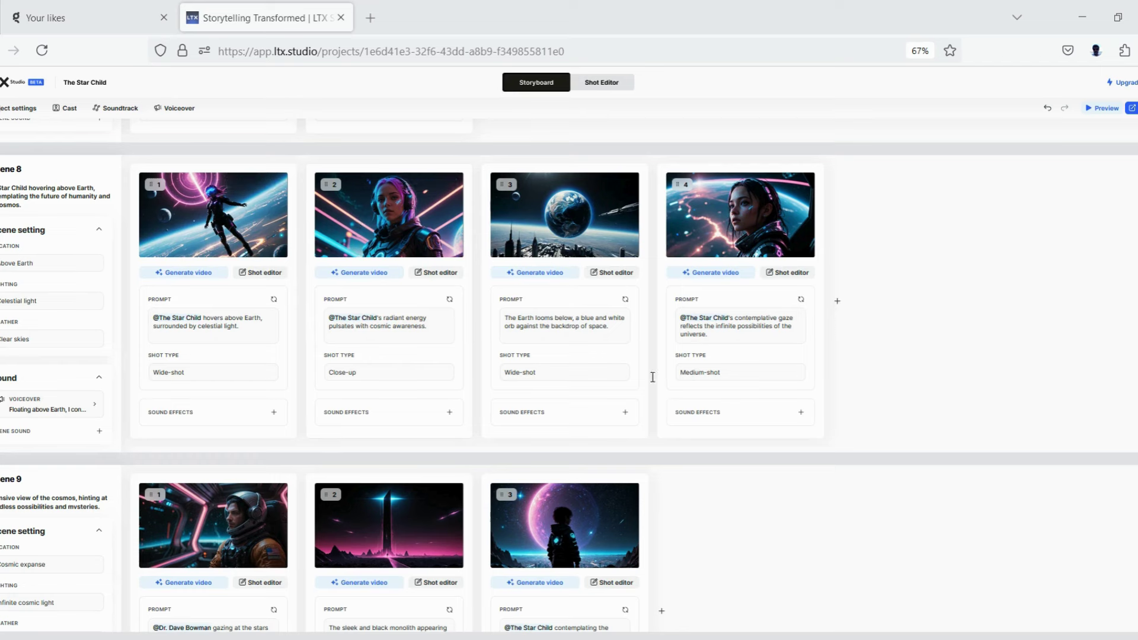
{"action": "mouse_move", "coordinate": [390, 217]}
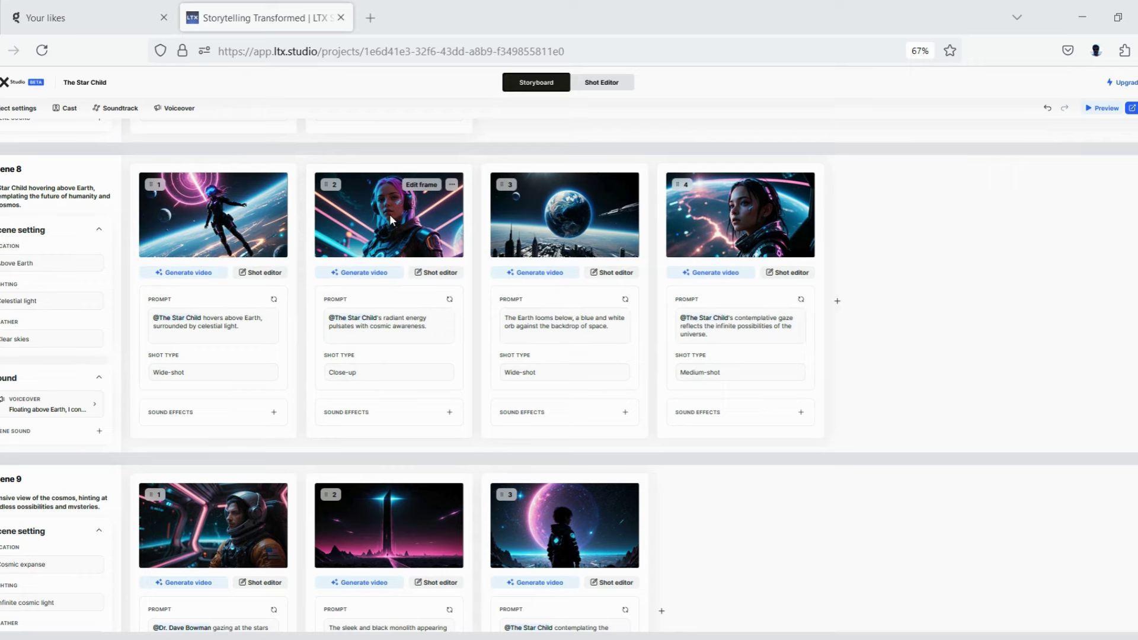
{"action": "mouse_move", "coordinate": [750, 223]}
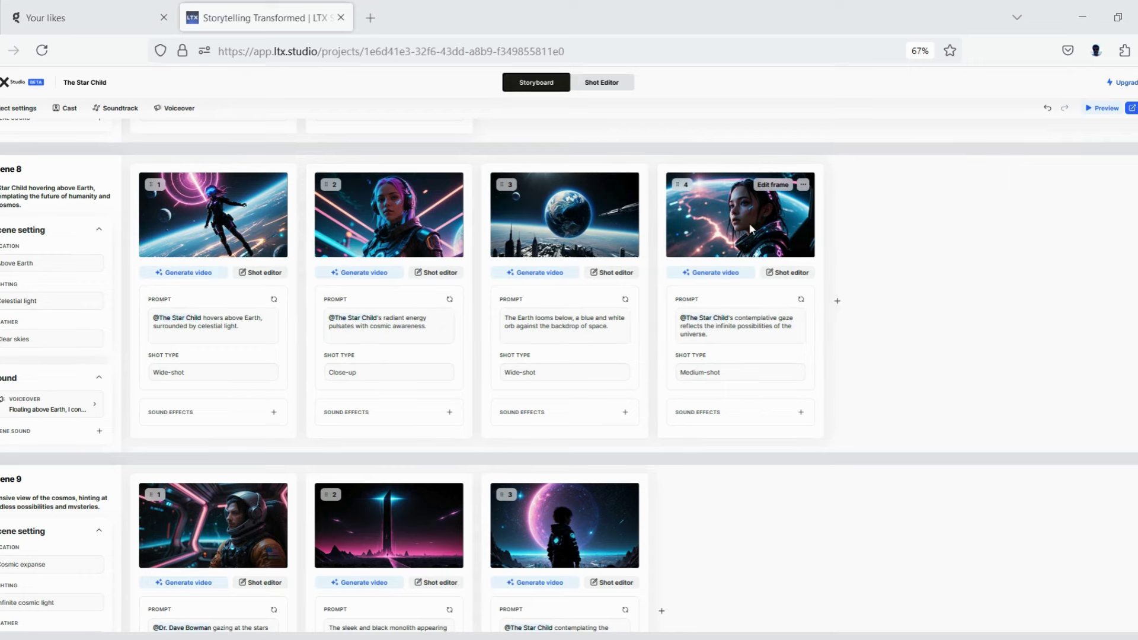
Review the scenes from Scene 7 back to Scene 1 and open the preview of the whole story.
{"action": "scroll", "coordinate": [749, 223], "scroll_direction": "up", "scroll_amount": 5}
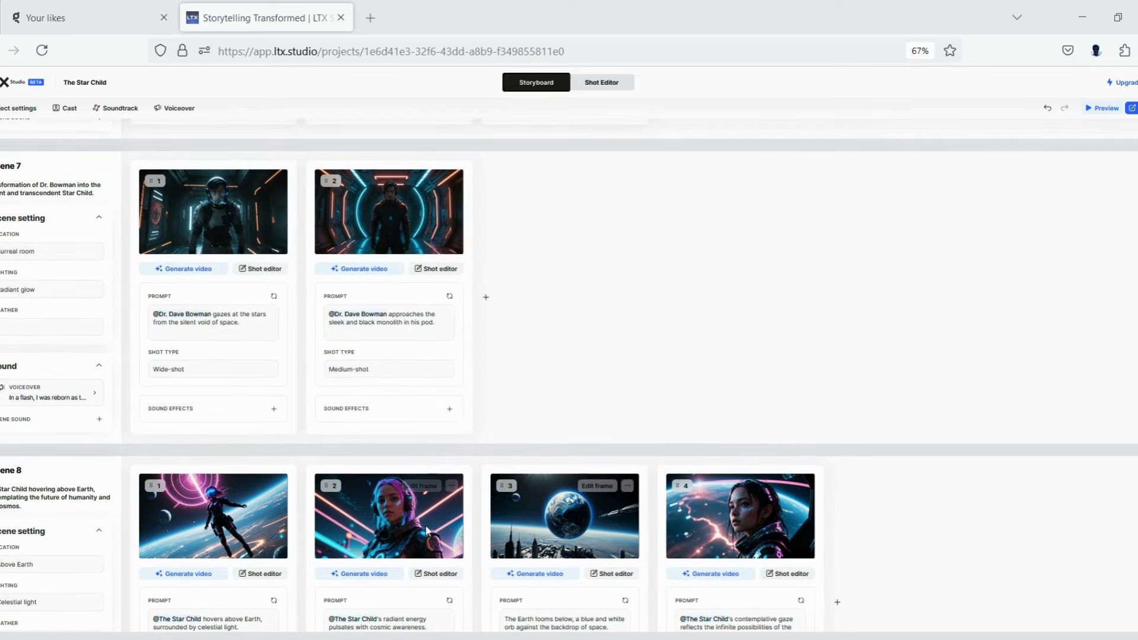
{"action": "scroll", "coordinate": [595, 357], "scroll_direction": "up", "scroll_amount": 5}
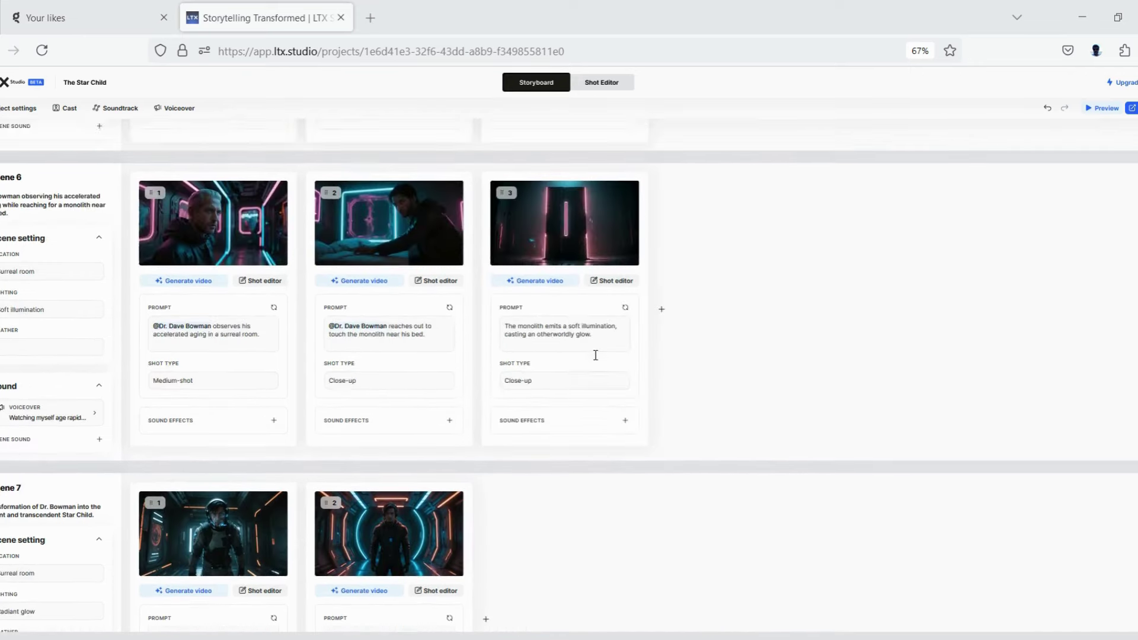
{"action": "scroll", "coordinate": [596, 355], "scroll_direction": "up", "scroll_amount": 5}
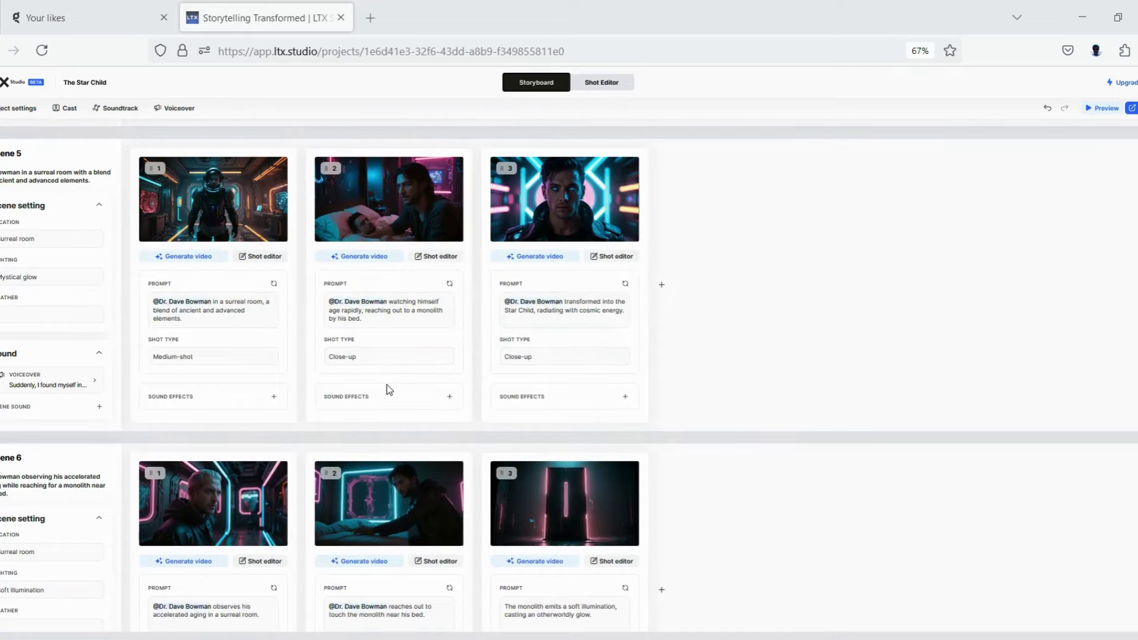
{"action": "scroll", "coordinate": [392, 388], "scroll_direction": "up", "scroll_amount": 12}
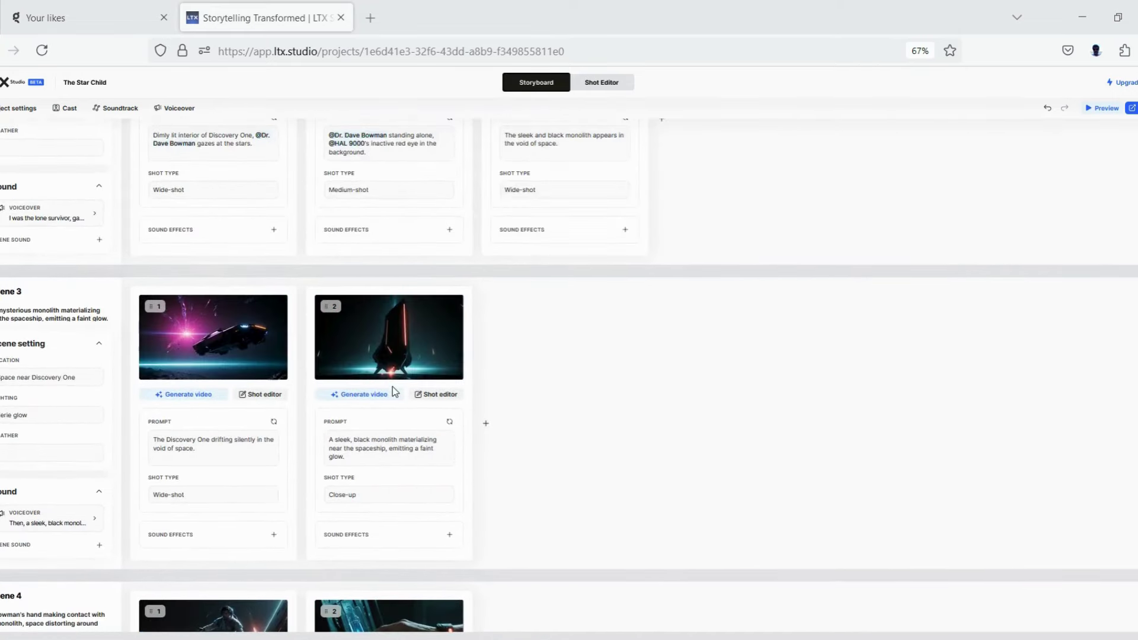
{"action": "scroll", "coordinate": [394, 392], "scroll_direction": "up", "scroll_amount": 10}
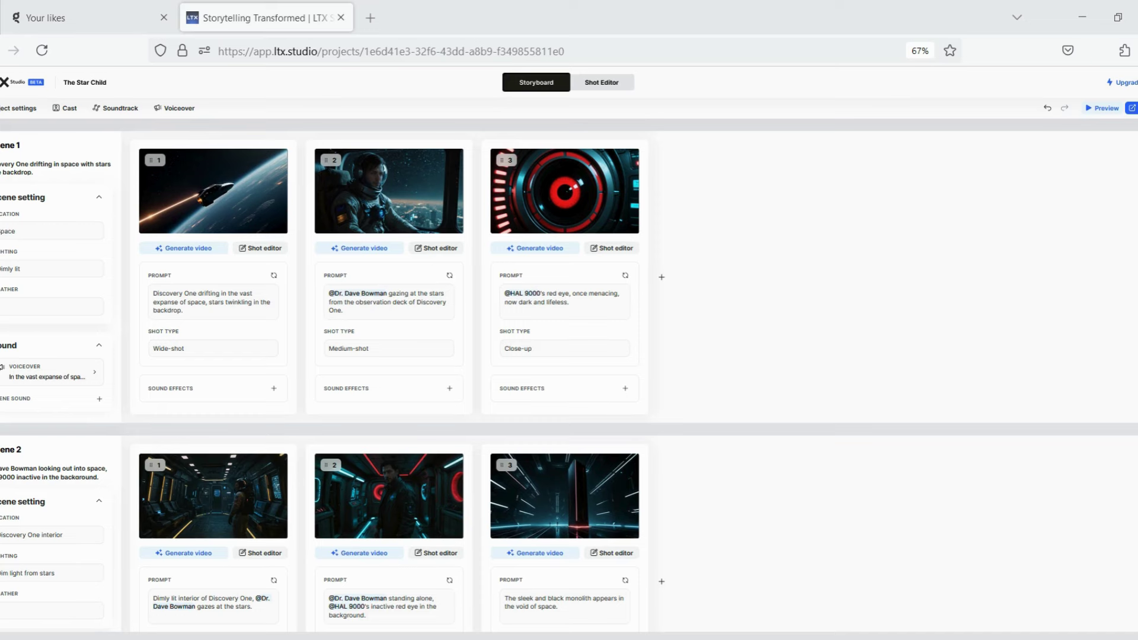
{"action": "left_click", "coordinate": [1099, 110]}
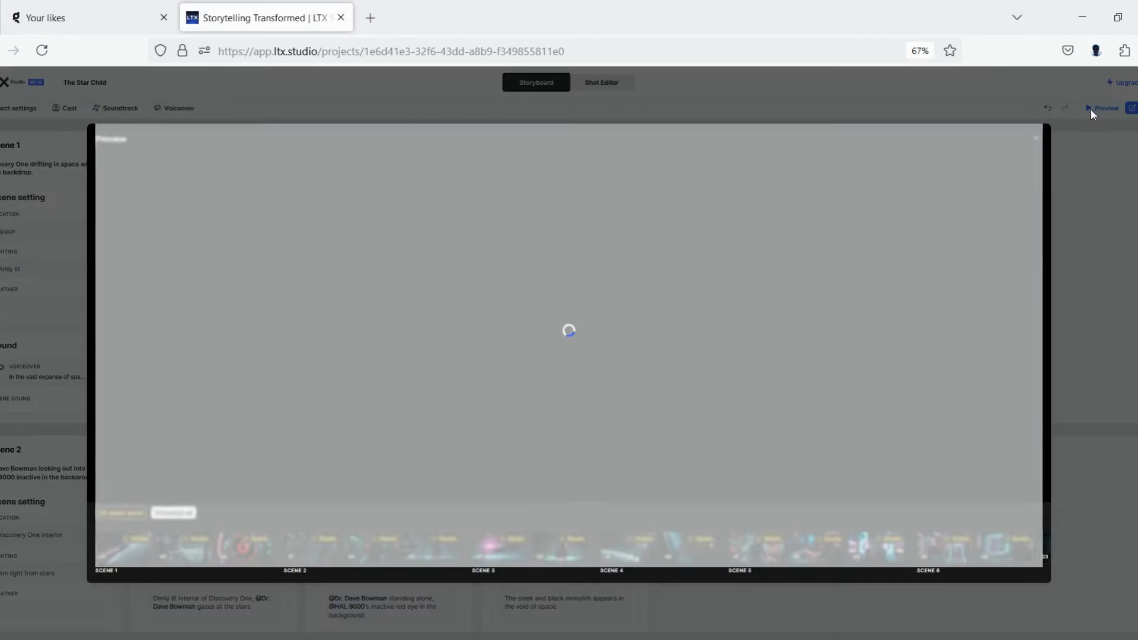